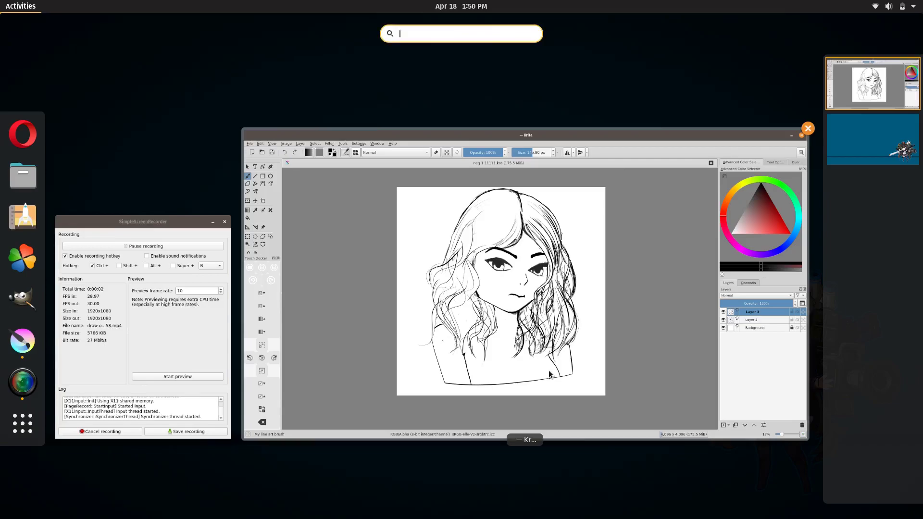
# Compare layer visibility, then merge Layer 3 down into Layer 2.
pyautogui.click(550, 374)
pyautogui.click(786, 324)
pyautogui.click(786, 312)
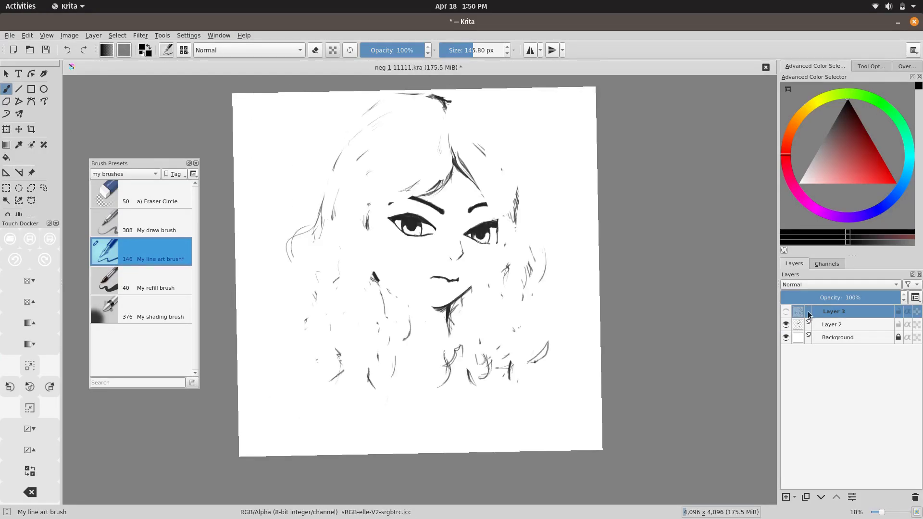
pyautogui.press('e')
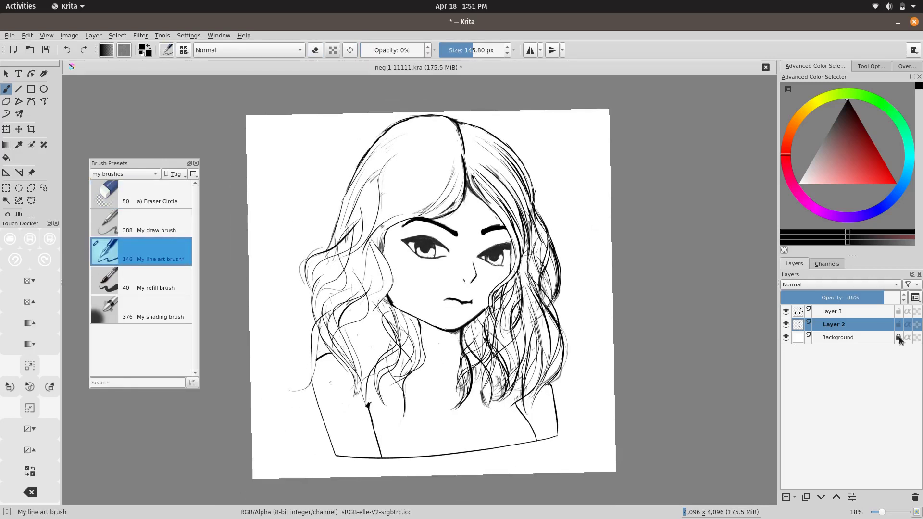
pyautogui.click(835, 313)
pyautogui.click(93, 35)
pyautogui.click(244, 182)
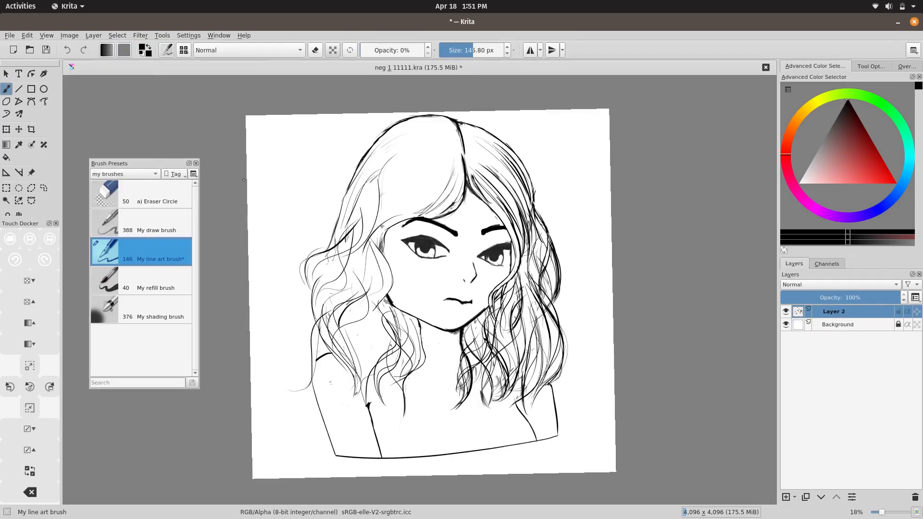
# Load the My refill brush and paint soft grey strokes along the neckline and collarbone.
pyautogui.click(166, 287)
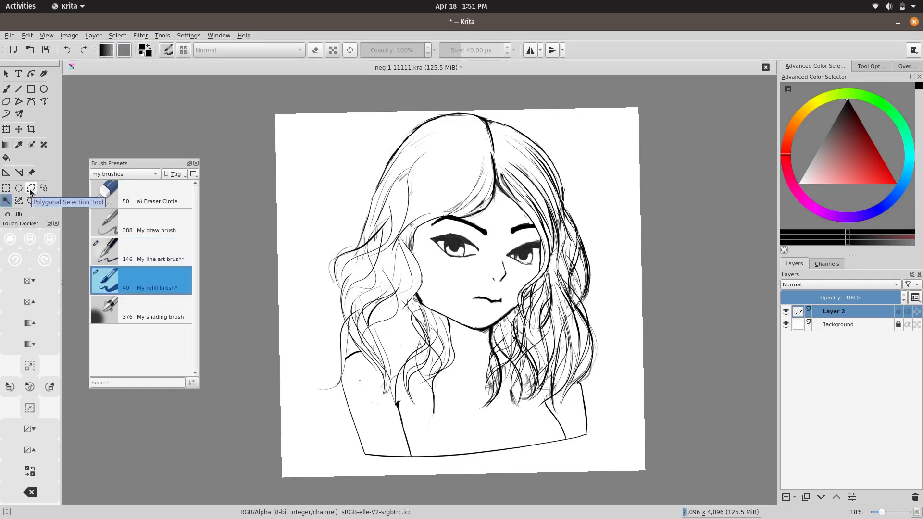
pyautogui.scroll(3, 506, 239)
pyautogui.scroll(-3, 433, 277)
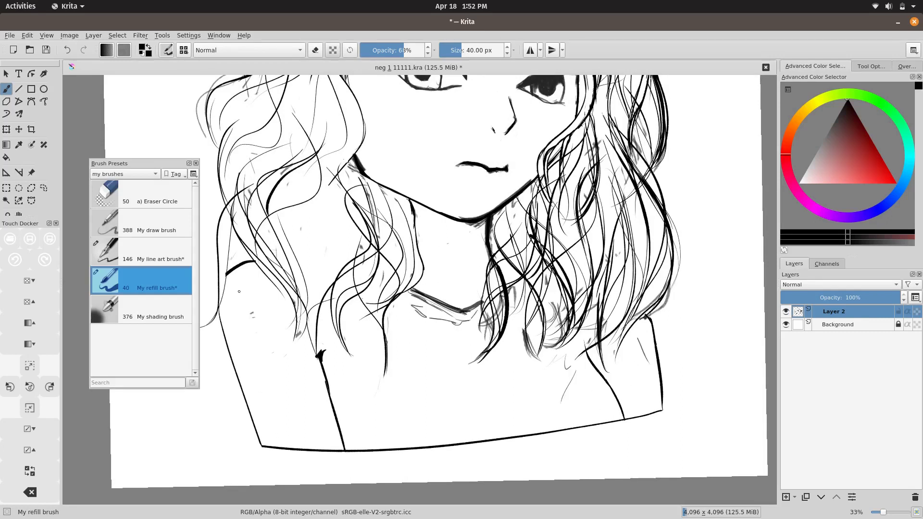
pyautogui.scroll(2, 418, 416)
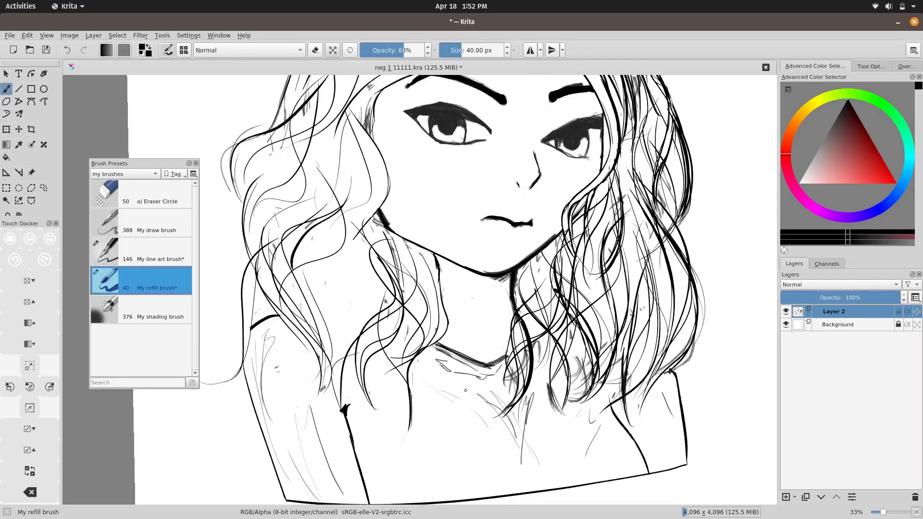
pyautogui.scroll(-1, 335, 422)
pyautogui.hscroll(2, 335, 421)
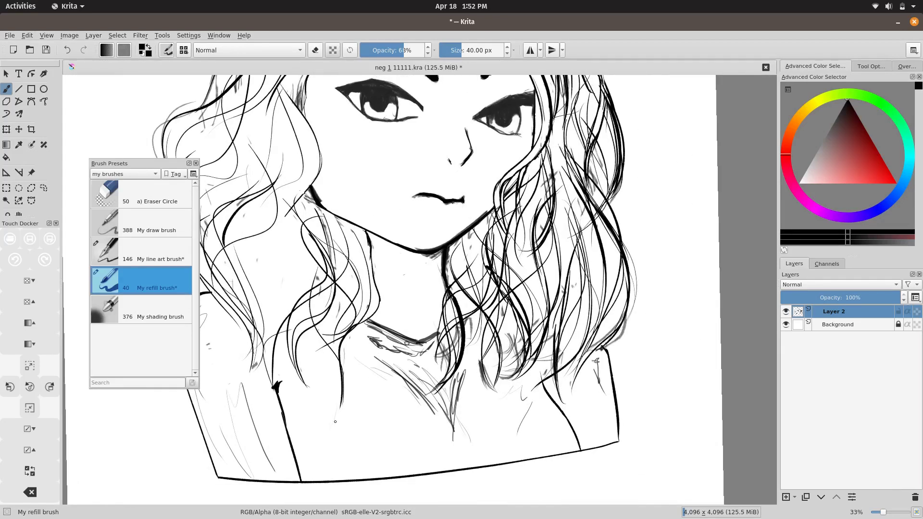
pyautogui.scroll(1, 223, 395)
pyautogui.hscroll(-1, 223, 395)
pyautogui.scroll(3, 355, 199)
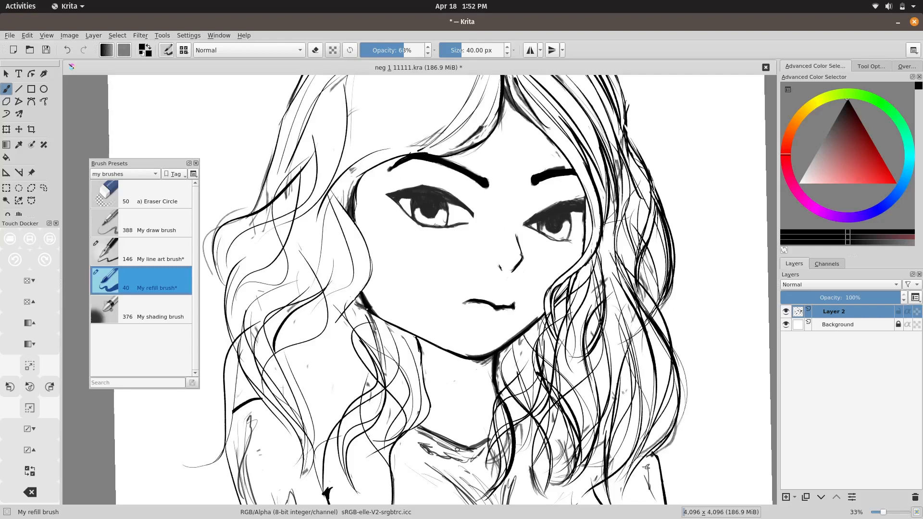
pyautogui.scroll(-2, 366, 310)
pyautogui.scroll(-2, 367, 309)
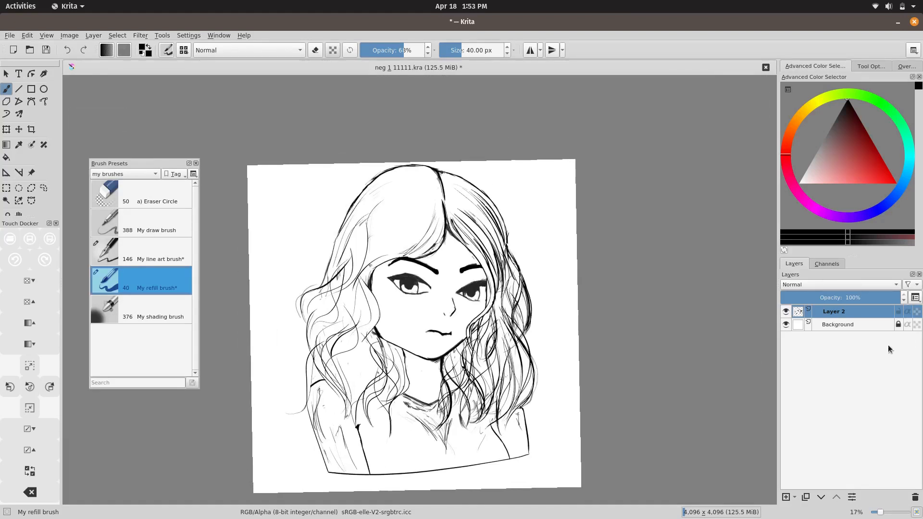
# Add a new Layer 4 positioned beneath the Layer 2 line art.
pyautogui.click(821, 497)
pyautogui.click(6, 201)
pyautogui.click(423, 423)
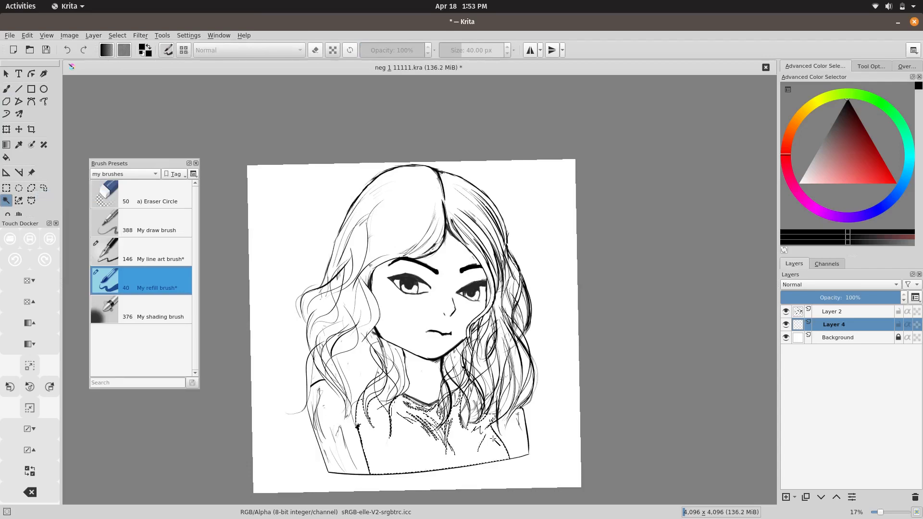
pyautogui.click(870, 67)
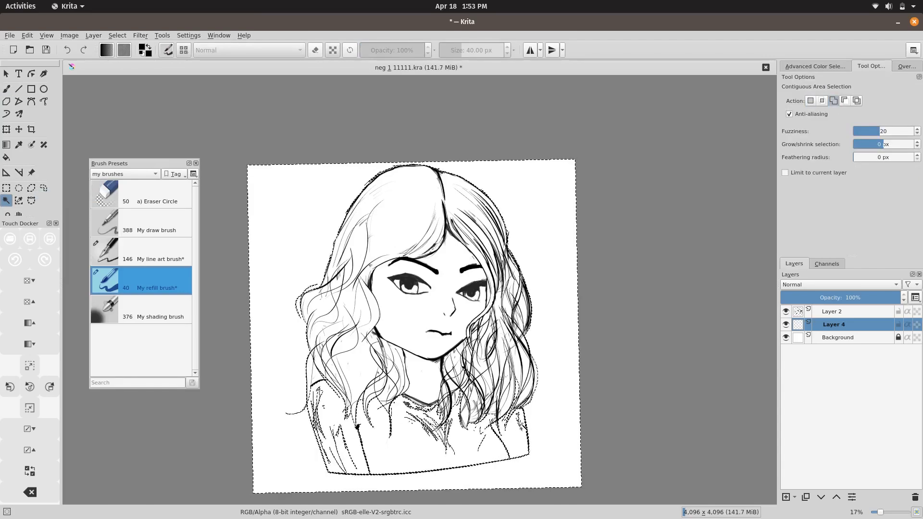
pyautogui.click(15, 260)
pyautogui.press('b')
pyautogui.scroll(3, 423, 408)
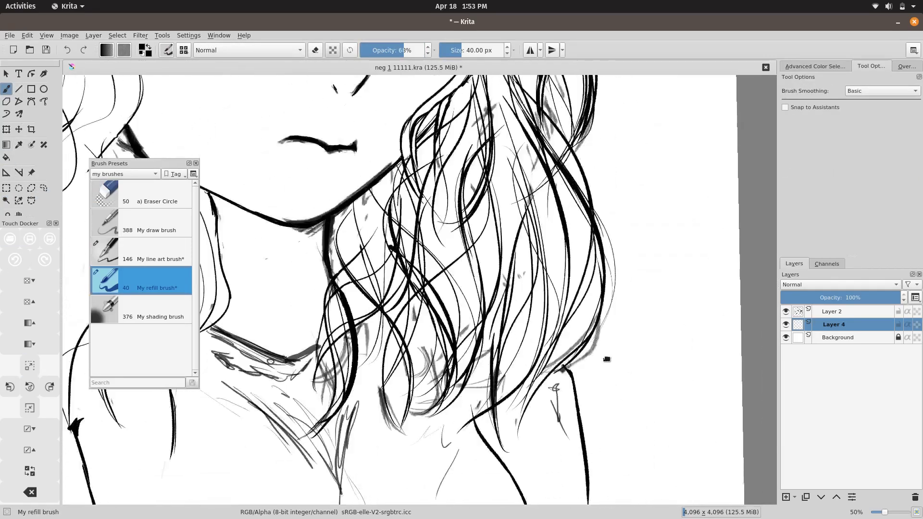
pyautogui.click(815, 66)
pyautogui.scroll(1, 625, 490)
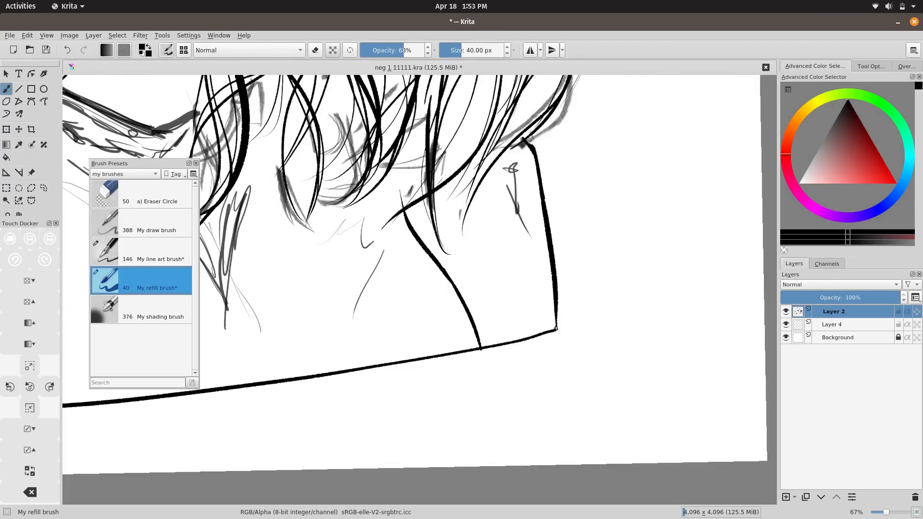
pyautogui.moveTo(563, 301); pyautogui.dragTo(517, 379)
# On Layer 4, magic-wand select the girl's top and bucket-fill it grey-brown.
pyautogui.click(30, 408)
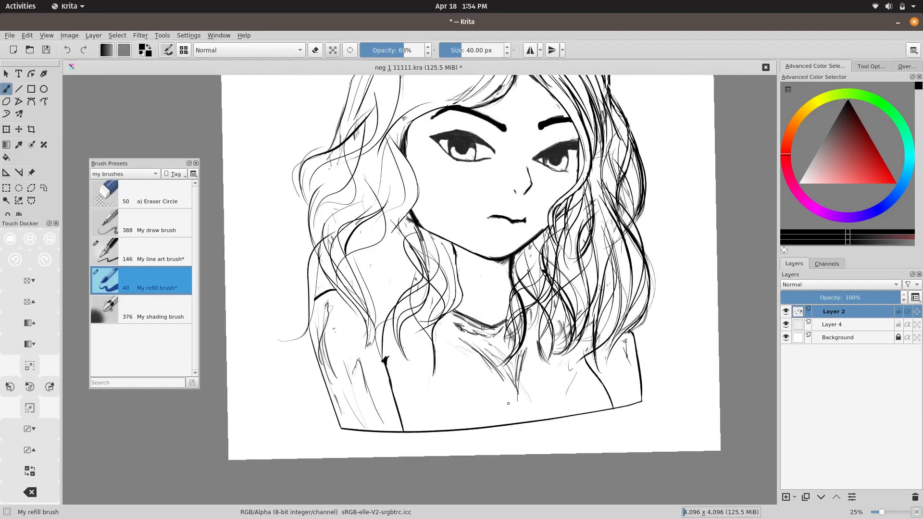
pyautogui.click(833, 325)
pyautogui.click(6, 200)
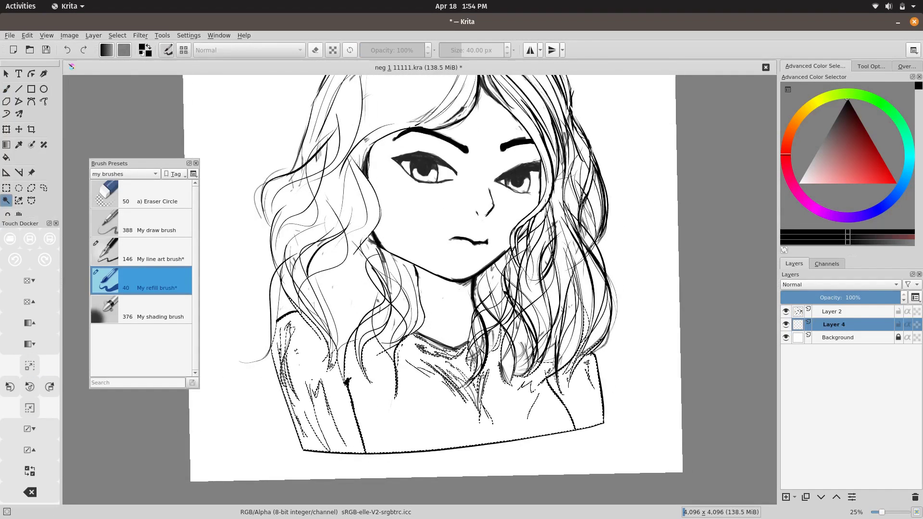
pyautogui.hotkey('ctrl', '+')
pyautogui.hotkey('ctrl', '+')
pyautogui.hotkey('ctrl', '+')
pyautogui.hotkey('ctrl', '-')
pyautogui.hotkey('ctrl', '-')
pyautogui.hotkey('ctrl', '-')
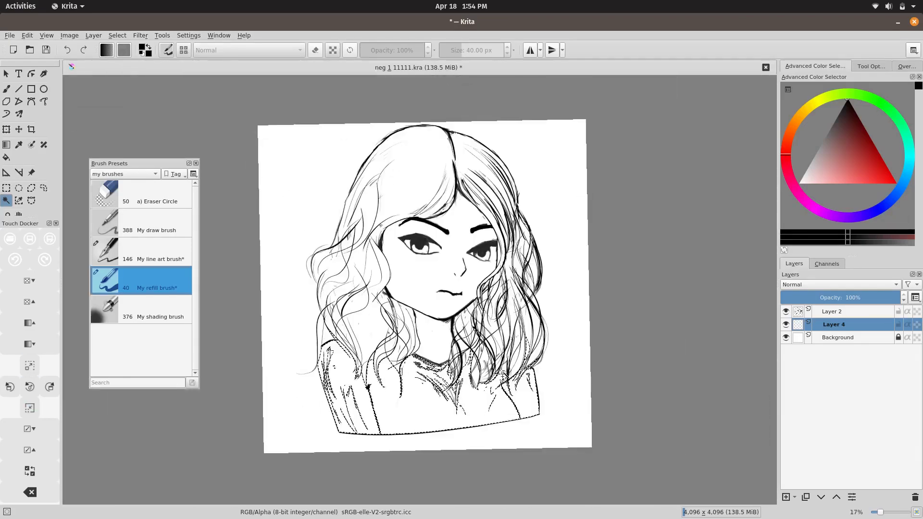
pyautogui.press('f')
pyautogui.click(847, 147)
pyautogui.click(801, 116)
pyautogui.click(832, 141)
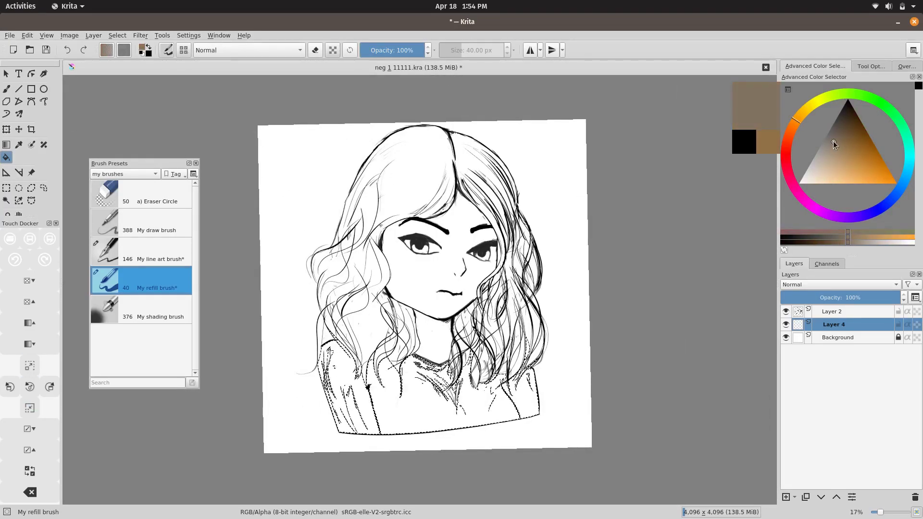
pyautogui.click(464, 411)
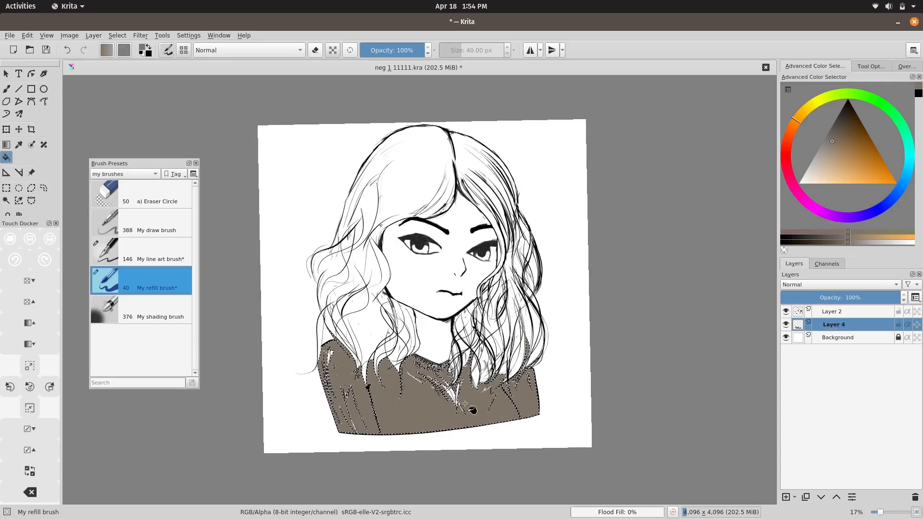
# Deselect and add an empty Layer 5 for the skin.
pyautogui.click(834, 311)
pyautogui.click(118, 35)
pyautogui.click(149, 59)
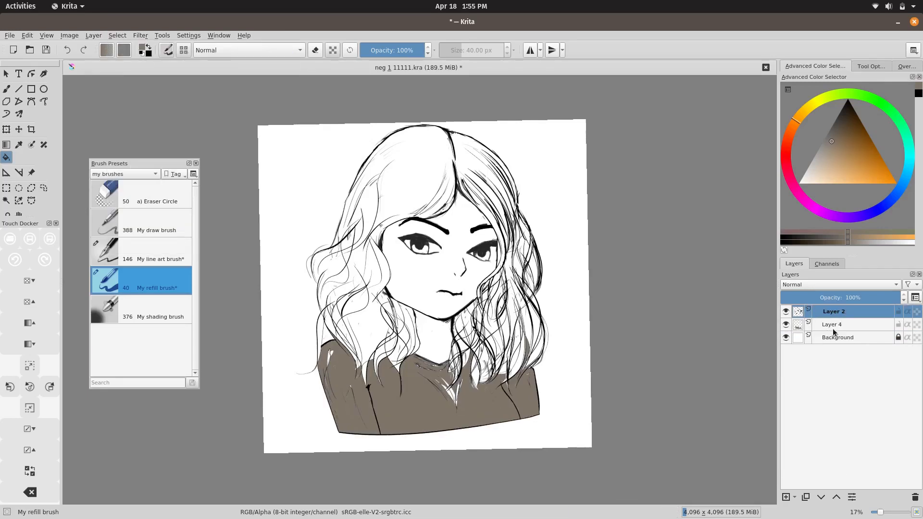
pyautogui.click(786, 496)
pyautogui.click(6, 200)
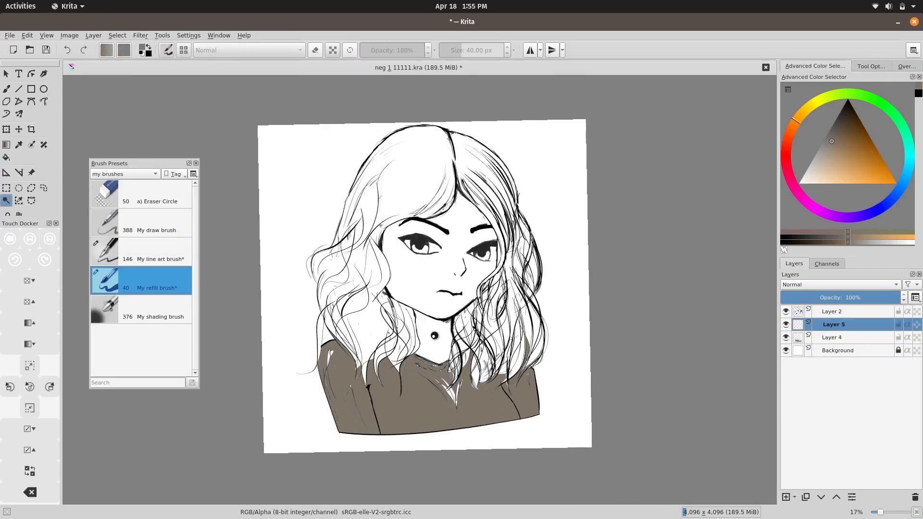
# Select the face area and frame the face and neck in view.
pyautogui.click(433, 272)
pyautogui.scroll(4, 407, 250)
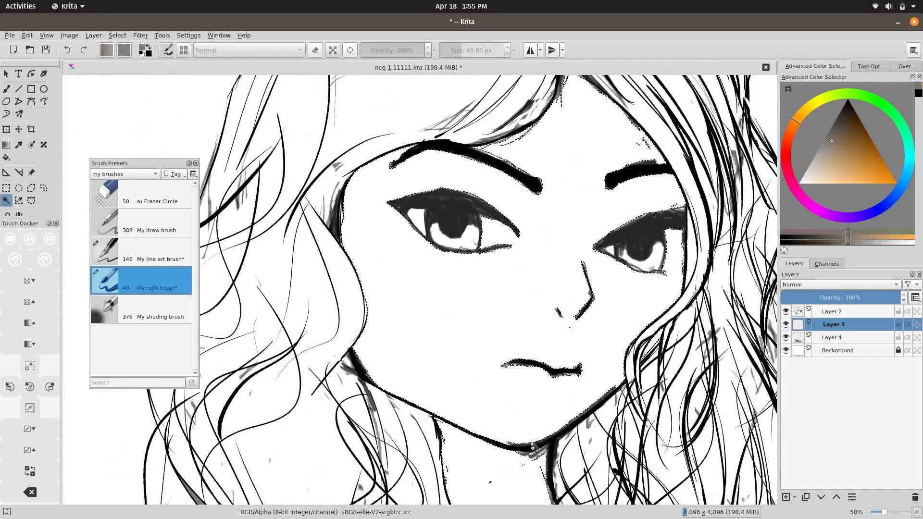
pyautogui.scroll(-2, 534, 446)
pyautogui.scroll(3, 530, 378)
pyautogui.scroll(1, 531, 379)
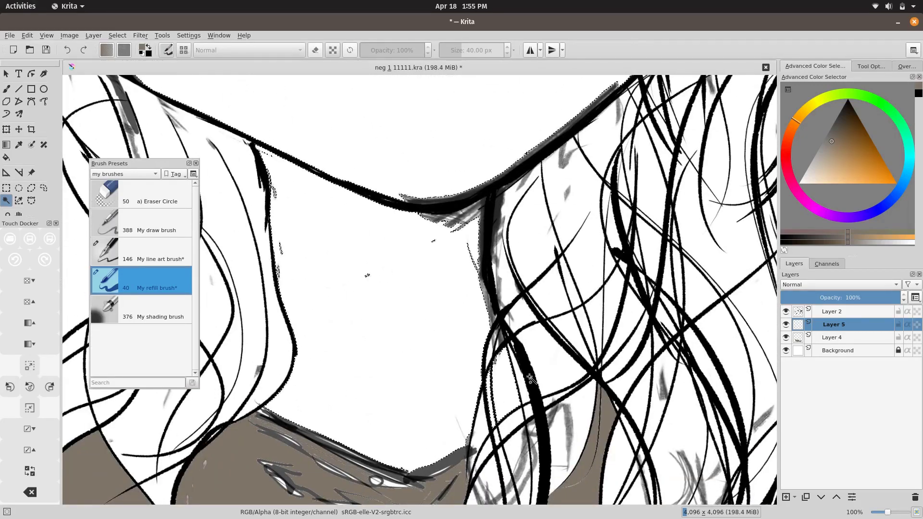
pyautogui.moveTo(530, 378); pyautogui.dragTo(685, 126)
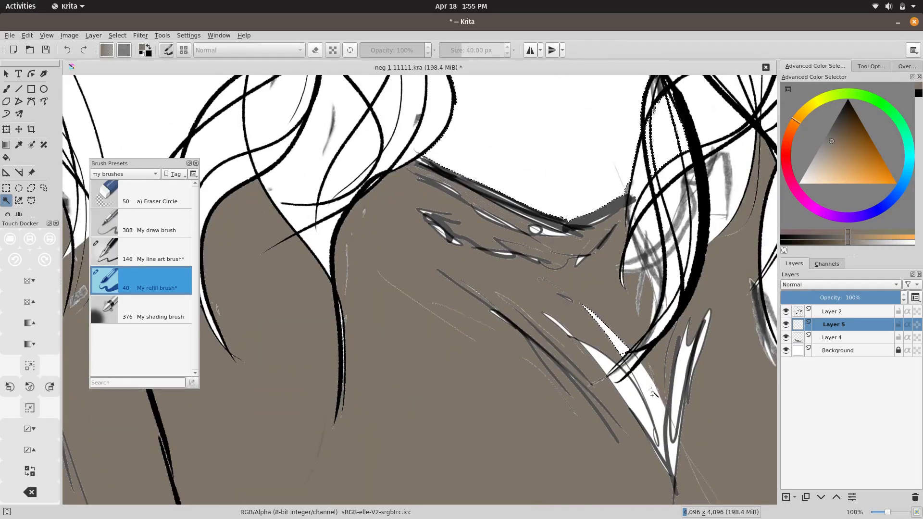
pyautogui.moveTo(446, 234)
pyautogui.mouseDown()
pyautogui.moveTo(408, 314)
pyautogui.moveTo(769, 314)
pyautogui.moveTo(590, 321)
pyautogui.mouseUp()
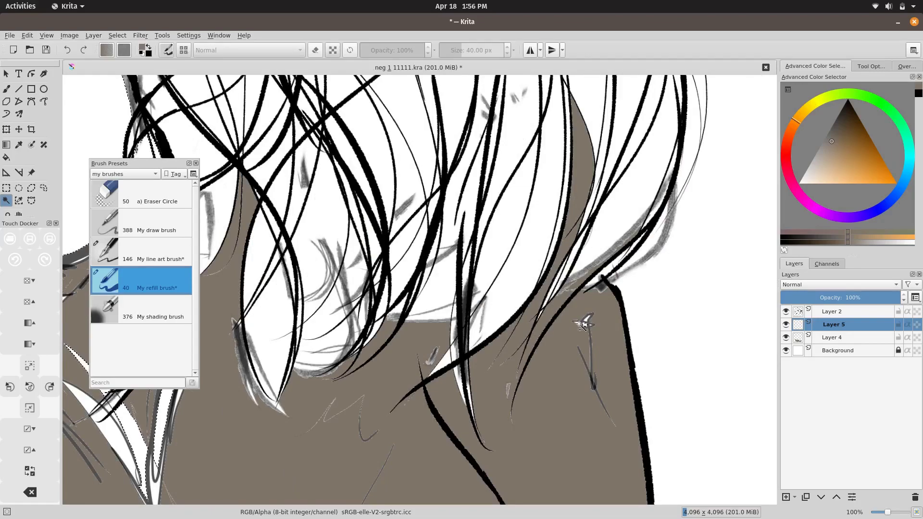
pyautogui.press('-')
pyautogui.press('-')
pyautogui.press('-')
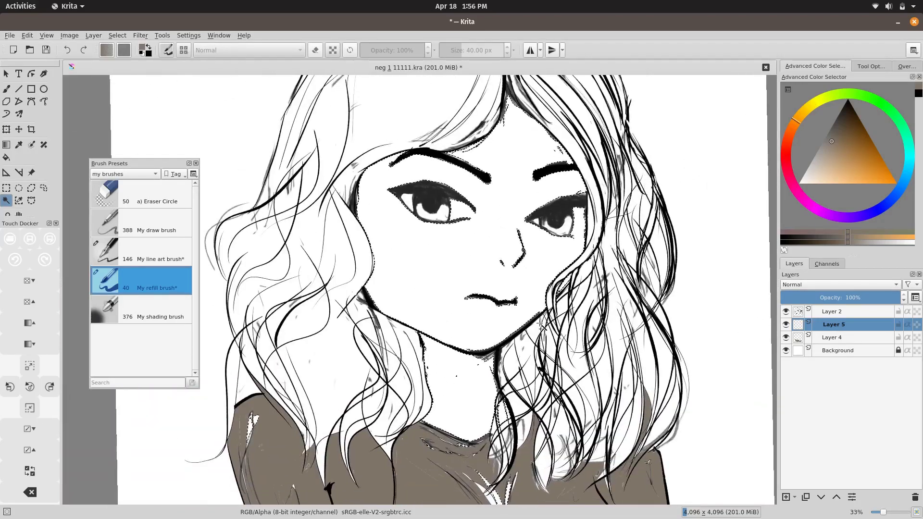
# Fill the face, neck and collar gaps with pale beige, then select Layer 4.
pyautogui.press('f')
pyautogui.click(811, 178)
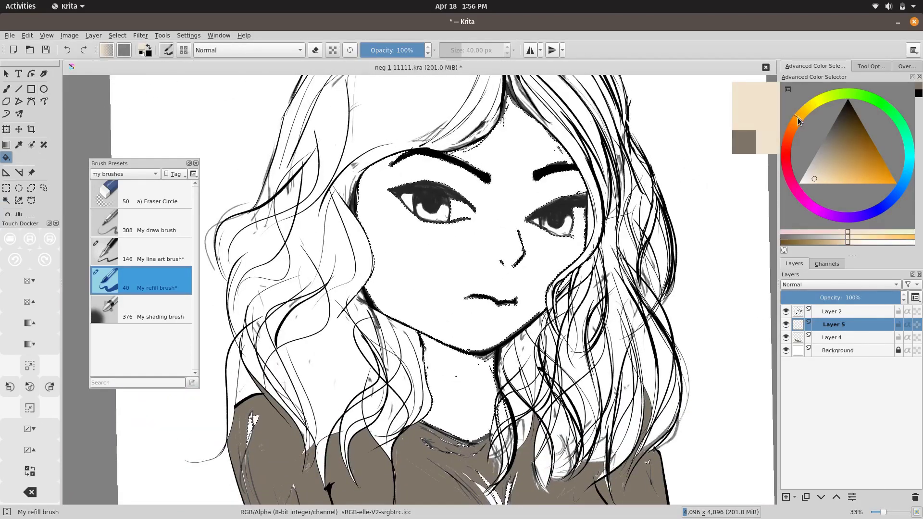
pyautogui.click(481, 269)
pyautogui.click(457, 385)
pyautogui.moveTo(492, 502); pyautogui.dragTo(521, 411)
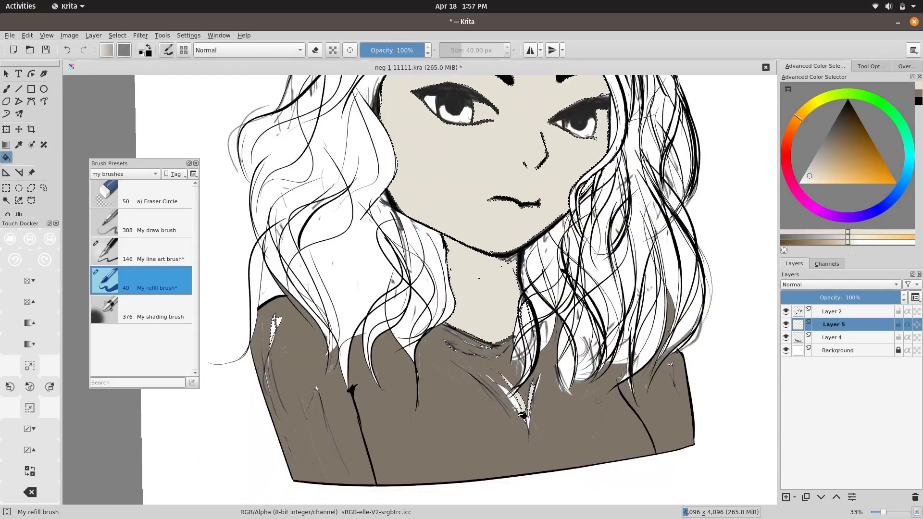
pyautogui.click(280, 334)
pyautogui.click(531, 335)
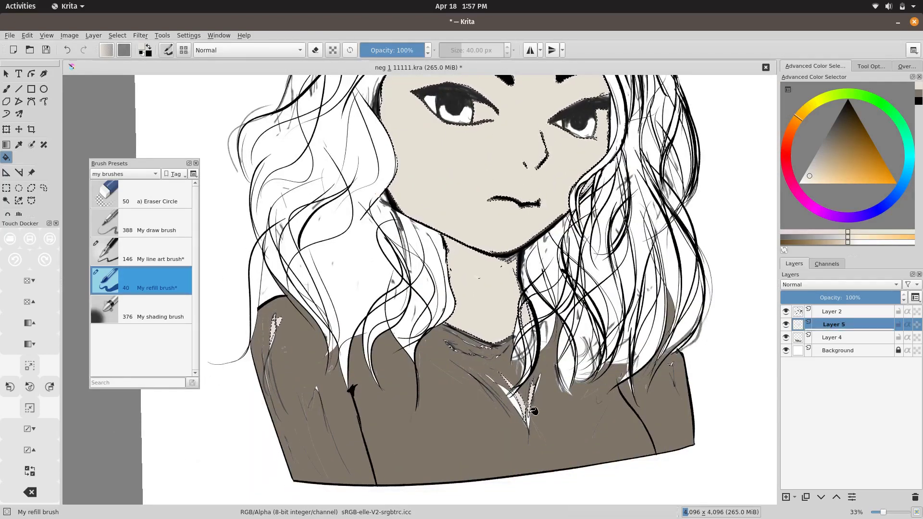
pyautogui.scroll(2, 529, 346)
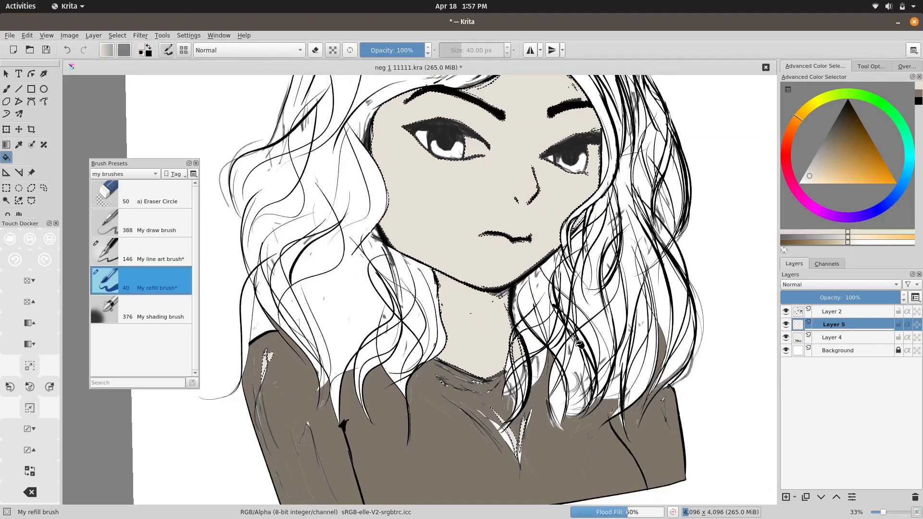
pyautogui.scroll(1, 579, 418)
pyautogui.click(846, 311)
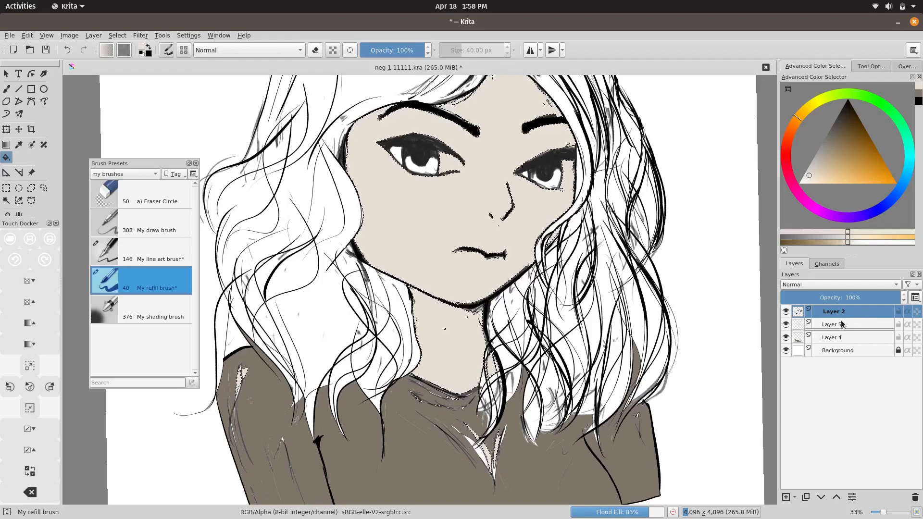
pyautogui.click(841, 337)
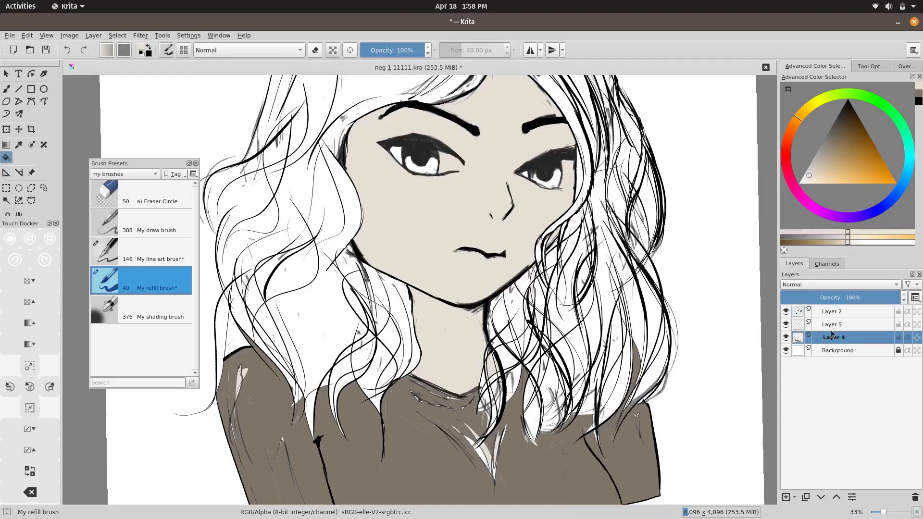
# On a new layer, select the white background and fill it near-black.
pyautogui.click(29, 408)
pyautogui.press('Insert')
pyautogui.click(6, 200)
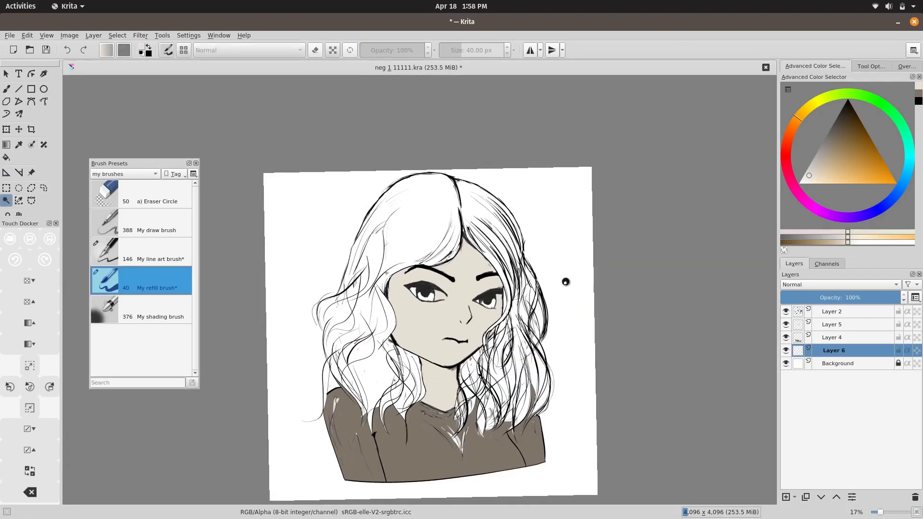
pyautogui.click(590, 301)
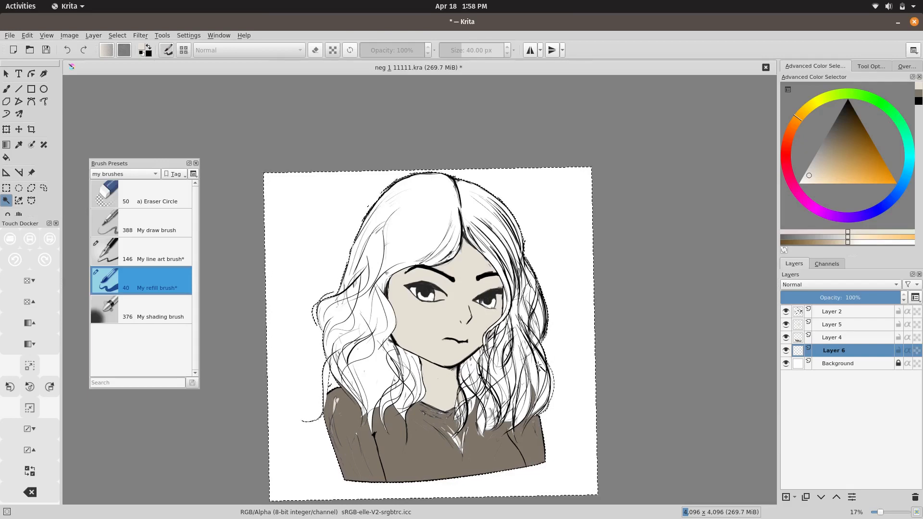
pyautogui.click(6, 157)
pyautogui.click(839, 117)
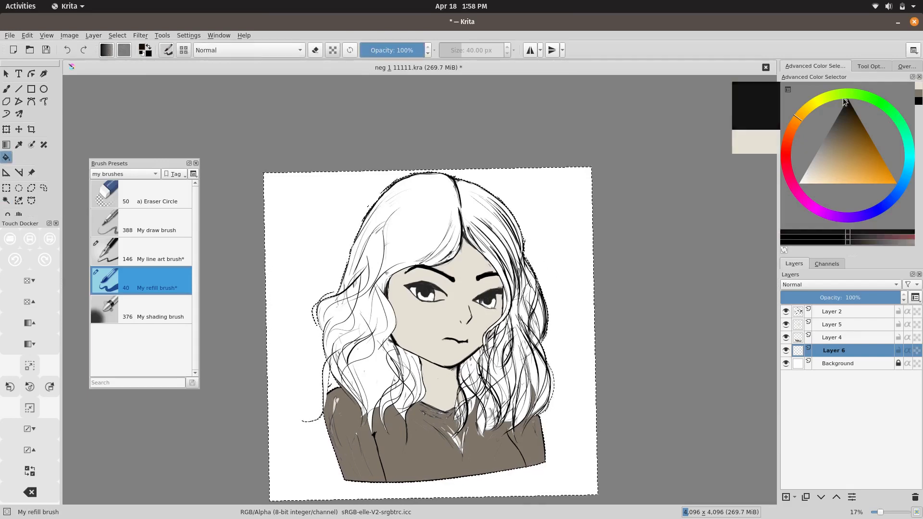
pyautogui.click(572, 202)
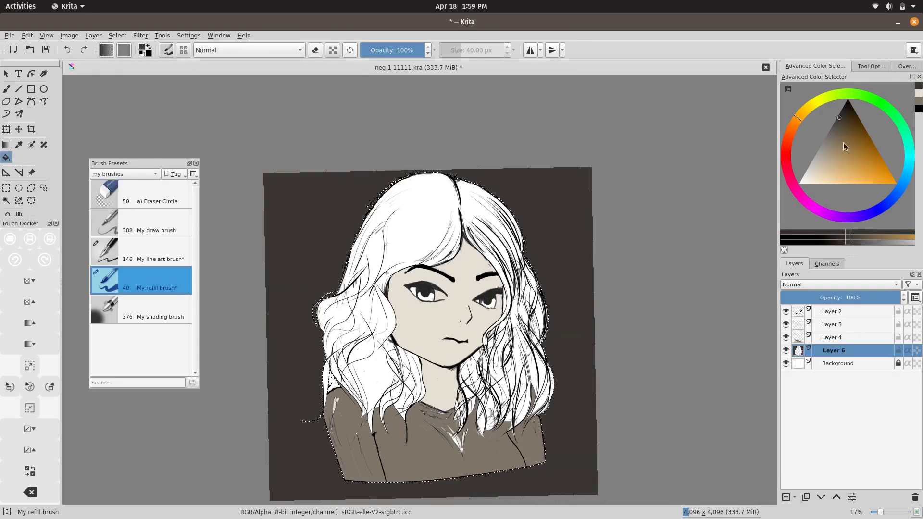
# Pick a muted purple and paint the hair with a large brush.
pyautogui.moveTo(844, 142)
pyautogui.mouseDown()
pyautogui.moveTo(811, 134)
pyautogui.moveTo(833, 133)
pyautogui.mouseUp()
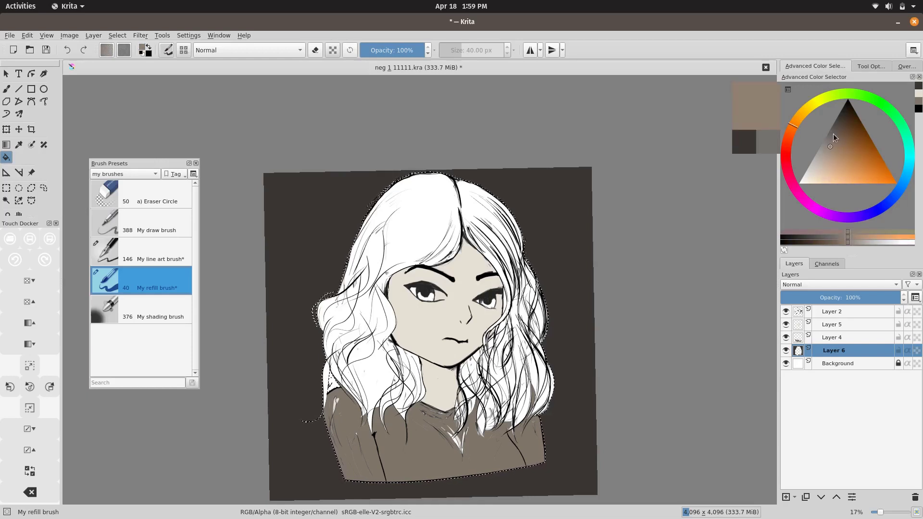
pyautogui.click(835, 218)
pyautogui.moveTo(842, 220); pyautogui.dragTo(838, 218)
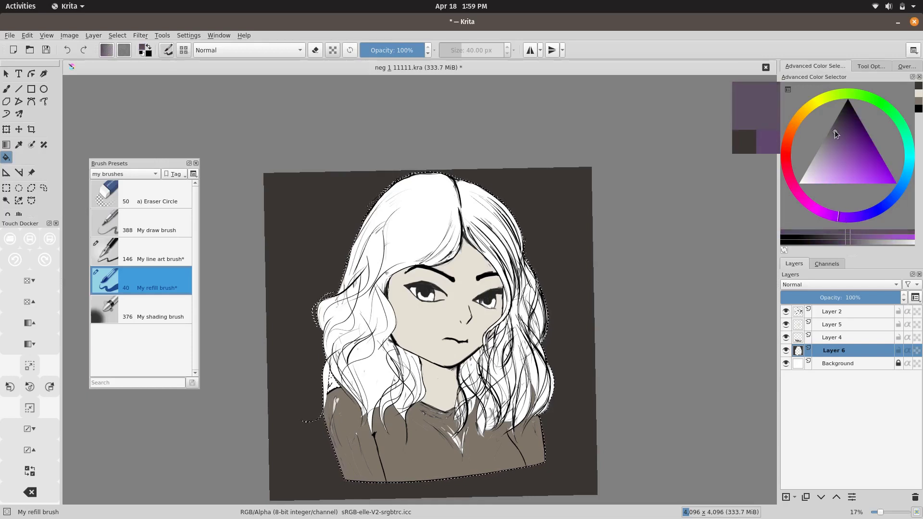
pyautogui.press('b')
pyautogui.moveTo(366, 298)
pyautogui.mouseDown()
pyautogui.moveTo(432, 207)
pyautogui.moveTo(365, 288)
pyautogui.moveTo(420, 207)
pyautogui.moveTo(496, 480)
pyautogui.mouseUp()
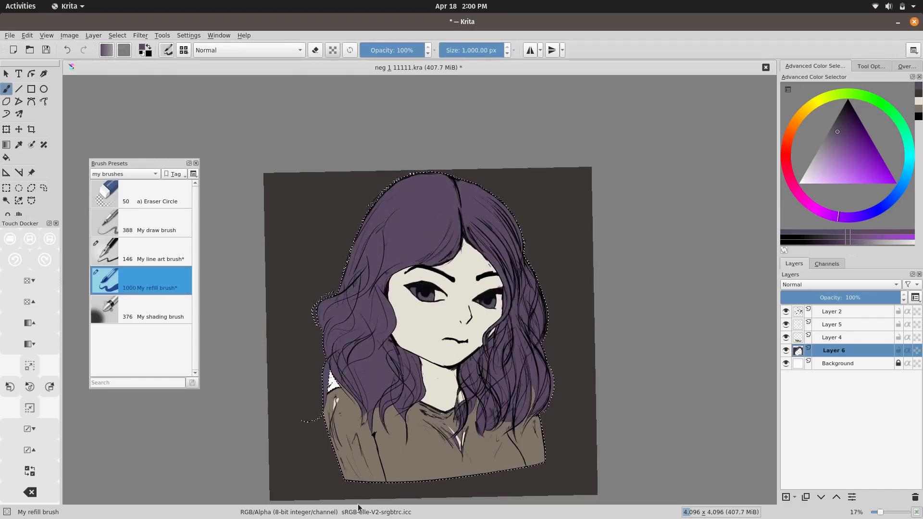
# Delete the dark-background layer, save, and check the purple hair on Layer 7.
pyautogui.press('Insert')
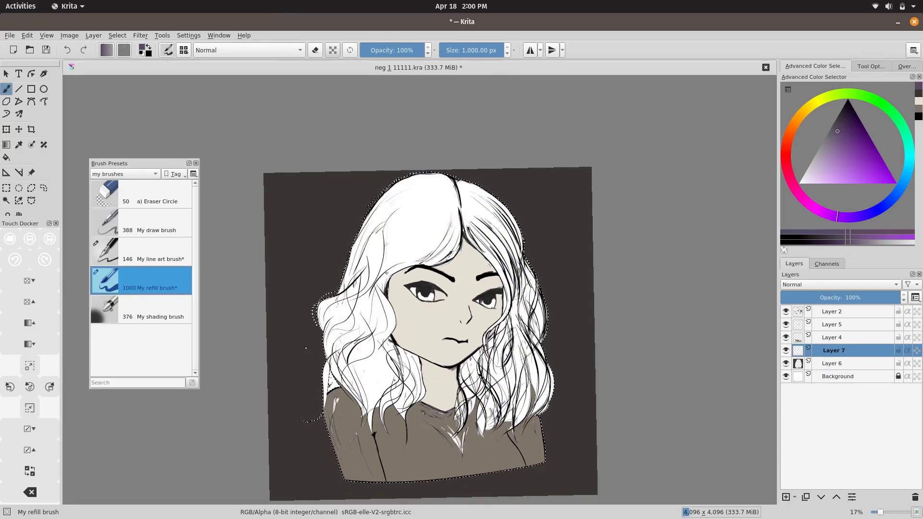
pyautogui.click(913, 498)
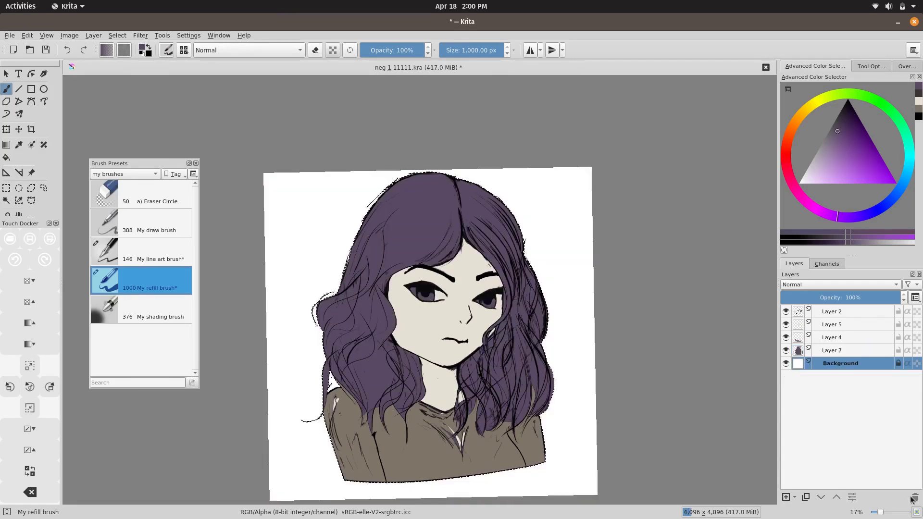
pyautogui.hotkey('ctrl', 's')
pyautogui.scroll(2, 610, 319)
pyautogui.click(834, 350)
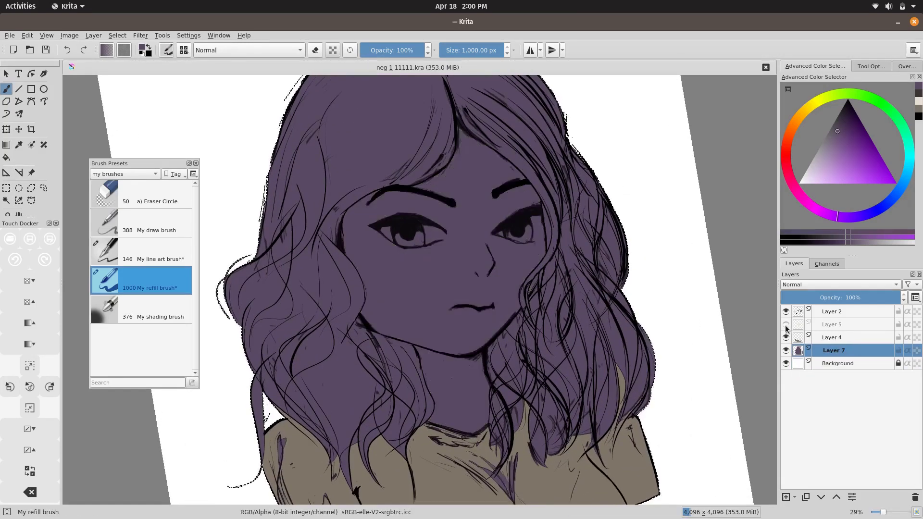
pyautogui.click(785, 364)
pyautogui.click(834, 324)
# Load the shading brush and pick a grey-brown for Layer 5.
pyautogui.click(144, 310)
pyautogui.scroll(-3, 433, 289)
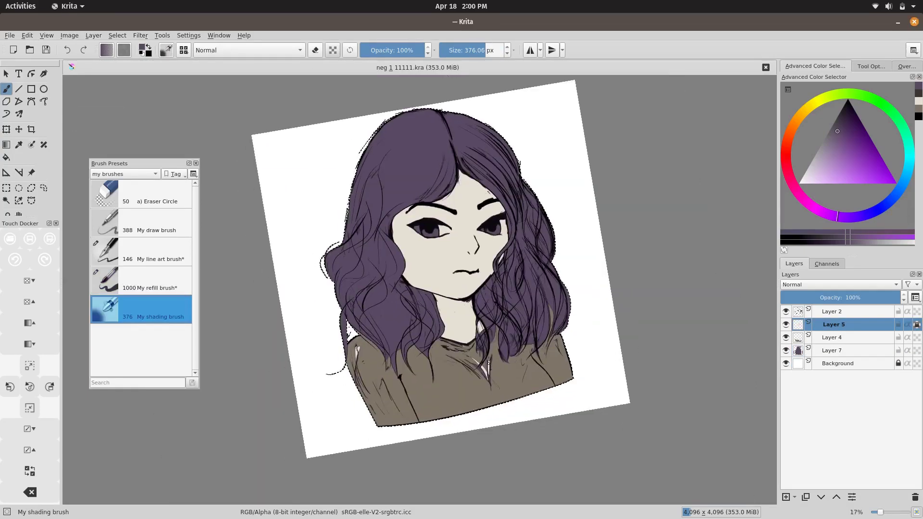
pyautogui.scroll(2, 625, 241)
pyautogui.click(918, 108)
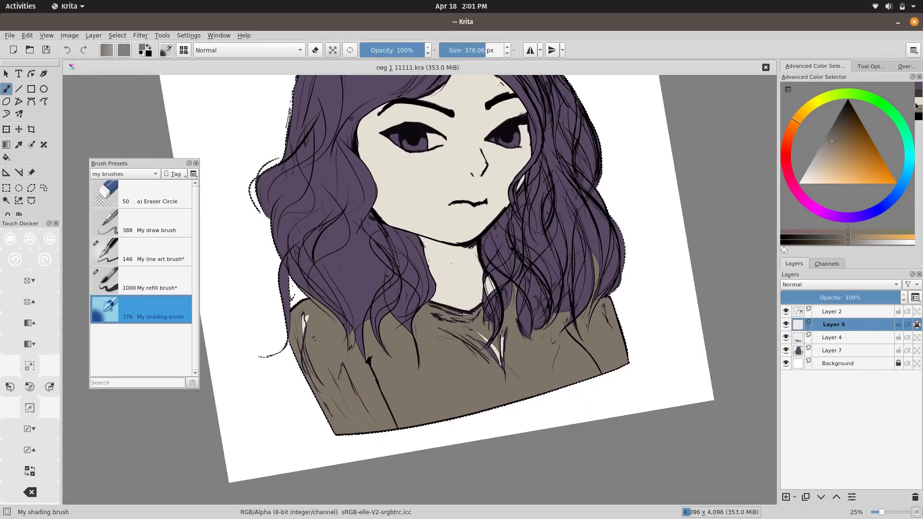
# Pick a warmer tan and paint shadows on the neck, under the chin, cheek and forehead.
pyautogui.click(838, 136)
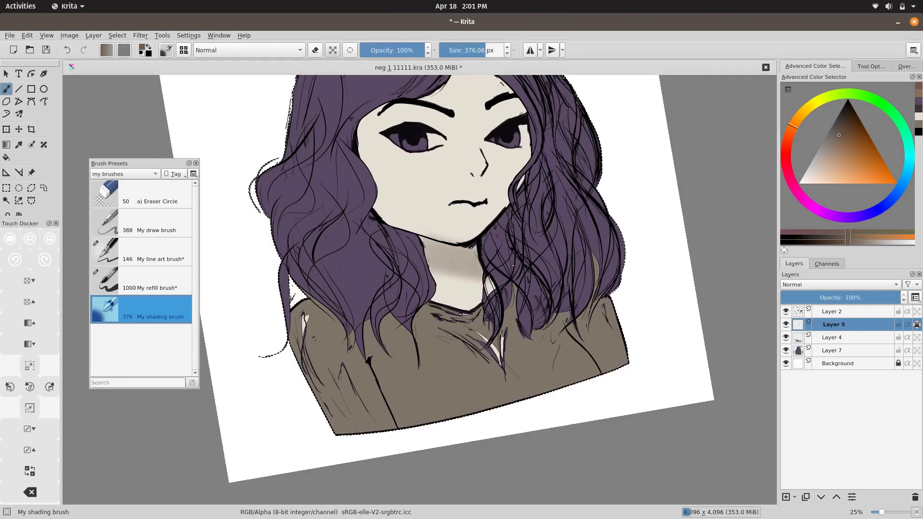
pyautogui.click(848, 148)
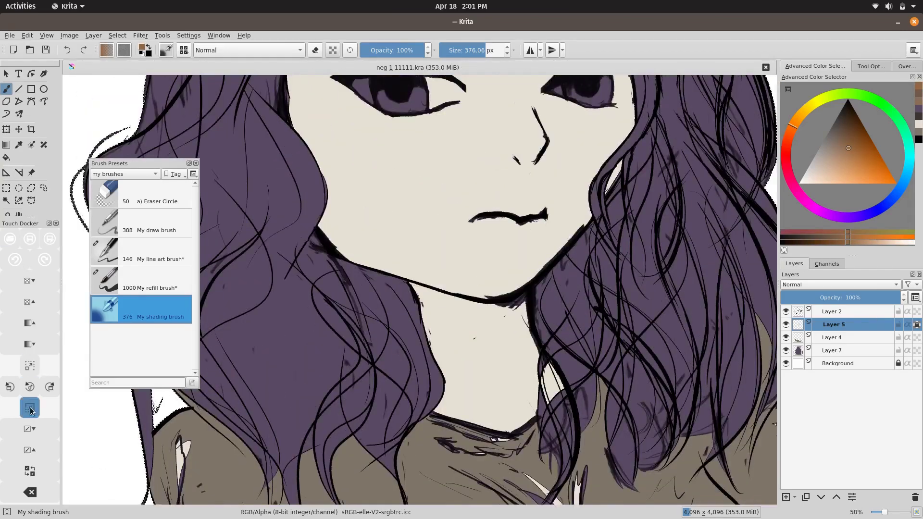
pyautogui.moveTo(423, 288)
pyautogui.mouseDown()
pyautogui.moveTo(476, 332)
pyautogui.moveTo(469, 344)
pyautogui.mouseUp()
pyautogui.moveTo(466, 313)
pyautogui.mouseDown()
pyautogui.moveTo(478, 358)
pyautogui.moveTo(415, 283)
pyautogui.moveTo(430, 349)
pyautogui.mouseUp()
pyautogui.moveTo(522, 151)
pyautogui.mouseDown()
pyautogui.moveTo(481, 185)
pyautogui.moveTo(518, 231)
pyautogui.moveTo(478, 269)
pyautogui.mouseUp()
pyautogui.moveTo(502, 109)
pyautogui.mouseDown()
pyautogui.moveTo(461, 144)
pyautogui.moveTo(428, 154)
pyautogui.moveTo(446, 164)
pyautogui.mouseUp()
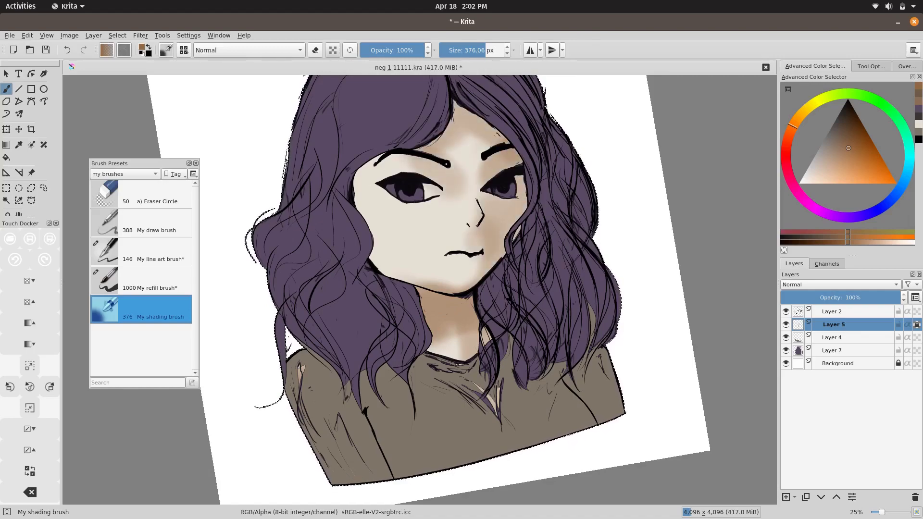
pyautogui.scroll(1, 461, 288)
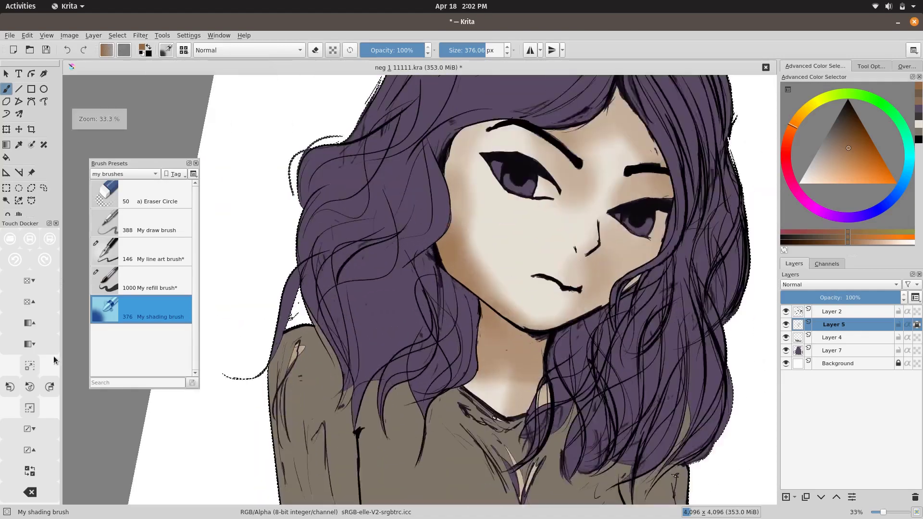
# With an enlarged refill brush, lighten skin beside the left eye, nose, brow and chin.
pyautogui.press('/')
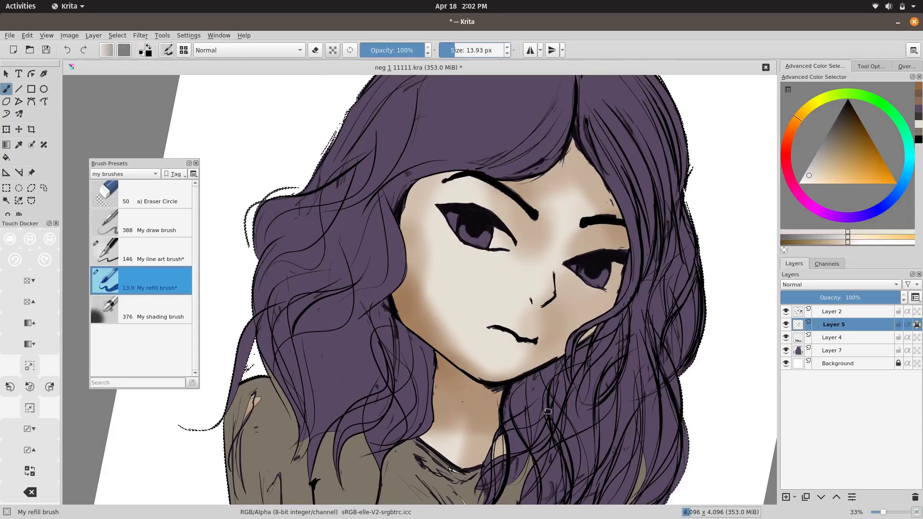
pyautogui.moveTo(548, 412); pyautogui.dragTo(461, 373)
pyautogui.moveTo(464, 50); pyautogui.dragTo(474, 50)
pyautogui.moveTo(337, 131); pyautogui.dragTo(343, 226)
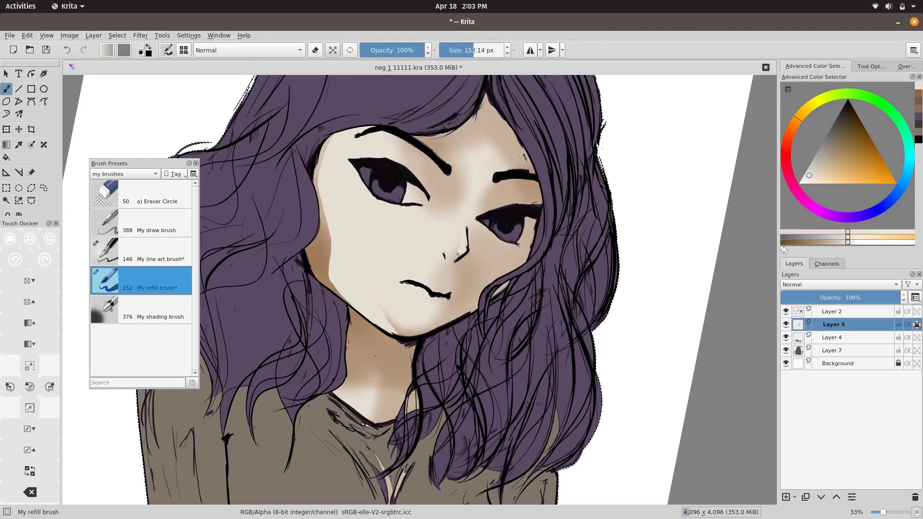
pyautogui.moveTo(451, 250); pyautogui.dragTo(421, 207)
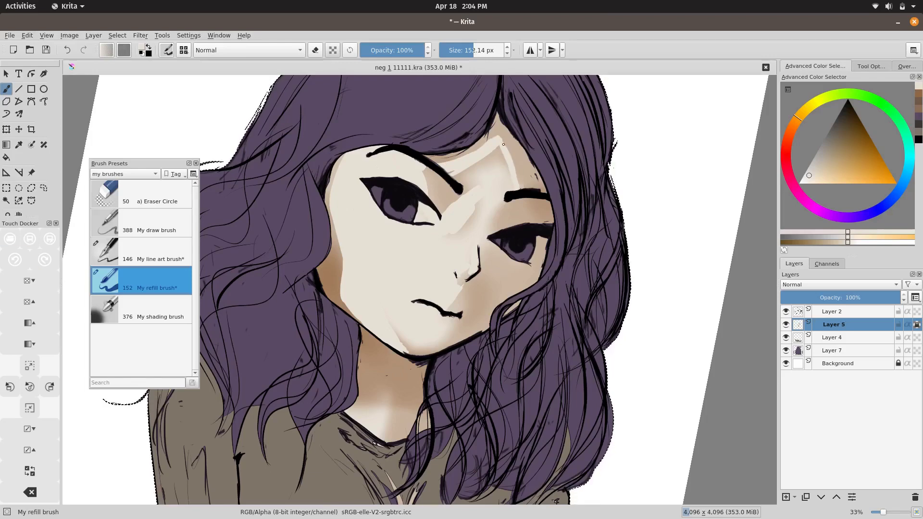
pyautogui.moveTo(503, 144); pyautogui.dragTo(452, 246)
pyautogui.moveTo(438, 200)
pyautogui.mouseDown()
pyautogui.moveTo(413, 197)
pyautogui.moveTo(427, 221)
pyautogui.moveTo(381, 229)
pyautogui.mouseUp()
pyautogui.hscroll(-2, 383, 216)
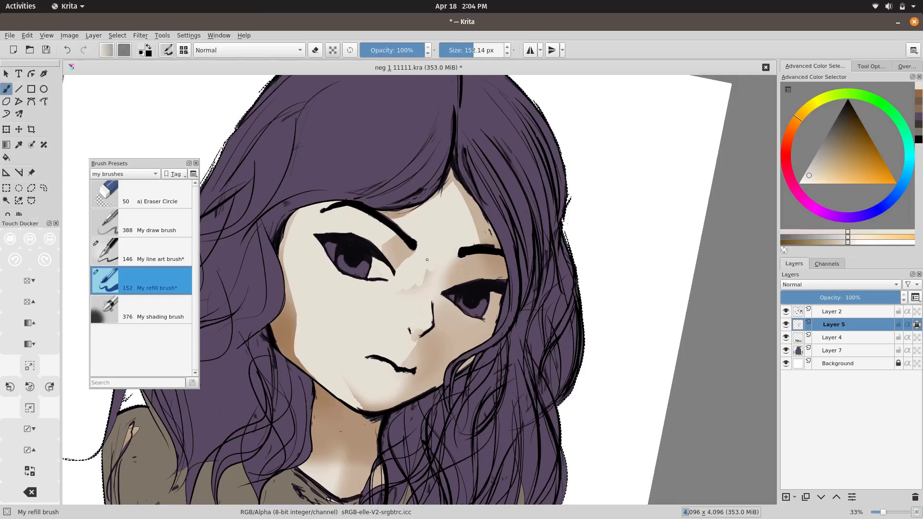
pyautogui.moveTo(482, 329); pyautogui.dragTo(522, 291)
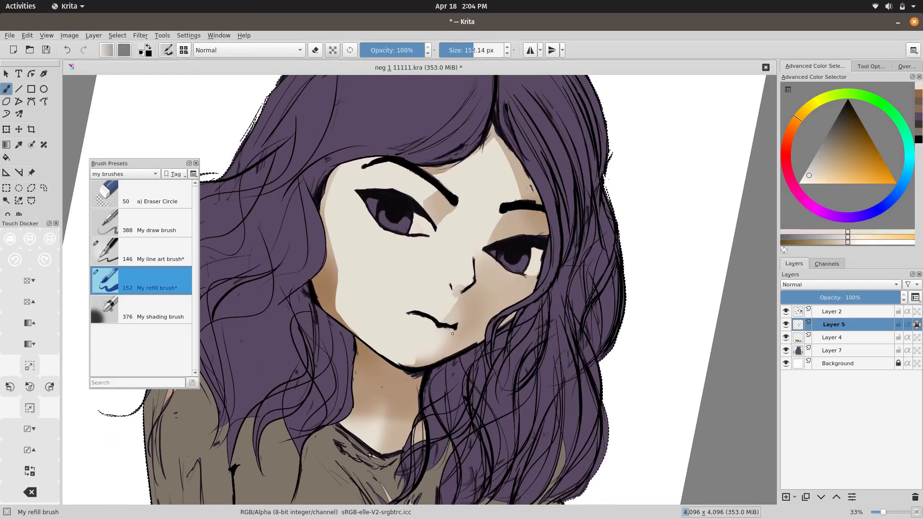
pyautogui.moveTo(453, 333); pyautogui.dragTo(422, 357)
# Lighten shading on the cheeks and hairline, and cover the jaw shadow with beige.
pyautogui.scroll(2, 463, 301)
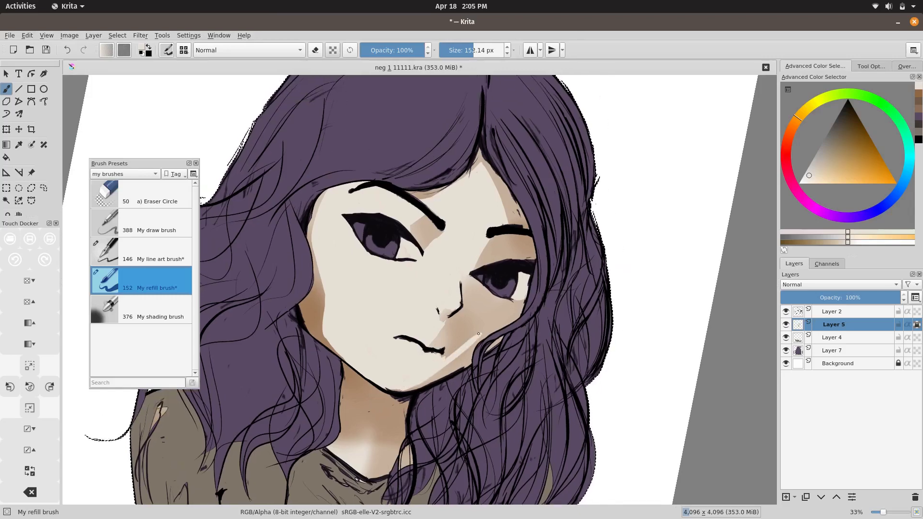
pyautogui.moveTo(477, 289)
pyautogui.mouseDown()
pyautogui.moveTo(462, 276)
pyautogui.moveTo(468, 339)
pyautogui.mouseUp()
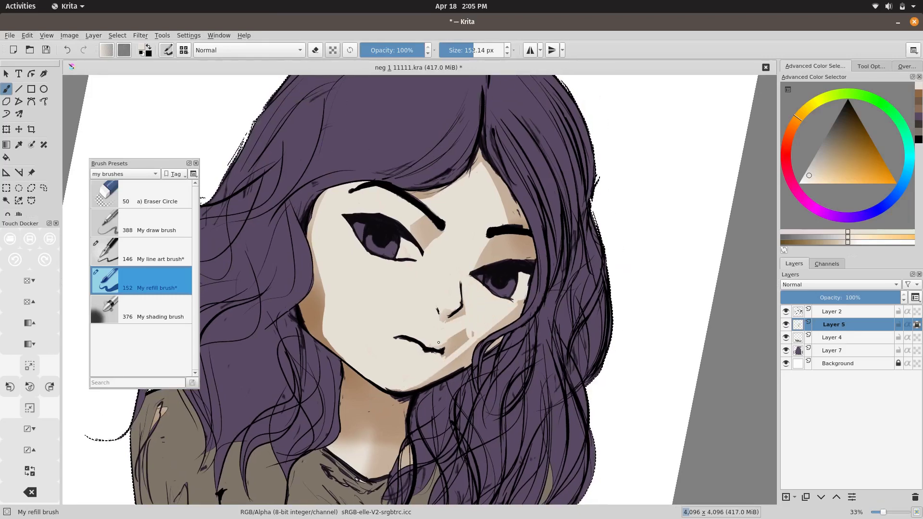
pyautogui.scroll(3, 475, 319)
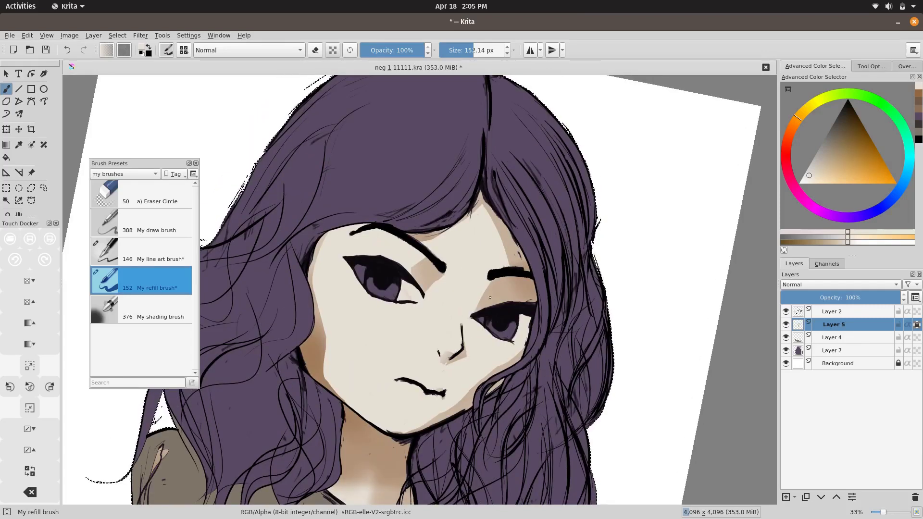
pyautogui.moveTo(490, 227)
pyautogui.mouseDown()
pyautogui.moveTo(434, 278)
pyautogui.moveTo(435, 262)
pyautogui.mouseUp()
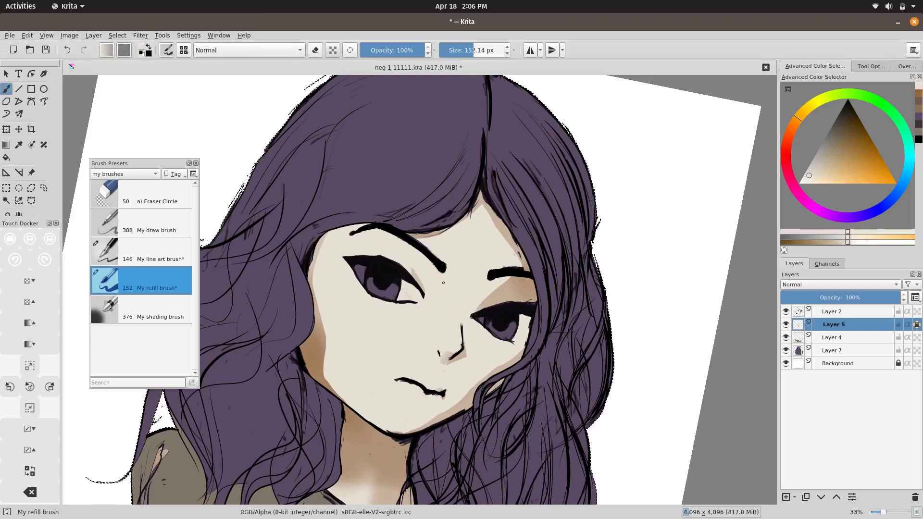
pyautogui.scroll(-1, 462, 347)
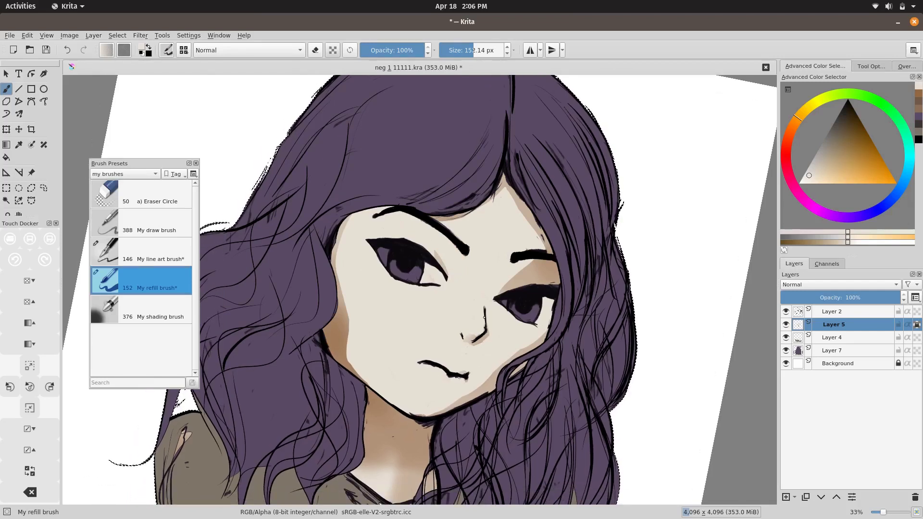
pyautogui.moveTo(347, 360)
pyautogui.mouseDown()
pyautogui.moveTo(333, 337)
pyautogui.moveTo(343, 352)
pyautogui.mouseUp()
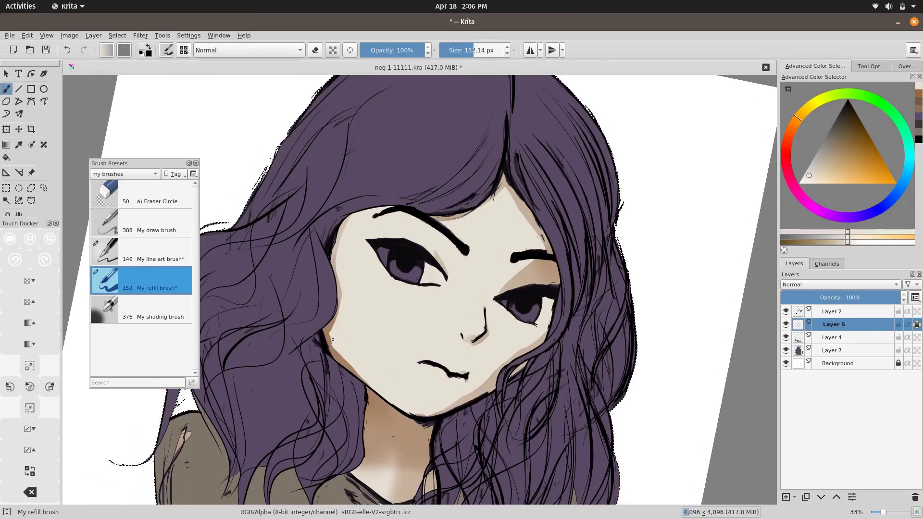
pyautogui.scroll(-1, 486, 254)
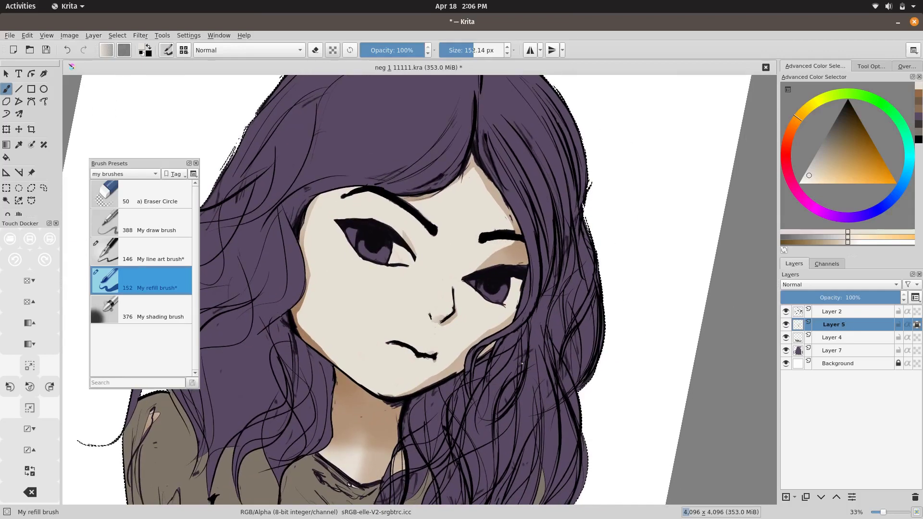
pyautogui.scroll(-3, 417, 342)
pyautogui.moveTo(417, 341)
pyautogui.mouseDown()
pyautogui.moveTo(423, 298)
pyautogui.moveTo(459, 325)
pyautogui.moveTo(478, 317)
pyautogui.moveTo(472, 363)
pyautogui.moveTo(418, 339)
pyautogui.moveTo(430, 310)
pyautogui.moveTo(479, 345)
pyautogui.mouseUp()
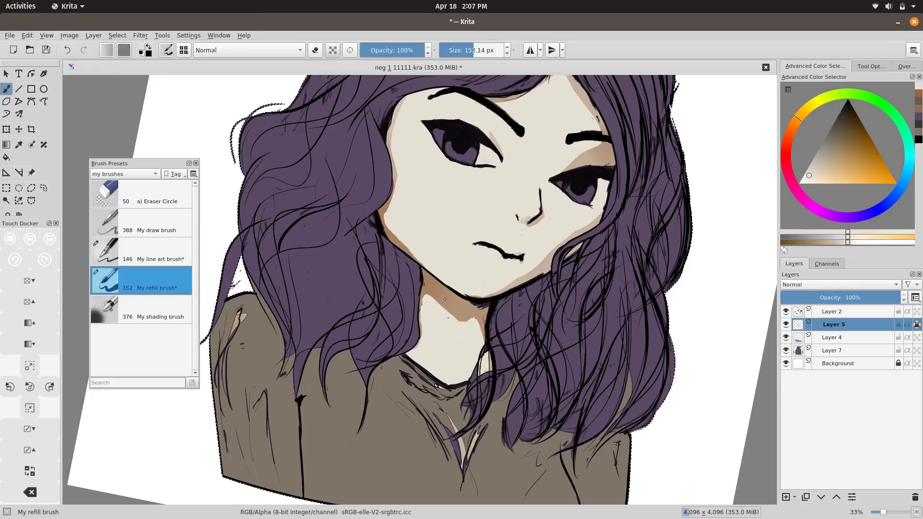
pyautogui.moveTo(436, 296); pyautogui.dragTo(455, 283)
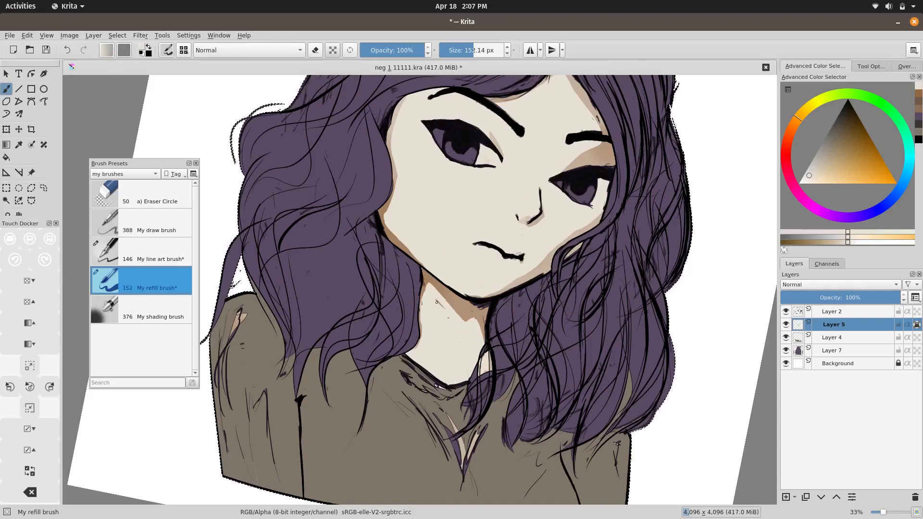
pyautogui.moveTo(257, 334)
pyautogui.mouseDown()
pyautogui.moveTo(310, 272)
pyautogui.moveTo(271, 391)
pyautogui.mouseUp()
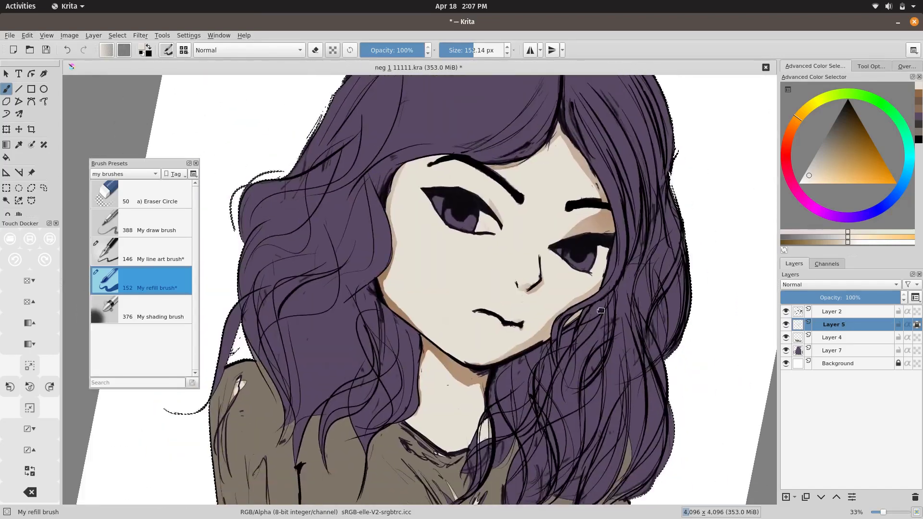
pyautogui.press('/')
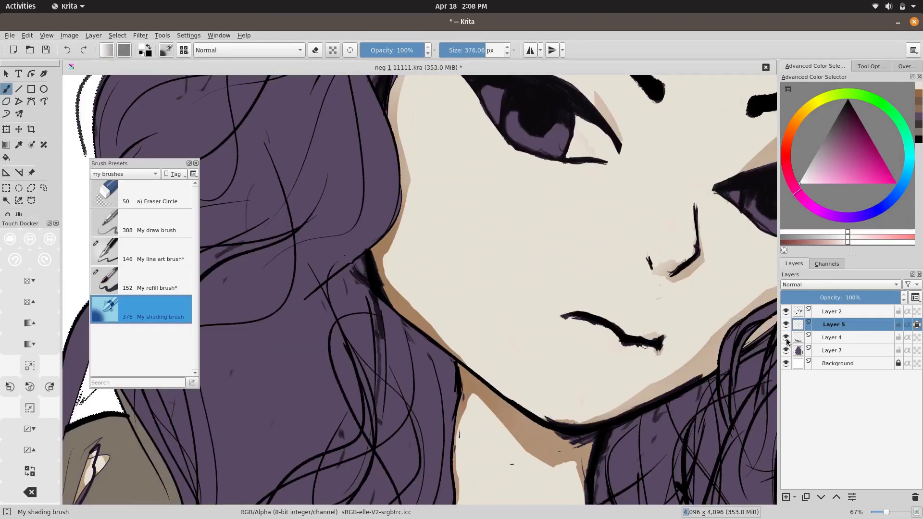
# On new Layer 8, paint both eye whites with a small brush and shade the left one grey.
pyautogui.moveTo(736, 149); pyautogui.dragTo(584, 327)
pyautogui.press('Insert')
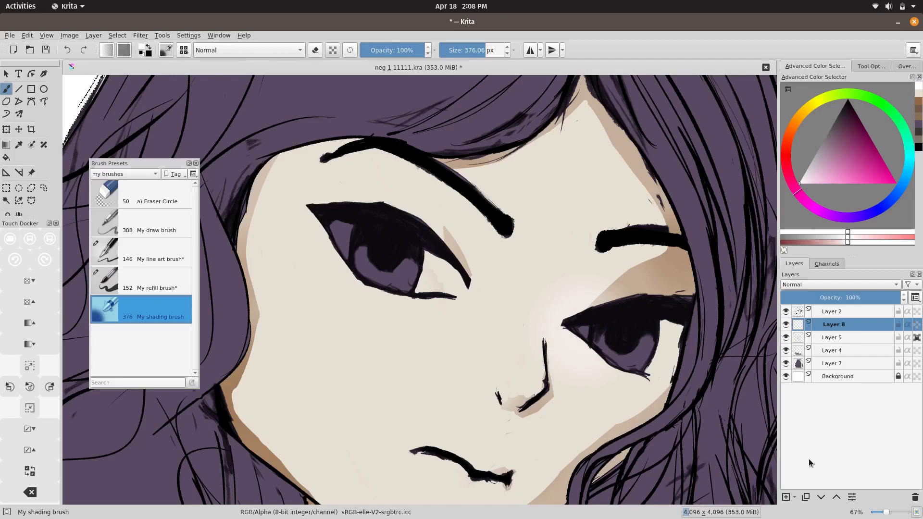
pyautogui.moveTo(584, 328); pyautogui.dragTo(469, 96)
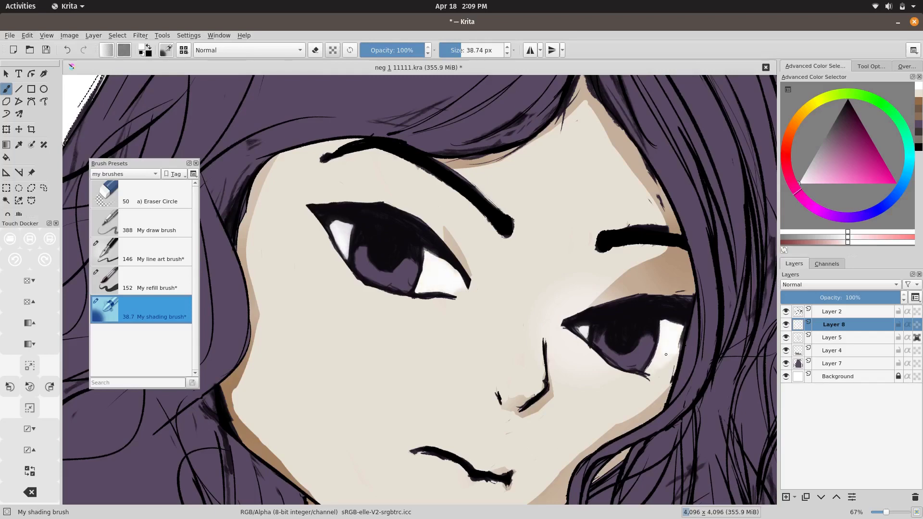
pyautogui.press('e')
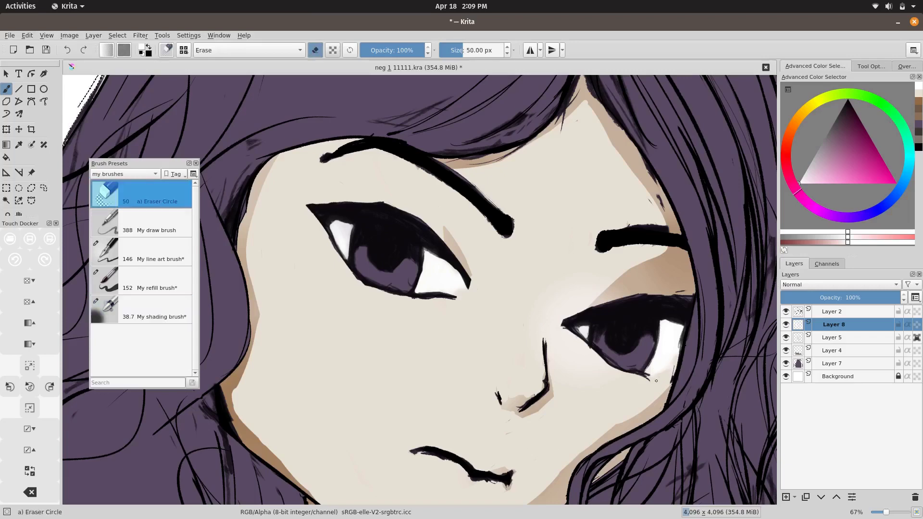
pyautogui.press('e')
pyautogui.click(825, 135)
pyautogui.moveTo(459, 289)
pyautogui.mouseDown()
pyautogui.moveTo(428, 257)
pyautogui.moveTo(452, 286)
pyautogui.mouseUp()
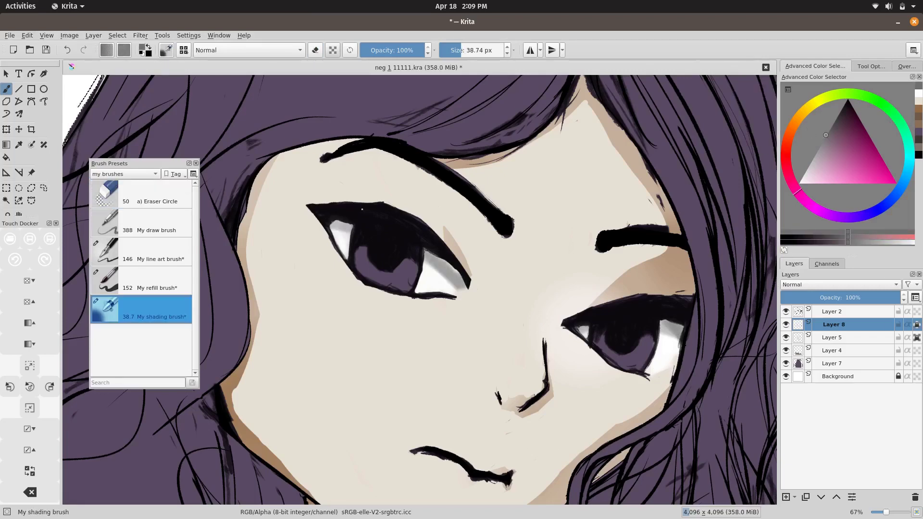
pyautogui.press('-')
pyautogui.press('-')
pyautogui.press('-')
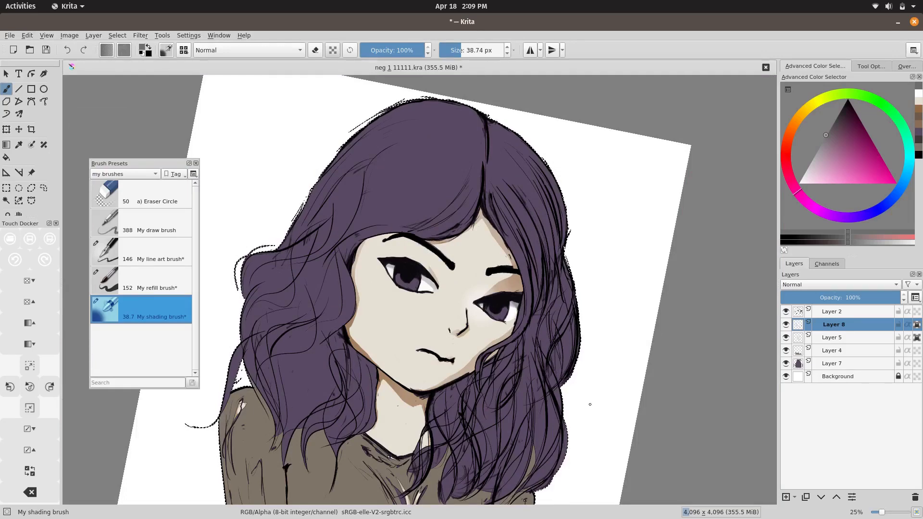
# Show Layer 4, pick a darker brown, and shade the shirt below the neck and on its left side.
pyautogui.moveTo(590, 404); pyautogui.dragTo(635, 332)
pyautogui.click(786, 350)
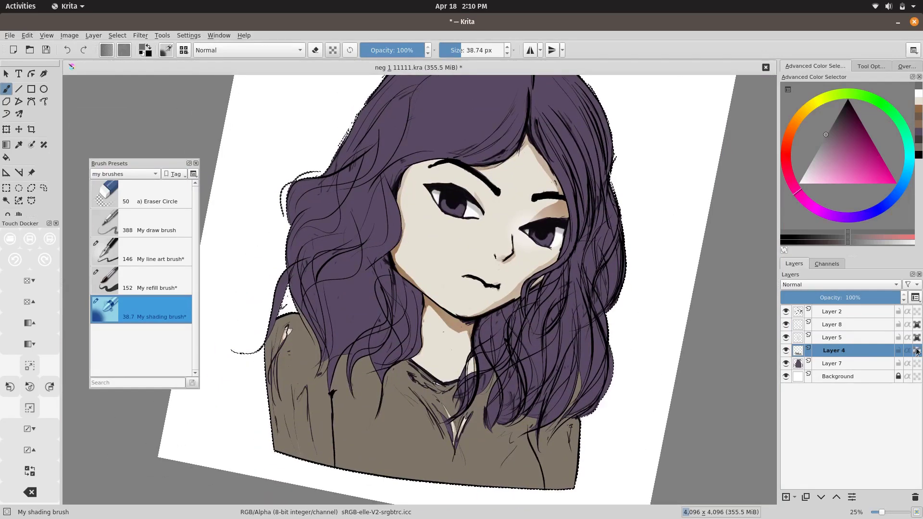
pyautogui.click(836, 123)
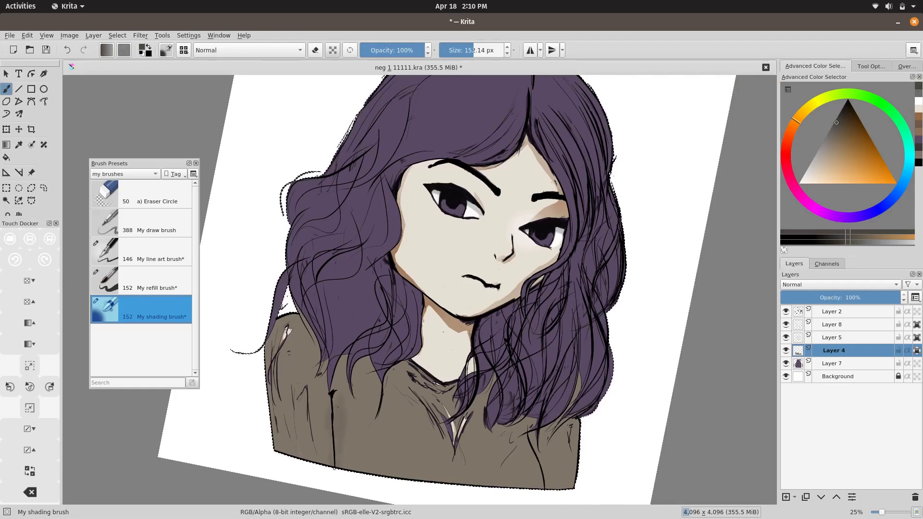
pyautogui.moveTo(460, 446); pyautogui.dragTo(468, 498)
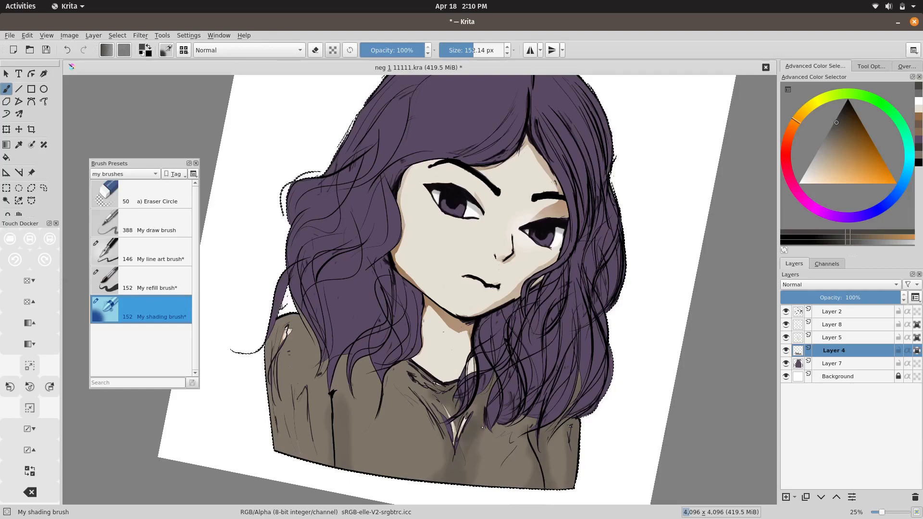
pyautogui.moveTo(482, 427); pyautogui.dragTo(408, 369)
pyautogui.moveTo(315, 319); pyautogui.dragTo(319, 466)
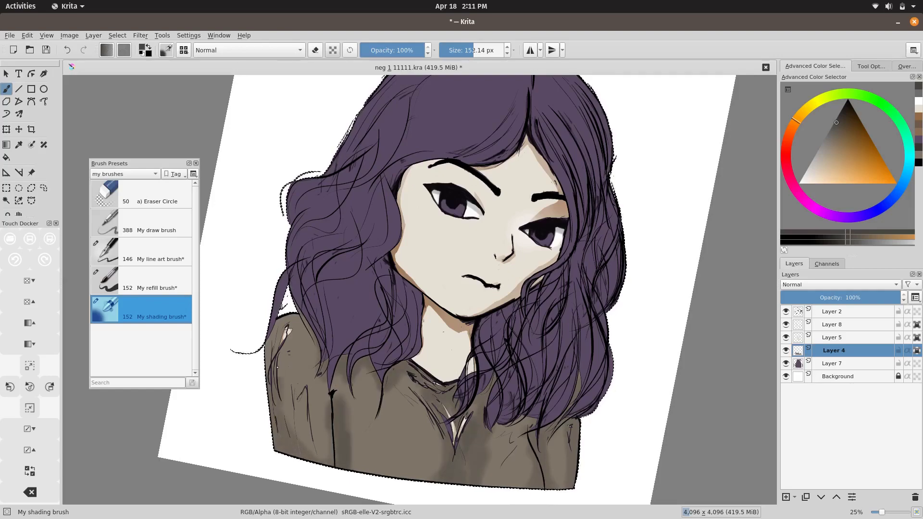
pyautogui.moveTo(277, 367); pyautogui.dragTo(321, 422)
# Shrink the brush to about 37 px and shade across the shirt and along its right edge.
pyautogui.moveTo(518, 427); pyautogui.dragTo(413, 376)
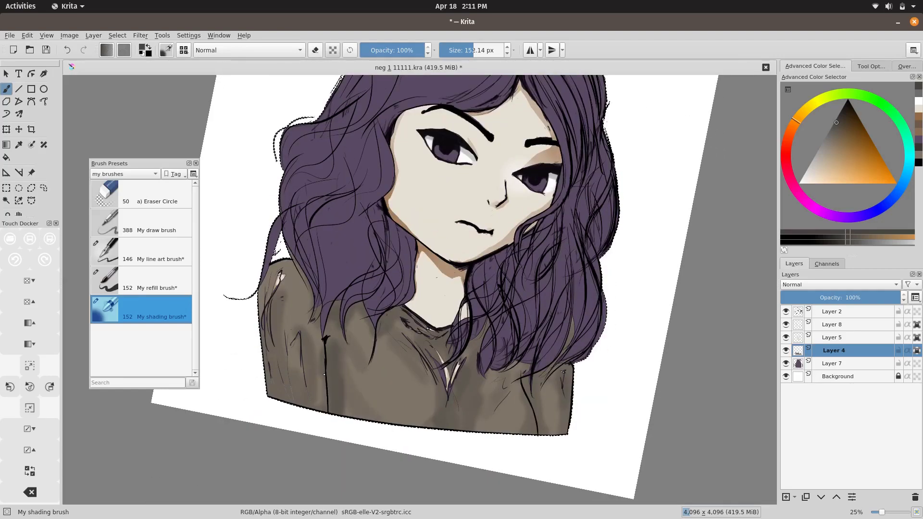
pyautogui.keyDown('ctrl'); pyautogui.click(412, 376); pyautogui.keyUp('ctrl')
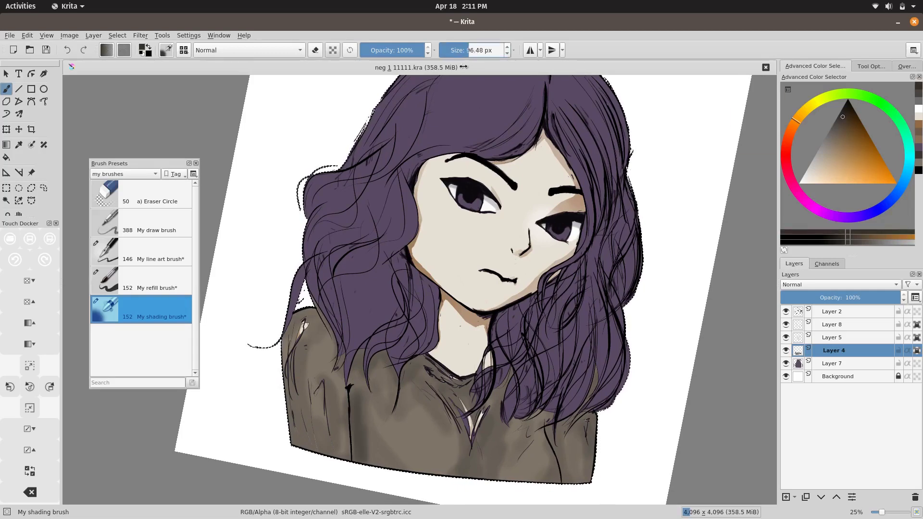
pyautogui.moveTo(412, 376); pyautogui.dragTo(402, 316)
pyautogui.moveTo(548, 420); pyautogui.dragTo(538, 383)
pyautogui.moveTo(473, 405); pyautogui.dragTo(462, 351)
pyautogui.moveTo(457, 385)
pyautogui.mouseDown()
pyautogui.moveTo(418, 317)
pyautogui.moveTo(425, 302)
pyautogui.mouseUp()
pyautogui.moveTo(543, 390); pyautogui.dragTo(537, 365)
pyautogui.moveTo(579, 380); pyautogui.dragTo(577, 356)
pyautogui.moveTo(582, 419); pyautogui.dragTo(574, 373)
# Add darker brown strokes along the shirt's left edge, centre-right and collar.
pyautogui.moveTo(320, 370); pyautogui.dragTo(294, 308)
pyautogui.moveTo(289, 385); pyautogui.dragTo(280, 325)
pyautogui.moveTo(342, 361)
pyautogui.mouseDown()
pyautogui.moveTo(331, 403)
pyautogui.moveTo(321, 375)
pyautogui.mouseUp()
pyautogui.moveTo(538, 459); pyautogui.dragTo(529, 409)
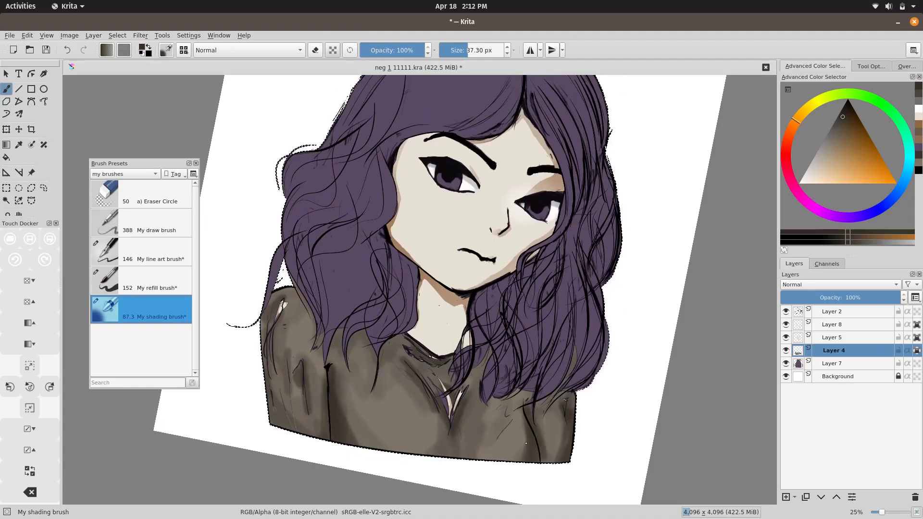
pyautogui.moveTo(483, 454); pyautogui.dragTo(474, 404)
pyautogui.moveTo(516, 442); pyautogui.dragTo(498, 403)
pyautogui.moveTo(406, 360); pyautogui.dragTo(371, 345)
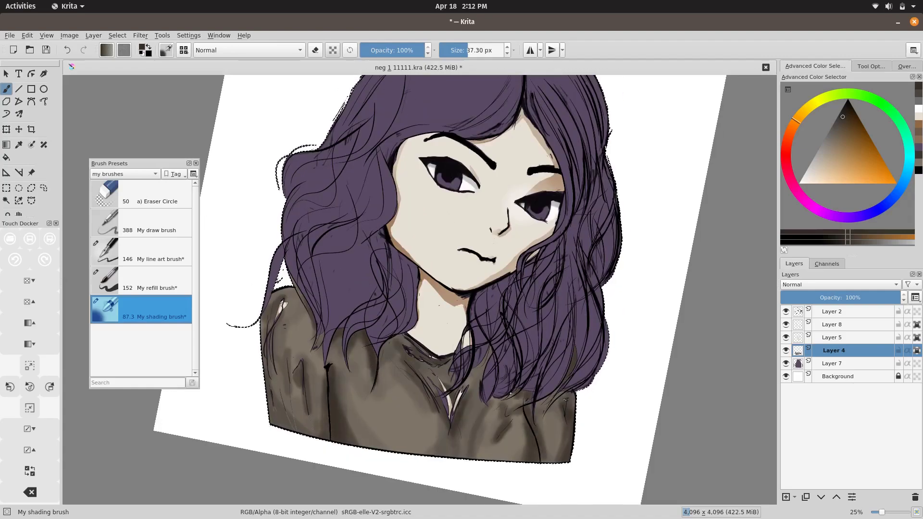
pyautogui.moveTo(513, 406)
pyautogui.mouseDown()
pyautogui.moveTo(566, 356)
pyautogui.moveTo(546, 418)
pyautogui.mouseUp()
# Switch to the refill brush and paint lighter brown across the left shoulder.
pyautogui.keyDown('ctrl'); pyautogui.click(546, 418); pyautogui.keyUp('ctrl')
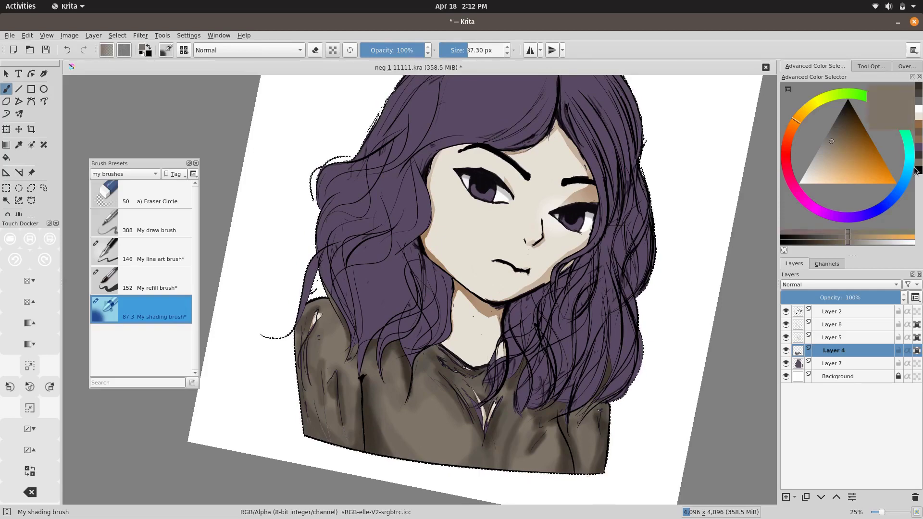
pyautogui.press('/')
pyautogui.moveTo(433, 241); pyautogui.dragTo(350, 253)
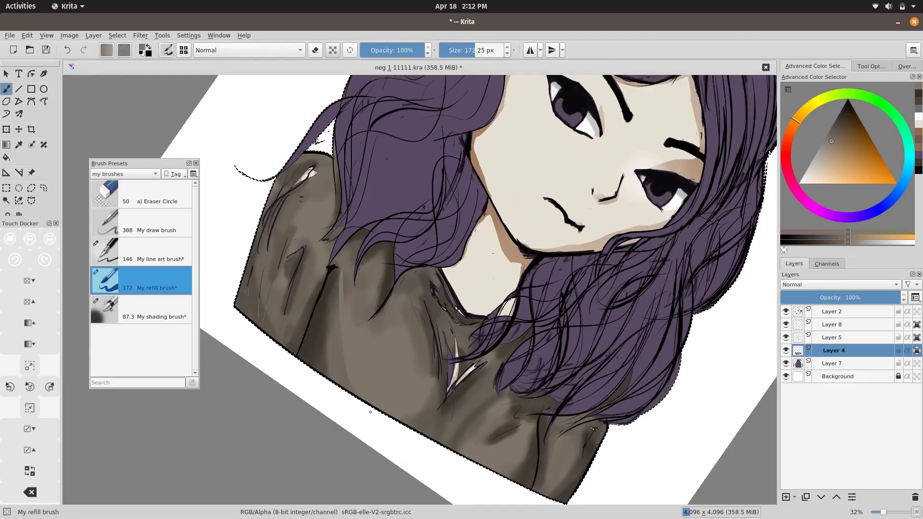
pyautogui.moveTo(288, 344)
pyautogui.mouseDown()
pyautogui.moveTo(281, 317)
pyautogui.moveTo(303, 250)
pyautogui.moveTo(291, 226)
pyautogui.moveTo(313, 198)
pyautogui.mouseUp()
pyautogui.moveTo(260, 226); pyautogui.dragTo(276, 190)
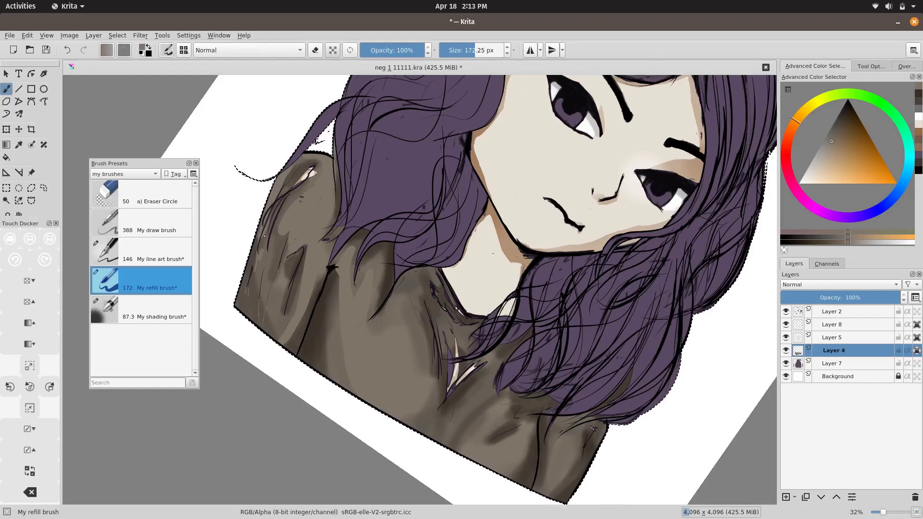
pyautogui.moveTo(240, 322)
pyautogui.mouseDown()
pyautogui.moveTo(252, 242)
pyautogui.moveTo(274, 281)
pyautogui.mouseUp()
pyautogui.moveTo(277, 317)
pyautogui.mouseDown()
pyautogui.moveTo(283, 205)
pyautogui.moveTo(296, 257)
pyautogui.mouseUp()
pyautogui.moveTo(242, 322); pyautogui.dragTo(243, 241)
pyautogui.moveTo(313, 385); pyautogui.dragTo(288, 317)
# Add lighter brown shoulder highlights and a shadow stroke, and soften the shadow left of the fold.
pyautogui.scroll(-3, 342, 268)
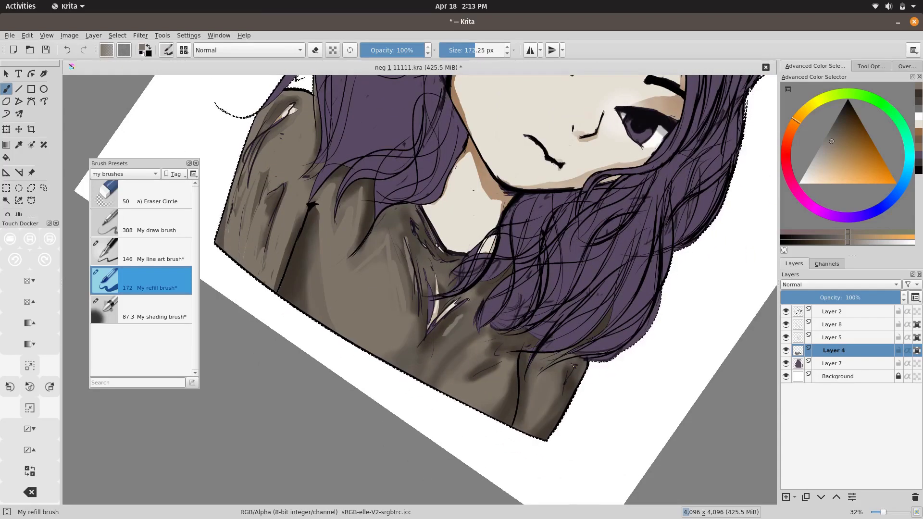
pyautogui.scroll(-2, 460, 326)
pyautogui.moveTo(373, 207); pyautogui.dragTo(358, 130)
pyautogui.moveTo(319, 269); pyautogui.dragTo(310, 168)
pyautogui.scroll(5, 326, 227)
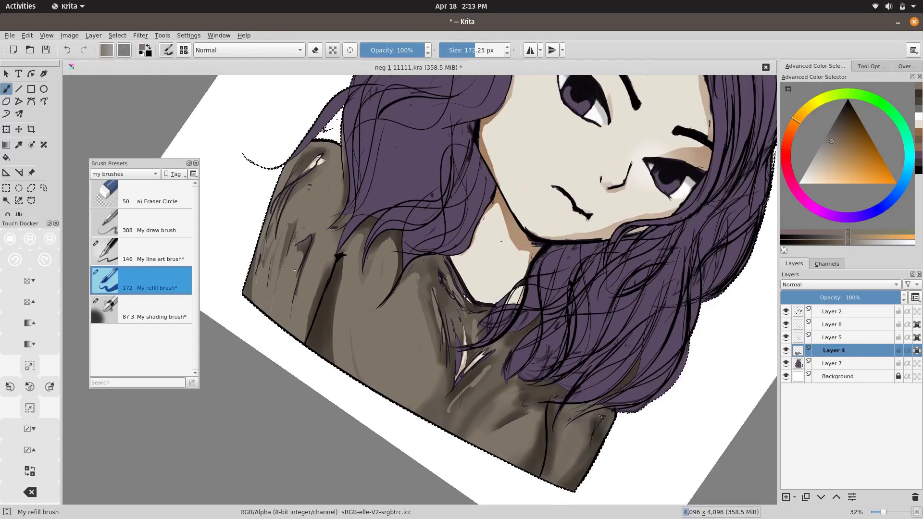
pyautogui.scroll(-4, 304, 155)
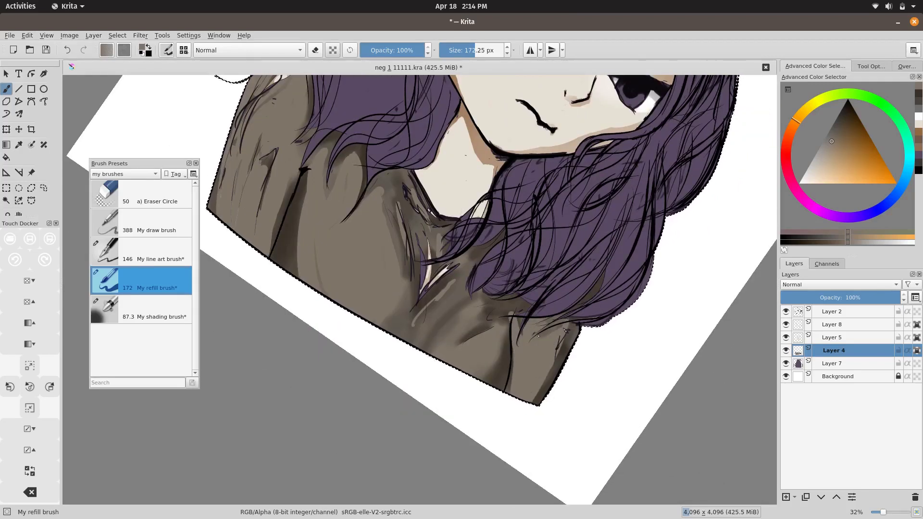
pyautogui.moveTo(507, 385); pyautogui.dragTo(493, 339)
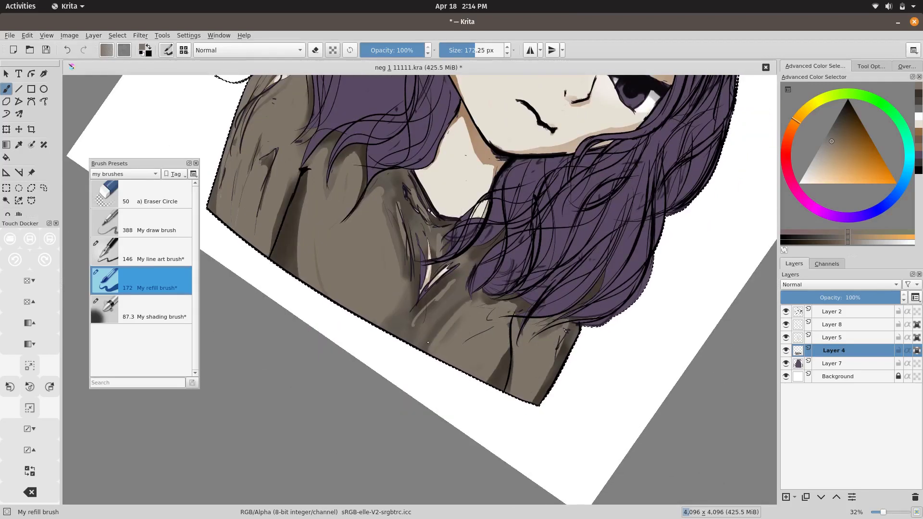
pyautogui.scroll(2, 481, 351)
pyautogui.hscroll(-3, 500, 355)
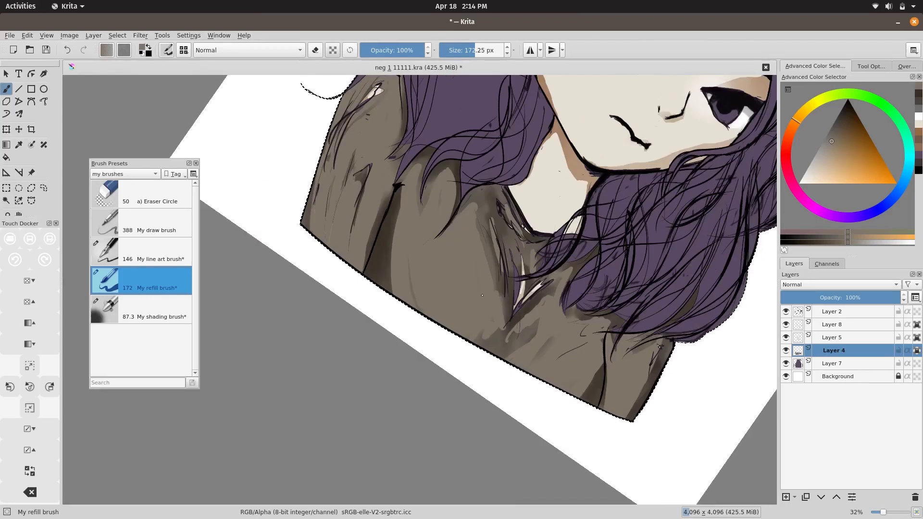
pyautogui.scroll(1, 539, 298)
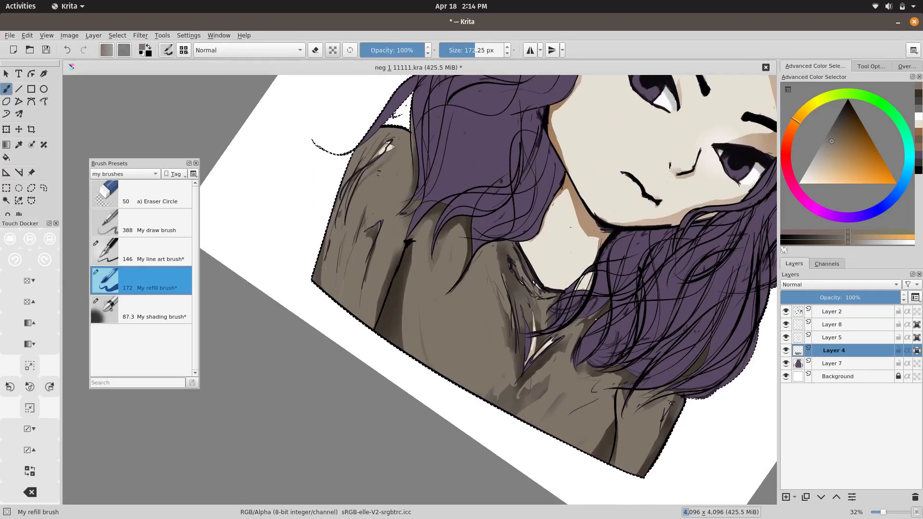
pyautogui.moveTo(390, 253); pyautogui.dragTo(387, 308)
pyautogui.scroll(-3, 416, 167)
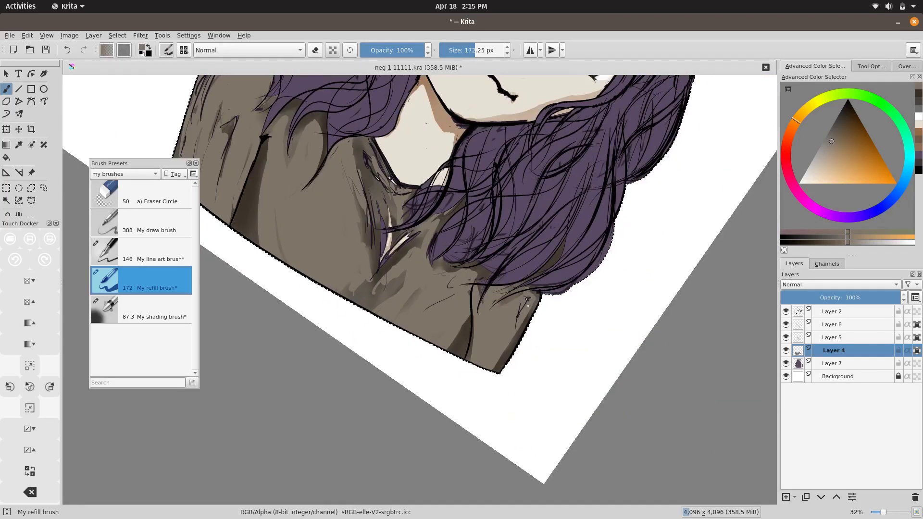
pyautogui.scroll(4, 584, 408)
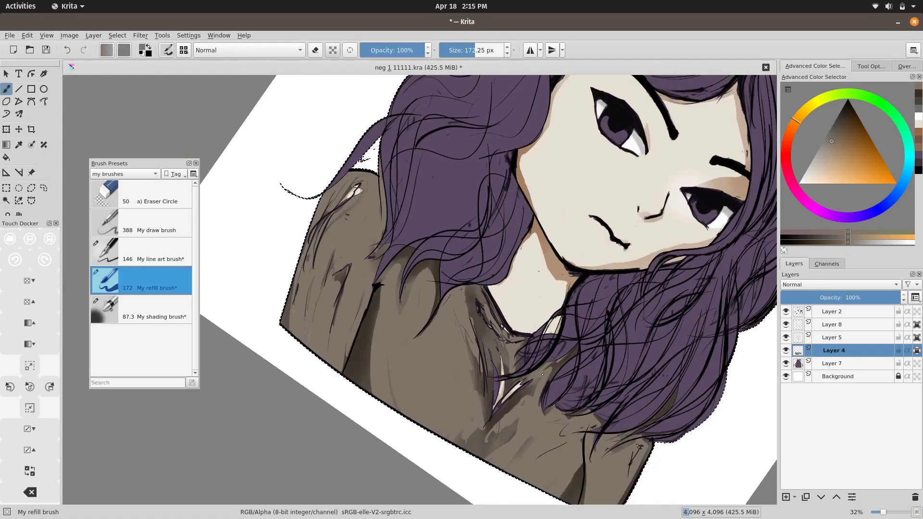
# Save the portrait with Ctrl+S and fit the whole page in view.
pyautogui.hotkey('ctrl', 's')
pyautogui.click(29, 408)
pyautogui.scroll(3, 477, 414)
pyautogui.scroll(-2, 477, 413)
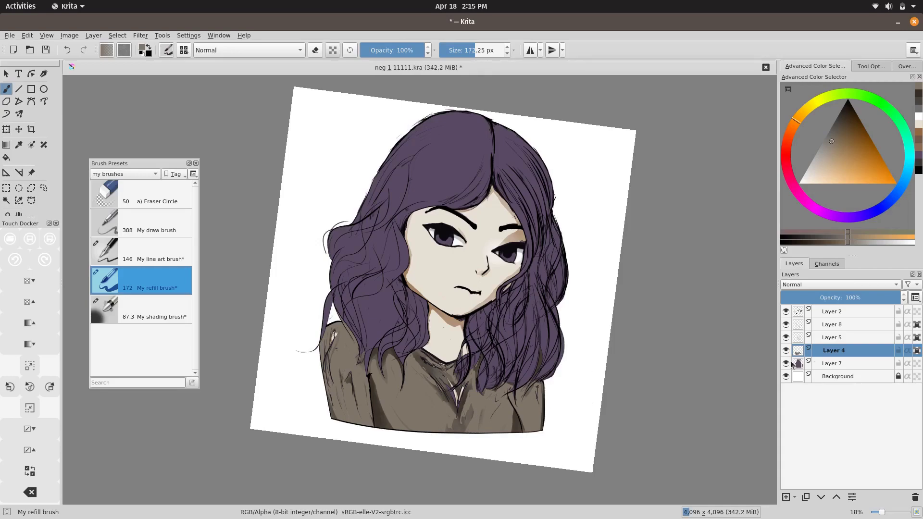
pyautogui.click(792, 363)
# Lighten the lower irises of both eyes in purple, using the shading brush at about 27 px.
pyautogui.click(154, 309)
pyautogui.click(830, 157)
pyautogui.press('1')
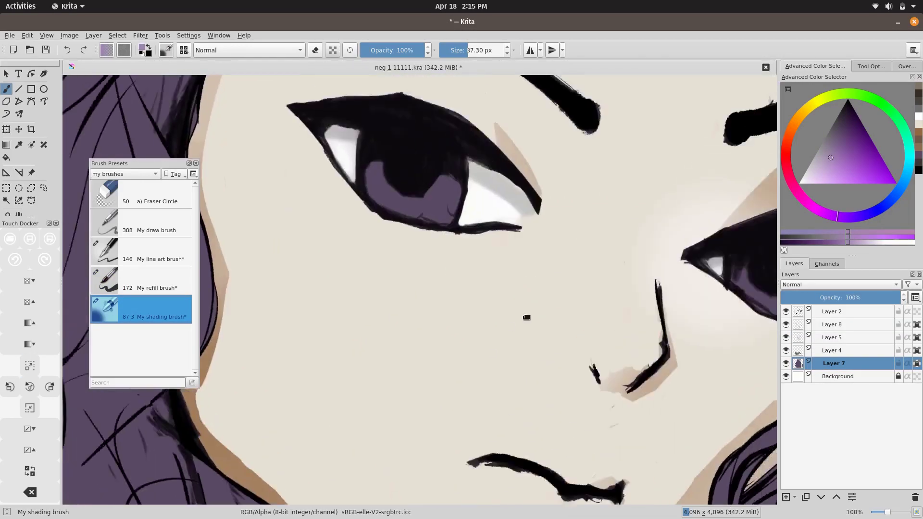
pyautogui.moveTo(526, 317); pyautogui.dragTo(378, 361)
pyautogui.moveTo(651, 343); pyautogui.dragTo(608, 343)
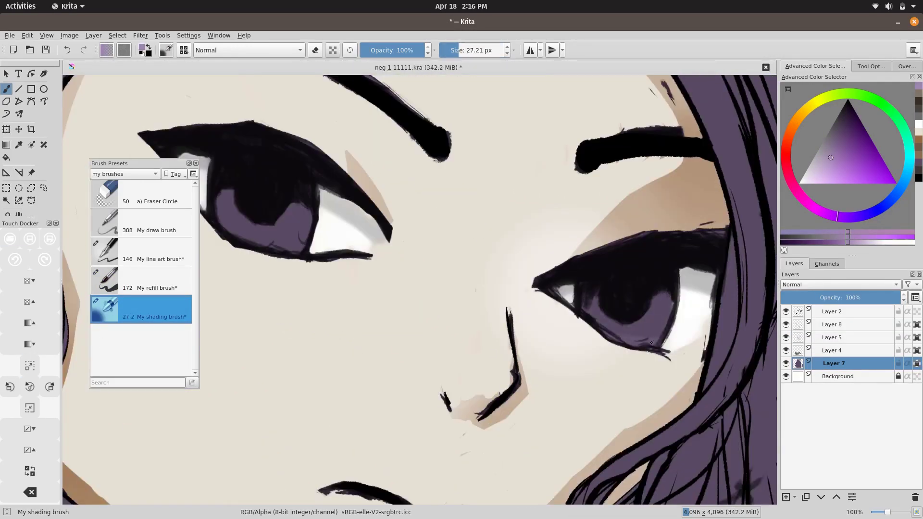
pyautogui.moveTo(576, 308); pyautogui.dragTo(646, 315)
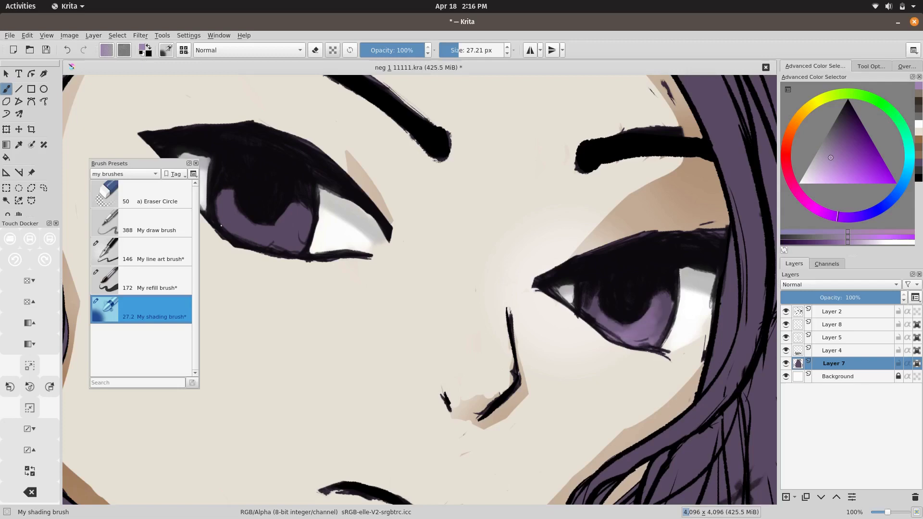
pyautogui.moveTo(221, 226); pyautogui.dragTo(303, 246)
pyautogui.moveTo(678, 336)
pyautogui.mouseDown()
pyautogui.moveTo(641, 387)
pyautogui.moveTo(601, 351)
pyautogui.mouseUp()
pyautogui.moveTo(319, 247); pyautogui.dragTo(228, 283)
# Darken both irises with a dark purple, using a brush of about 67 px.
pyautogui.click(846, 112)
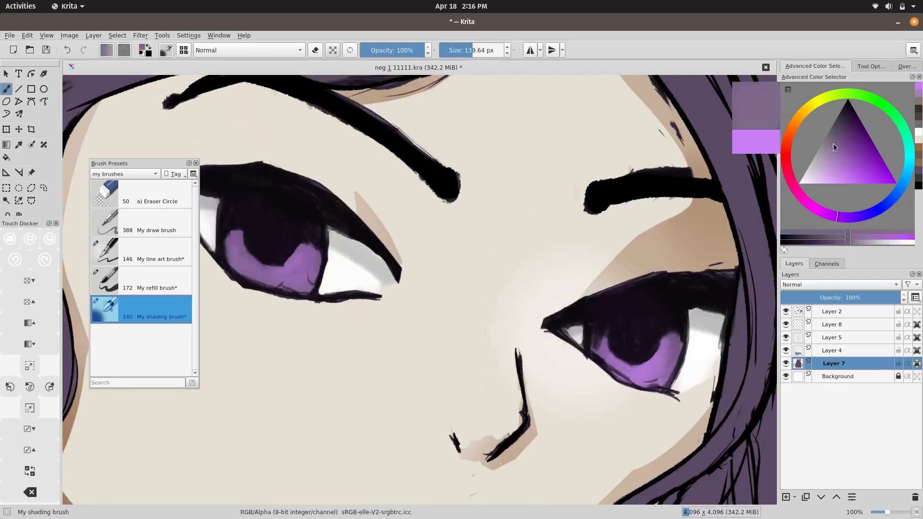
pyautogui.moveTo(472, 50); pyautogui.dragTo(465, 50)
pyautogui.moveTo(666, 387)
pyautogui.mouseDown()
pyautogui.moveTo(671, 336)
pyautogui.moveTo(599, 354)
pyautogui.moveTo(656, 344)
pyautogui.mouseUp()
pyautogui.moveTo(315, 285); pyautogui.dragTo(300, 250)
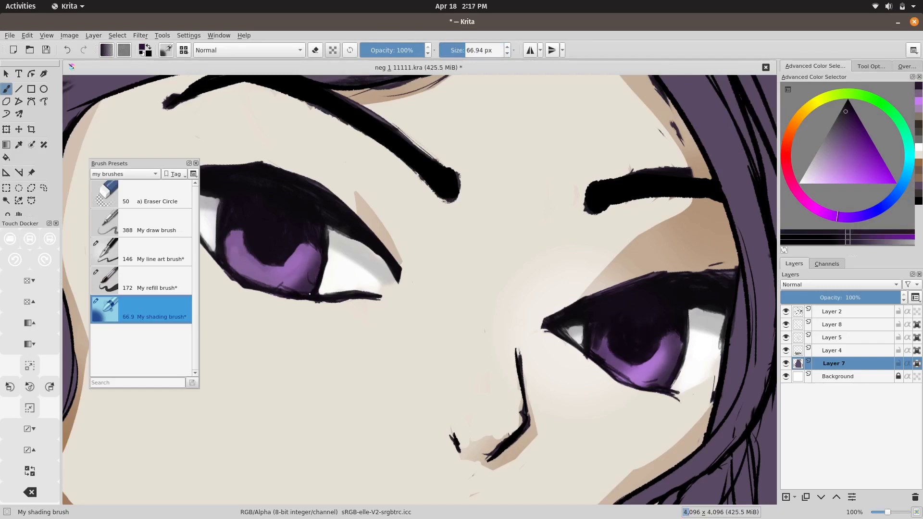
pyautogui.moveTo(229, 231); pyautogui.dragTo(260, 278)
pyautogui.click(902, 312)
# Shade the right and left irises dark purple, enlarging the brush to about 56 px for the upper left.
pyautogui.click(853, 115)
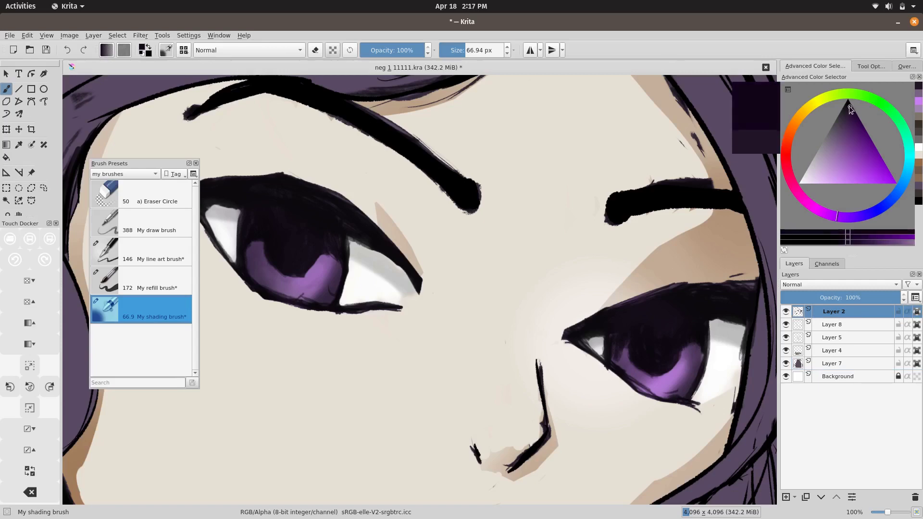
pyautogui.moveTo(308, 238); pyautogui.dragTo(346, 250)
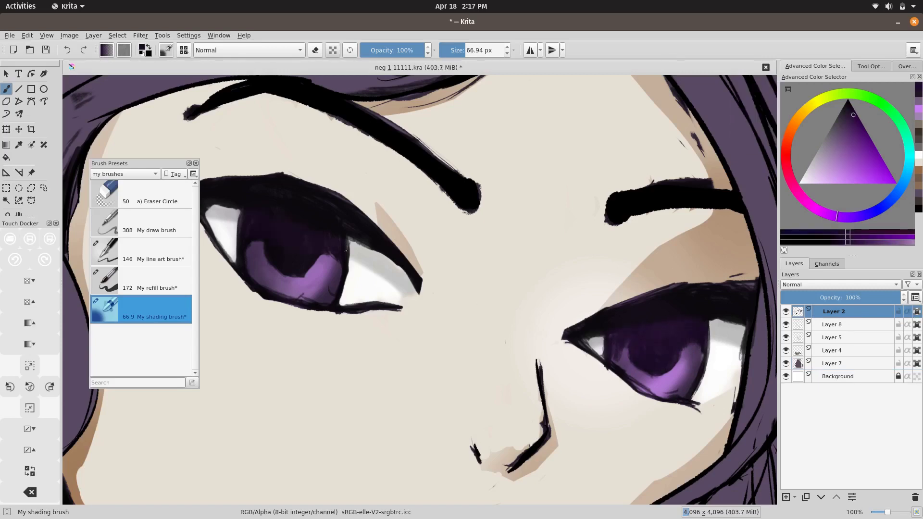
pyautogui.keyDown('ctrl'); pyautogui.click(315, 278); pyautogui.keyUp('ctrl')
pyautogui.press('[')
pyautogui.press('[')
pyautogui.press('[')
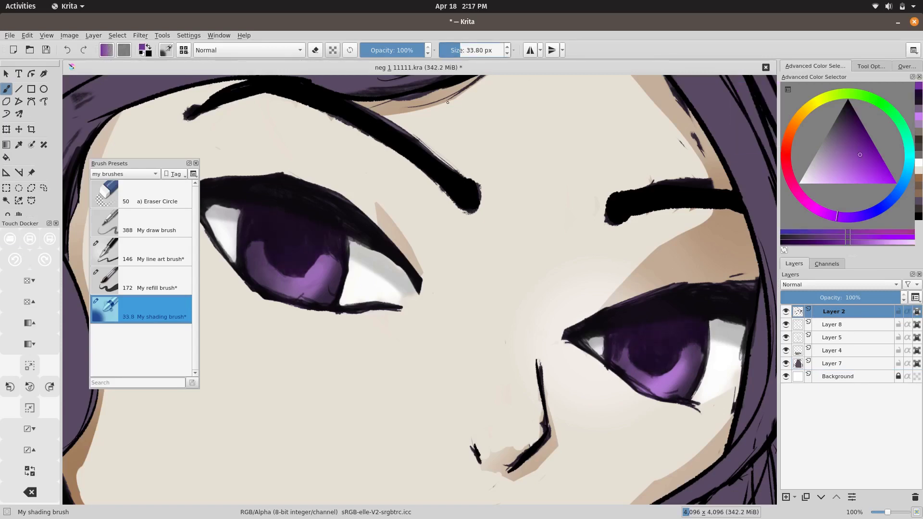
pyautogui.moveTo(300, 274)
pyautogui.mouseDown()
pyautogui.moveTo(671, 325)
pyautogui.moveTo(596, 359)
pyautogui.mouseUp()
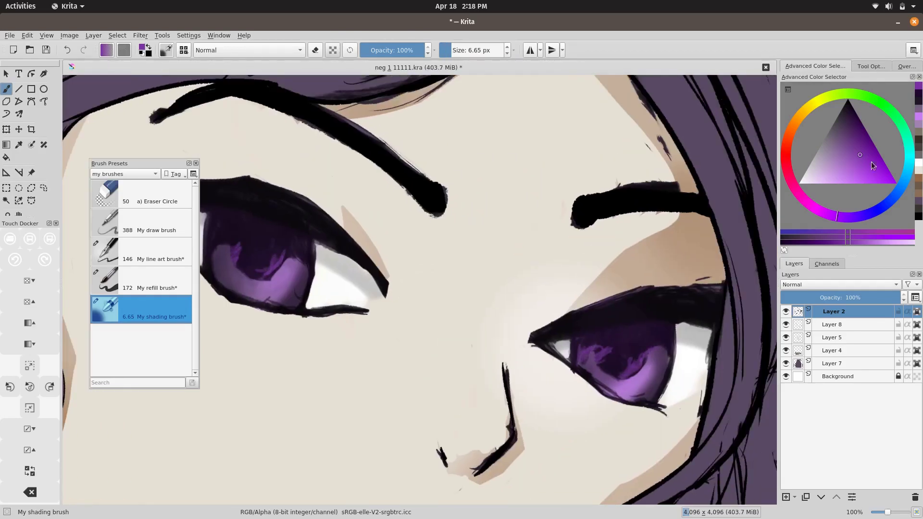
pyautogui.press('d')
pyautogui.press(']')
pyautogui.press(']')
pyautogui.press(']')
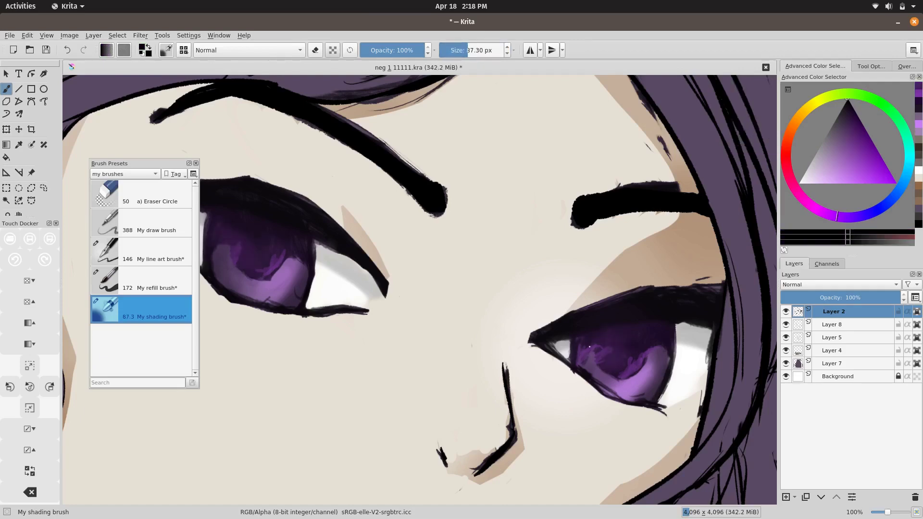
pyautogui.moveTo(590, 347); pyautogui.dragTo(631, 361)
pyautogui.moveTo(250, 273); pyautogui.dragTo(286, 242)
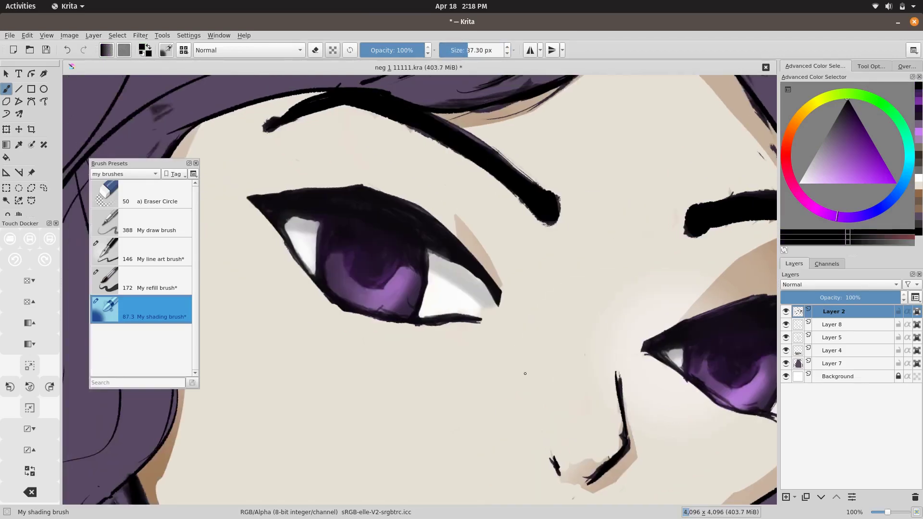
pyautogui.click(465, 52)
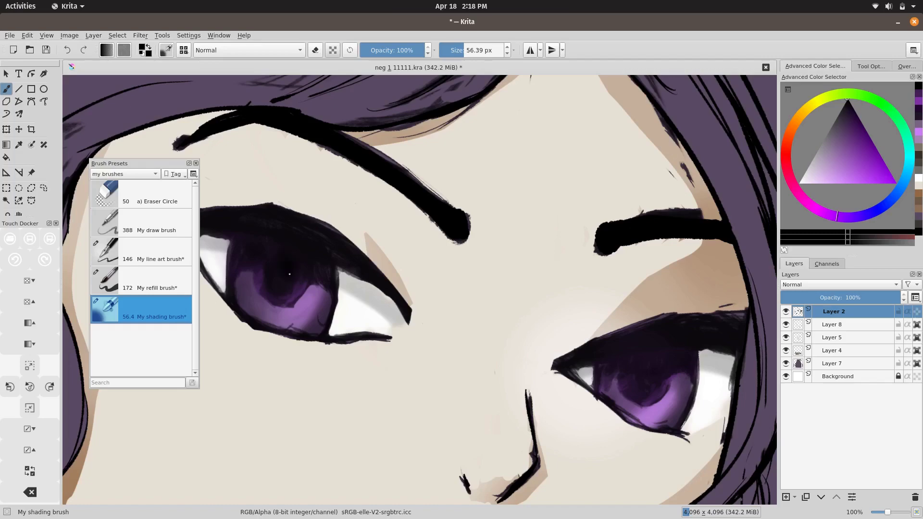
pyautogui.moveTo(289, 274); pyautogui.dragTo(322, 272)
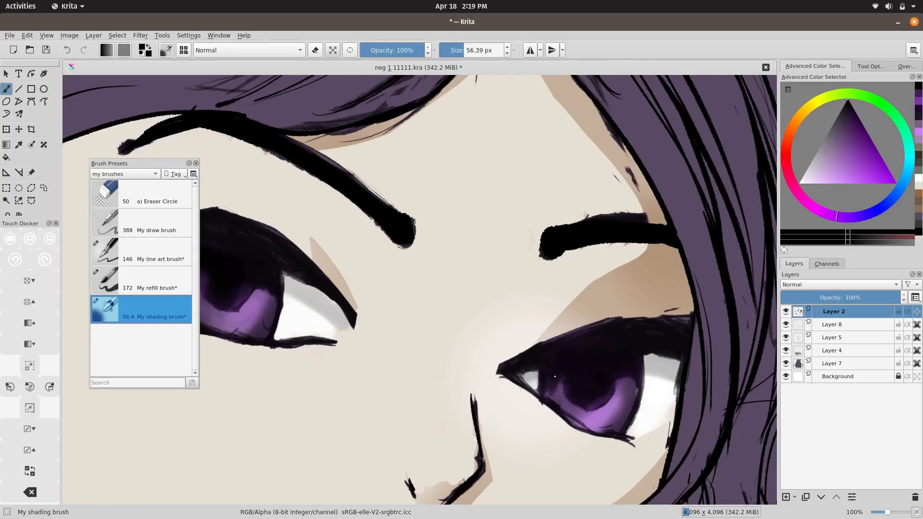
# Dab light catchlights into the irises using a brush of about 9 px.
pyautogui.scroll(-3, 647, 347)
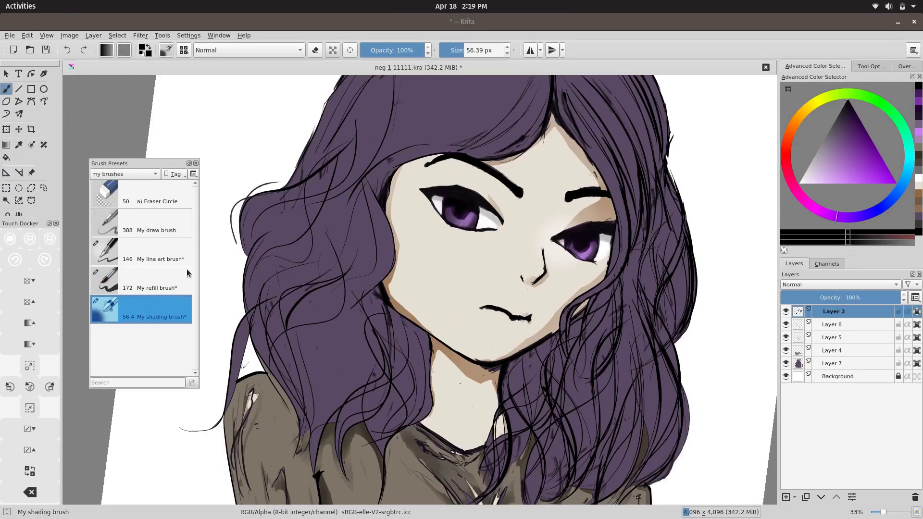
pyautogui.scroll(3, 491, 175)
pyautogui.click(457, 50)
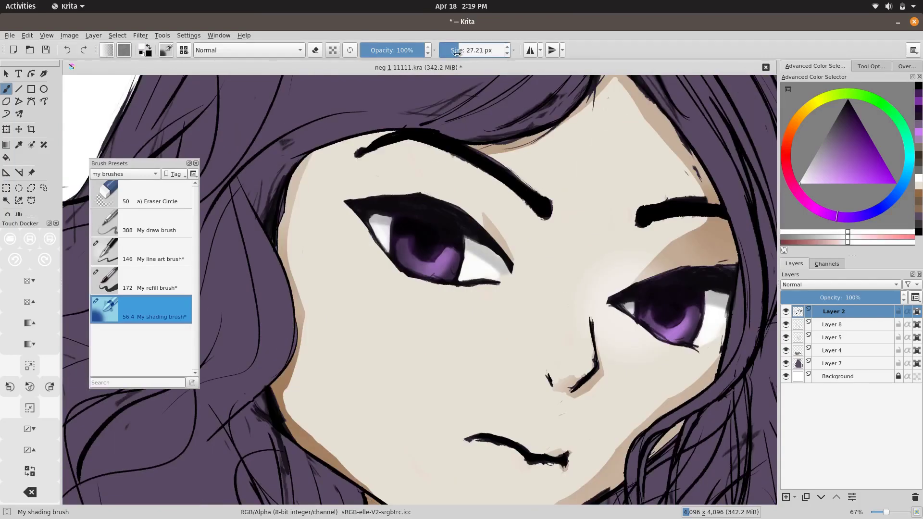
pyautogui.click(407, 236)
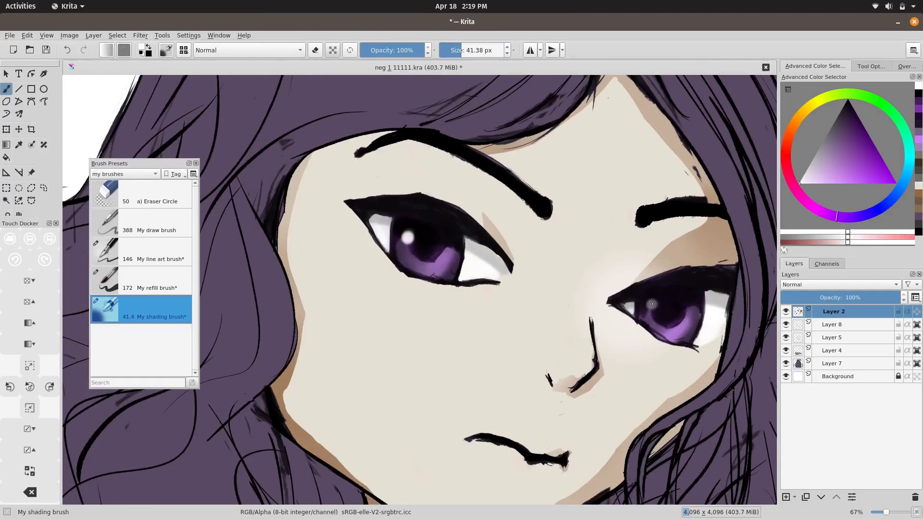
pyautogui.moveTo(687, 293); pyautogui.dragTo(411, 231)
pyautogui.hscroll(5, 550, 326)
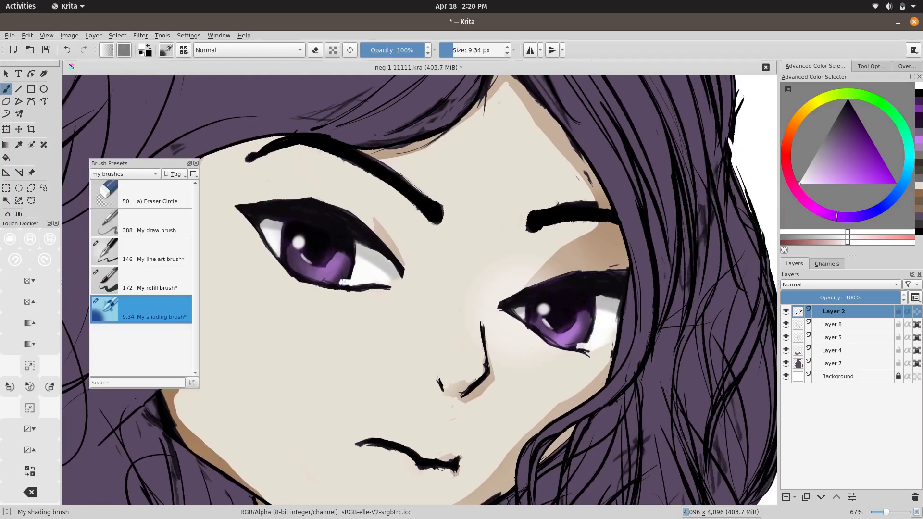
pyautogui.scroll(-2, 343, 281)
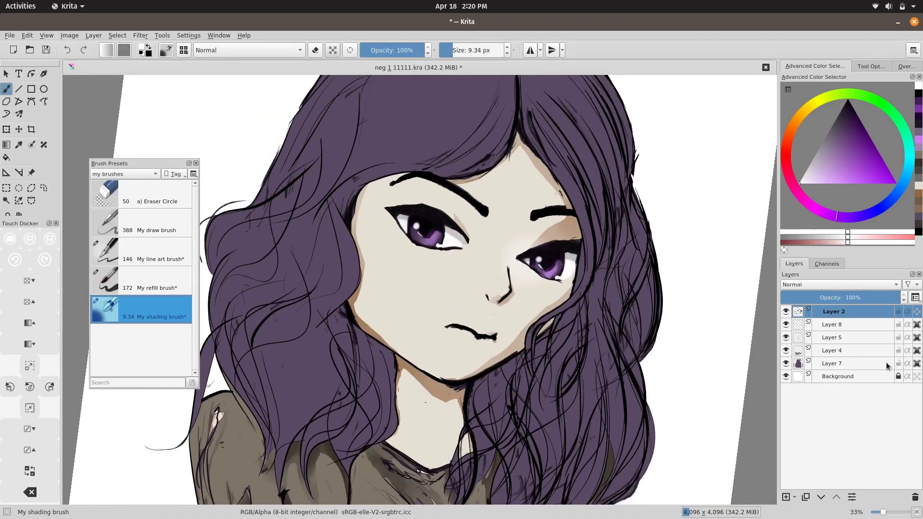
# On Layer 7, repaint the hair mid purple with a large brush of about 400 px.
pyautogui.click(871, 362)
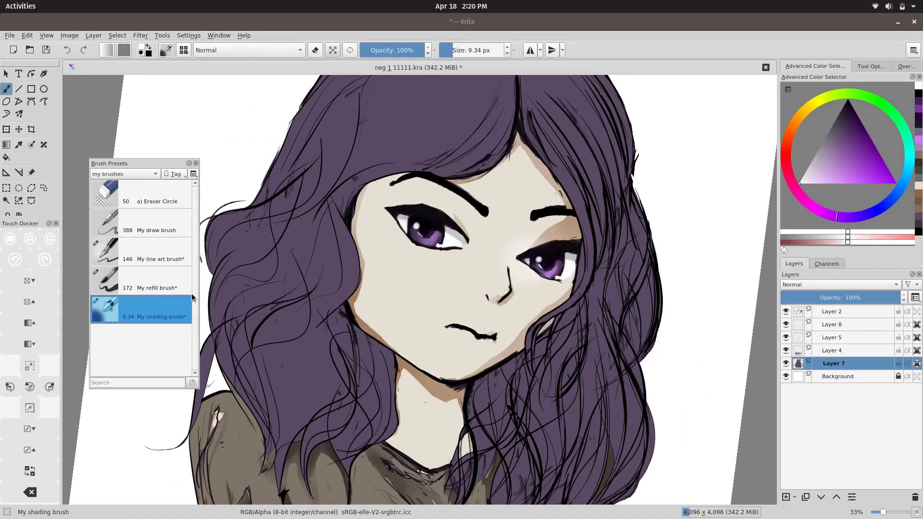
pyautogui.click(852, 127)
pyautogui.scroll(-2, 540, 316)
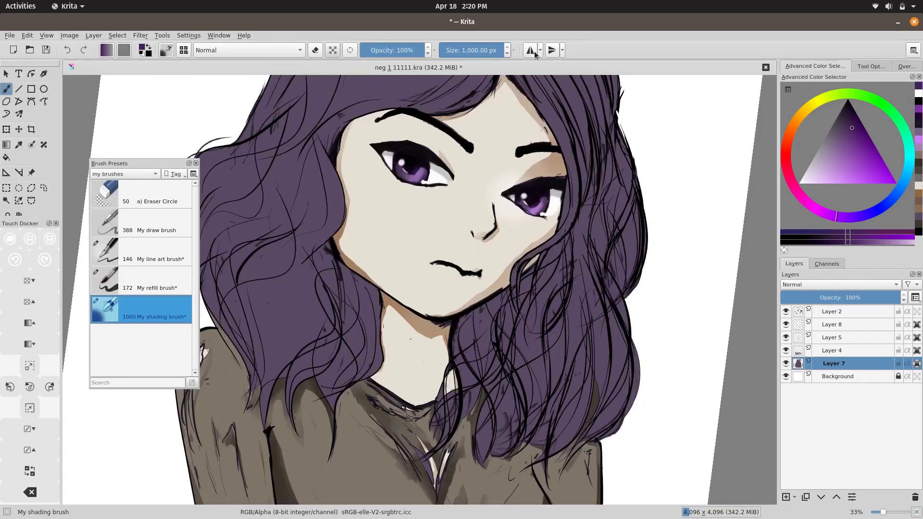
pyautogui.moveTo(540, 316); pyautogui.dragTo(656, 211)
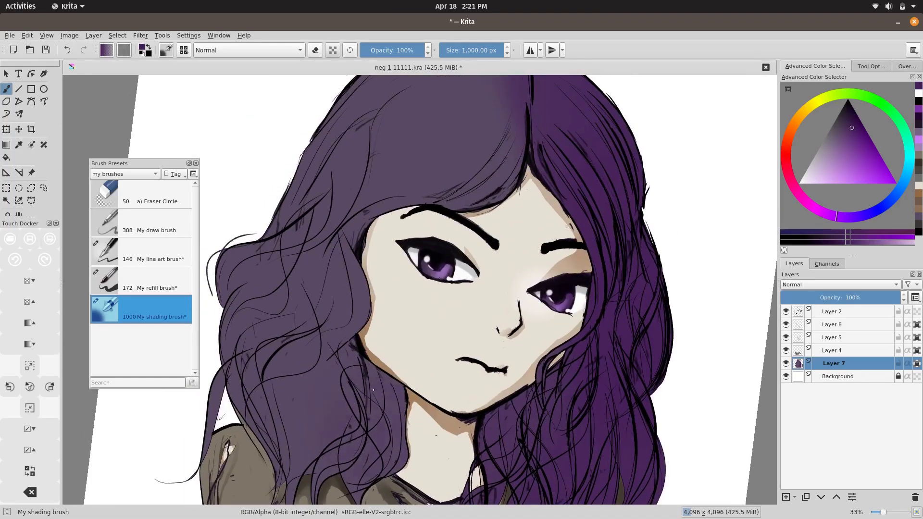
pyautogui.moveTo(351, 471)
pyautogui.mouseDown()
pyautogui.moveTo(385, 408)
pyautogui.moveTo(336, 216)
pyautogui.mouseUp()
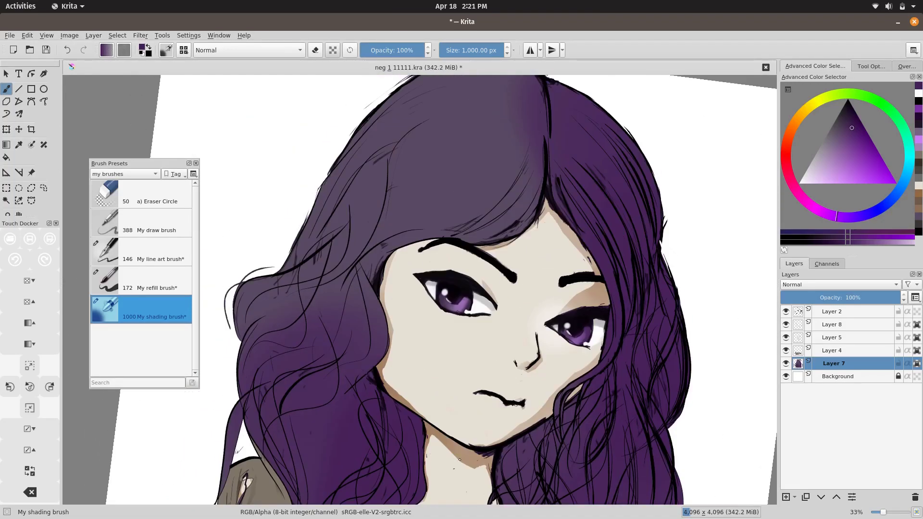
pyautogui.moveTo(433, 145); pyautogui.dragTo(599, 229)
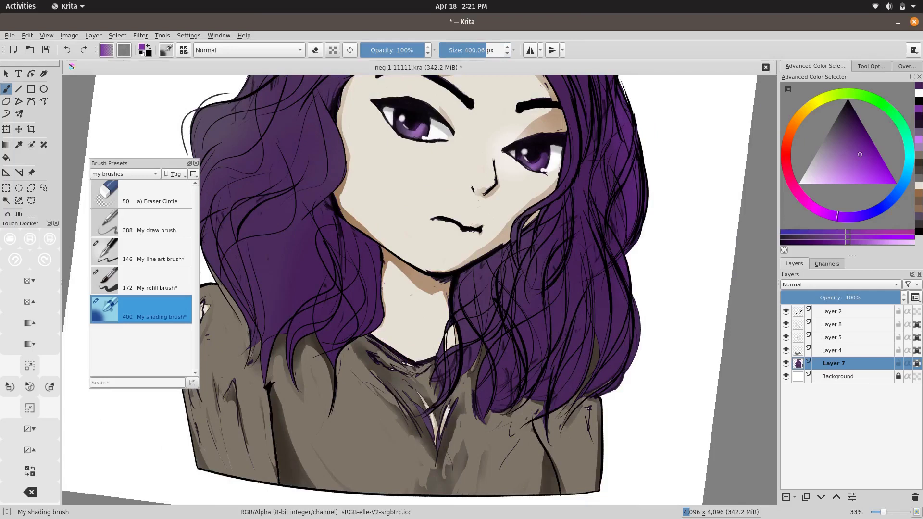
pyautogui.moveTo(615, 384)
pyautogui.mouseDown()
pyautogui.moveTo(589, 179)
pyautogui.moveTo(474, 281)
pyautogui.mouseUp()
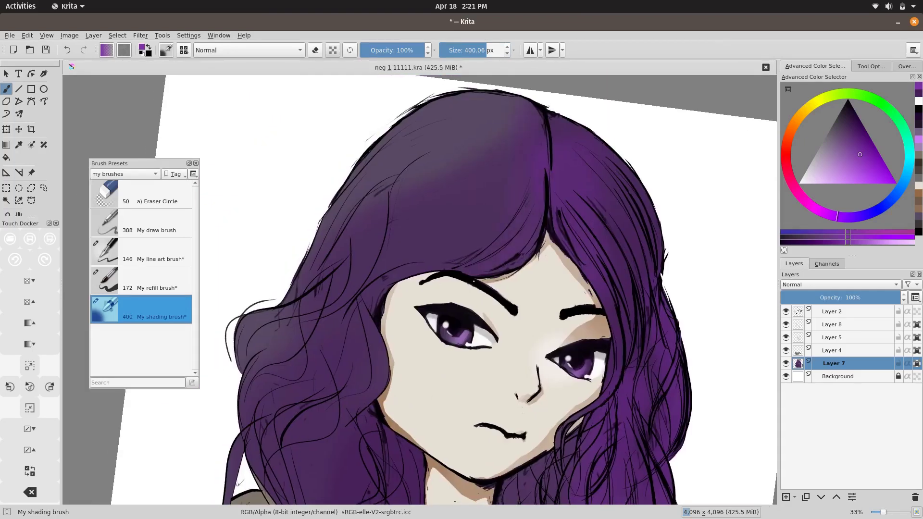
pyautogui.moveTo(494, 140); pyautogui.dragTo(617, 387)
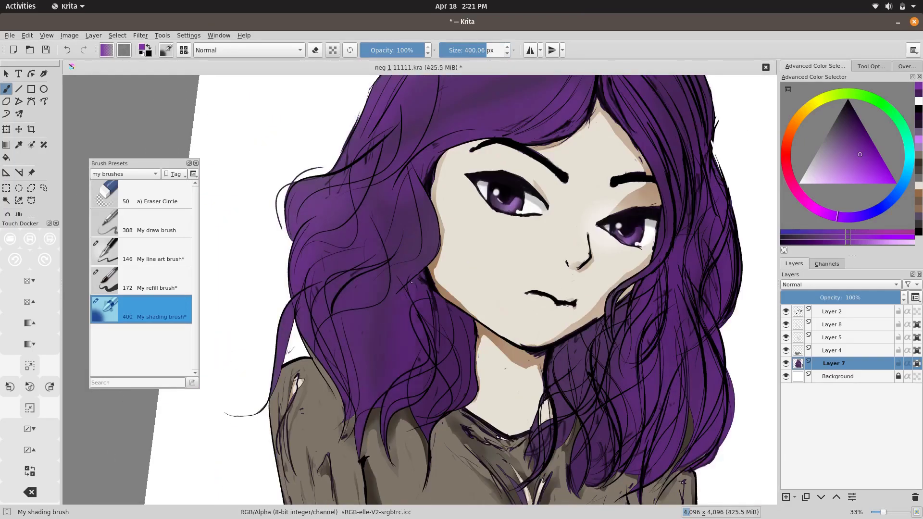
# Add darker purple shading strokes over the lower and right-side hair.
pyautogui.click(918, 91)
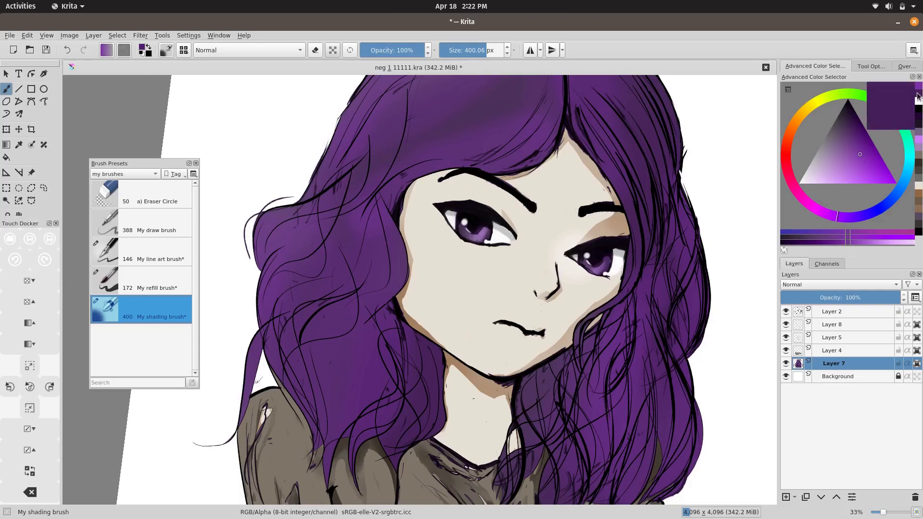
pyautogui.moveTo(596, 346); pyautogui.dragTo(634, 456)
pyautogui.moveTo(608, 346); pyautogui.dragTo(580, 268)
pyautogui.moveTo(519, 351)
pyautogui.mouseDown()
pyautogui.moveTo(596, 418)
pyautogui.moveTo(631, 303)
pyautogui.mouseUp()
pyautogui.moveTo(668, 399); pyautogui.dragTo(644, 105)
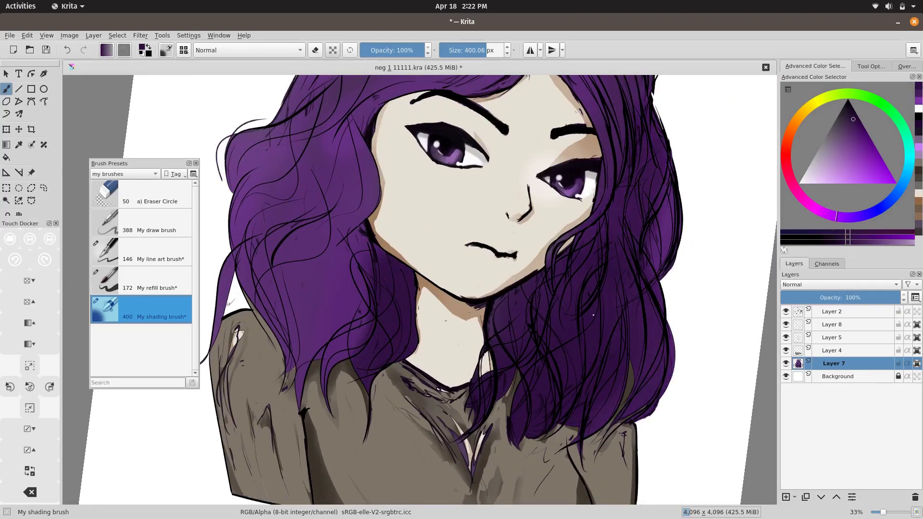
pyautogui.moveTo(577, 144); pyautogui.dragTo(577, 308)
pyautogui.moveTo(597, 135); pyautogui.dragTo(573, 245)
pyautogui.moveTo(568, 110); pyautogui.dragTo(562, 356)
pyautogui.moveTo(577, 308); pyautogui.dragTo(539, 245)
# Paint light purple strokes across the hair with a smaller brush.
pyautogui.click(917, 112)
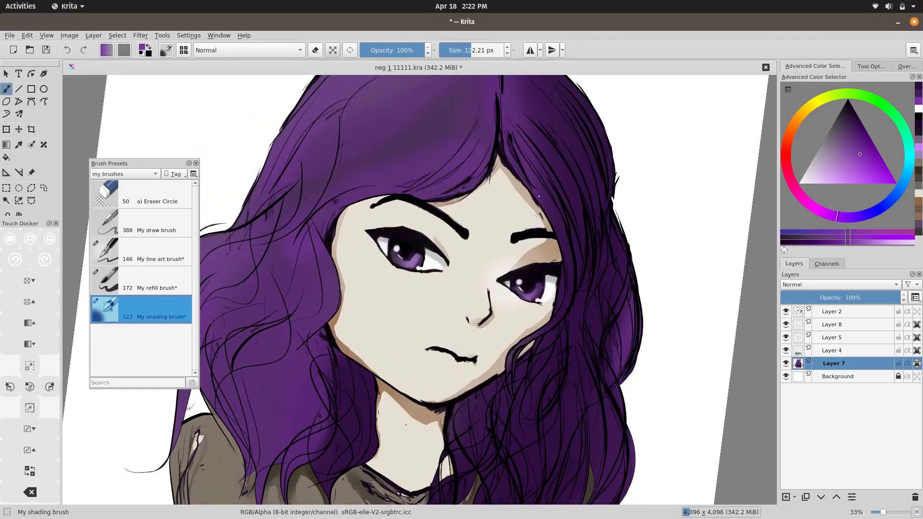
pyautogui.moveTo(548, 178)
pyautogui.mouseDown()
pyautogui.moveTo(509, 399)
pyautogui.moveTo(534, 338)
pyautogui.mouseUp()
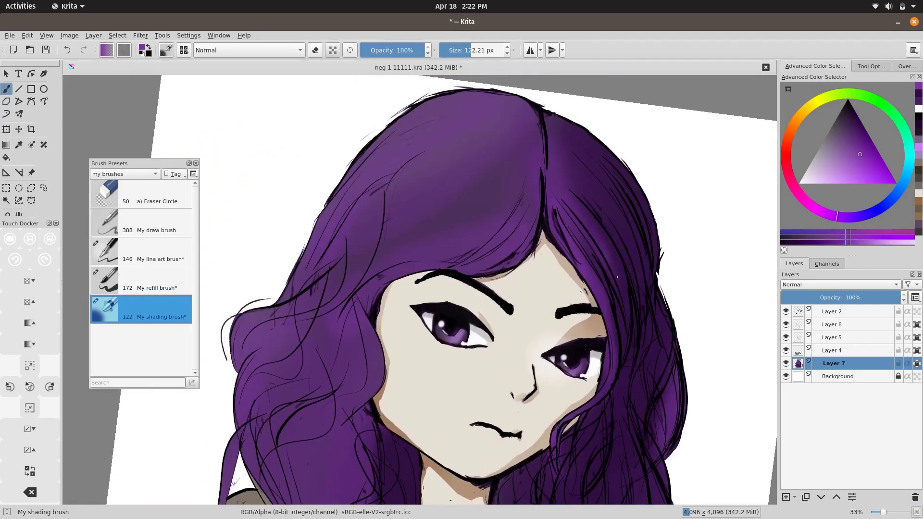
pyautogui.moveTo(338, 311); pyautogui.dragTo(471, 336)
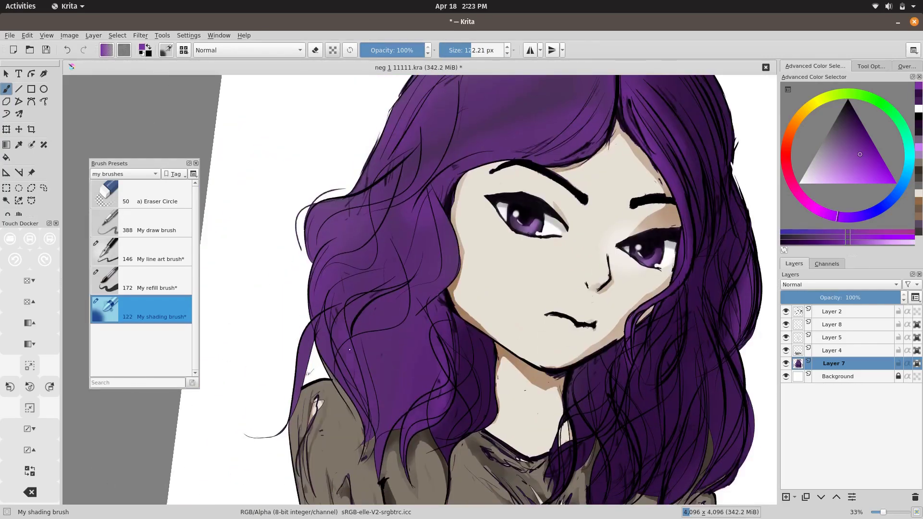
# Pick a new purple shade for the hair in the Advanced Color Selector.
pyautogui.scroll(5, 412, 155)
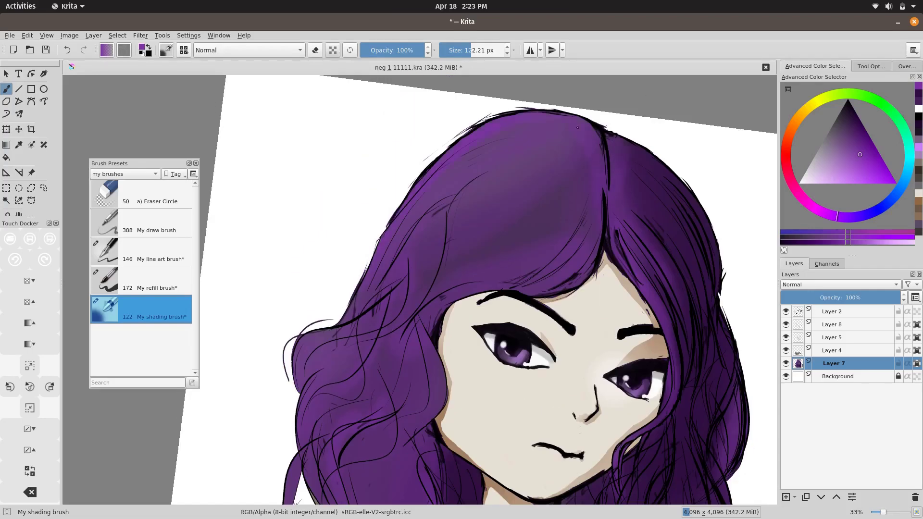
pyautogui.scroll(-1, 410, 435)
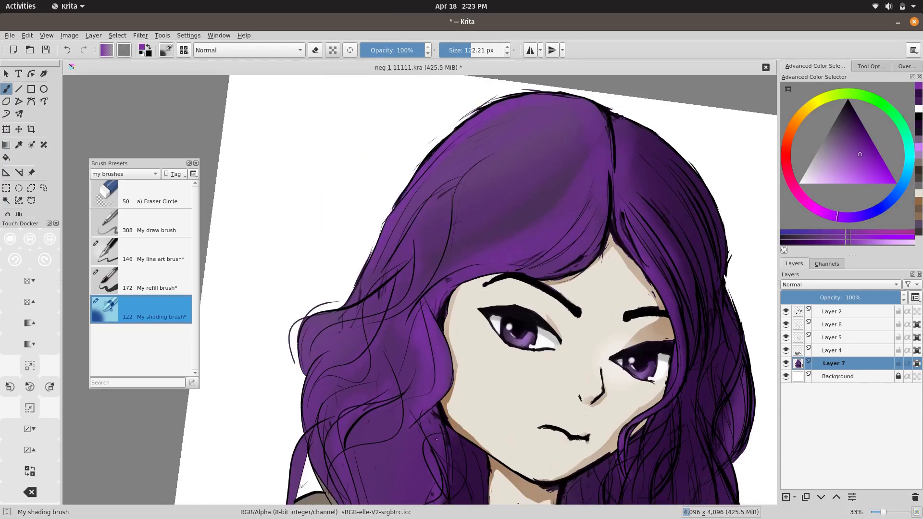
pyautogui.scroll(-1, 433, 427)
pyautogui.scroll(-1, 545, 417)
pyautogui.scroll(2, 544, 417)
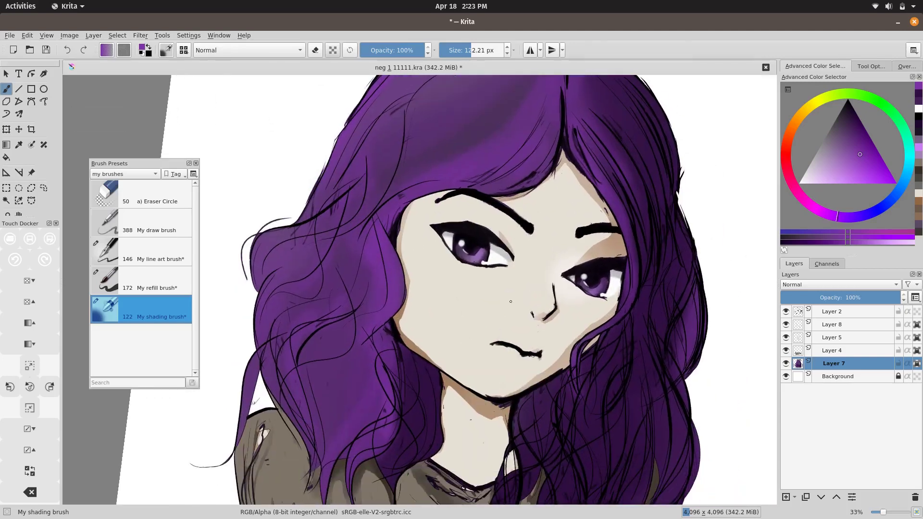
pyautogui.scroll(1, 526, 243)
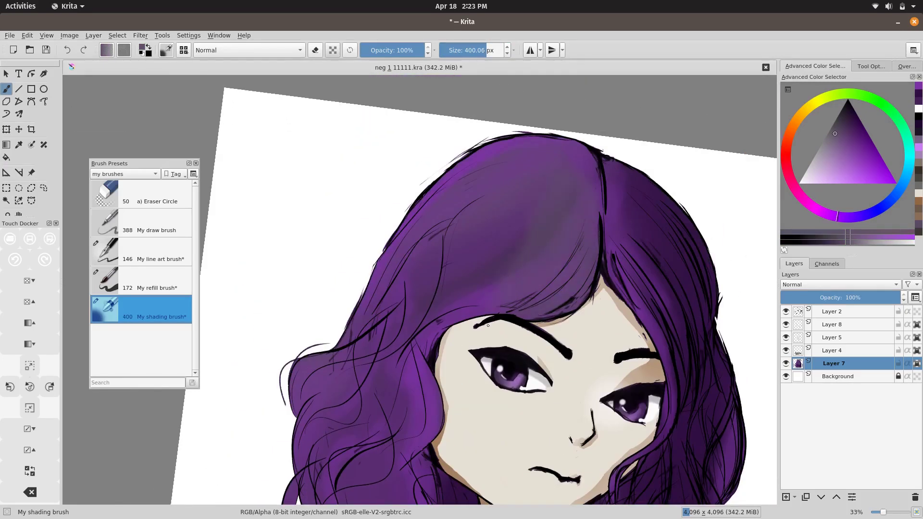
pyautogui.scroll(-6, 630, 211)
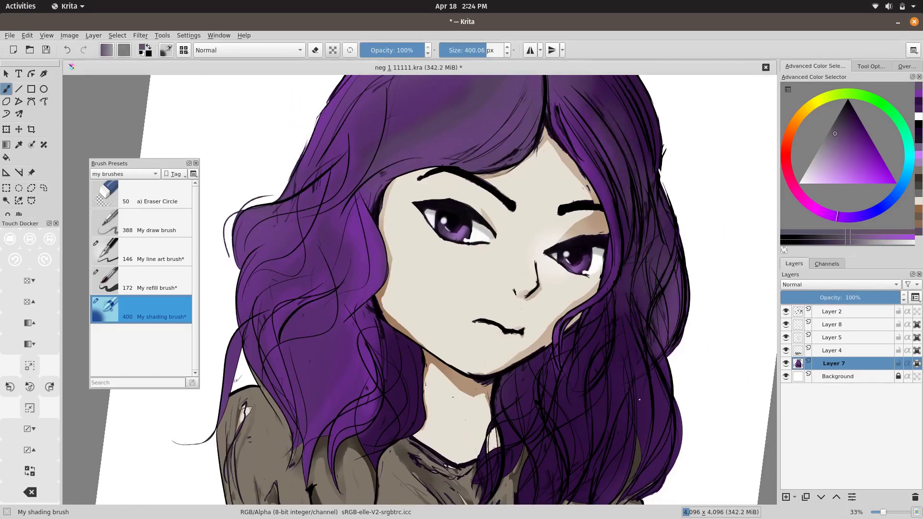
pyautogui.scroll(-3, 639, 399)
pyautogui.scroll(1, 529, 366)
pyautogui.hscroll(-2, 528, 365)
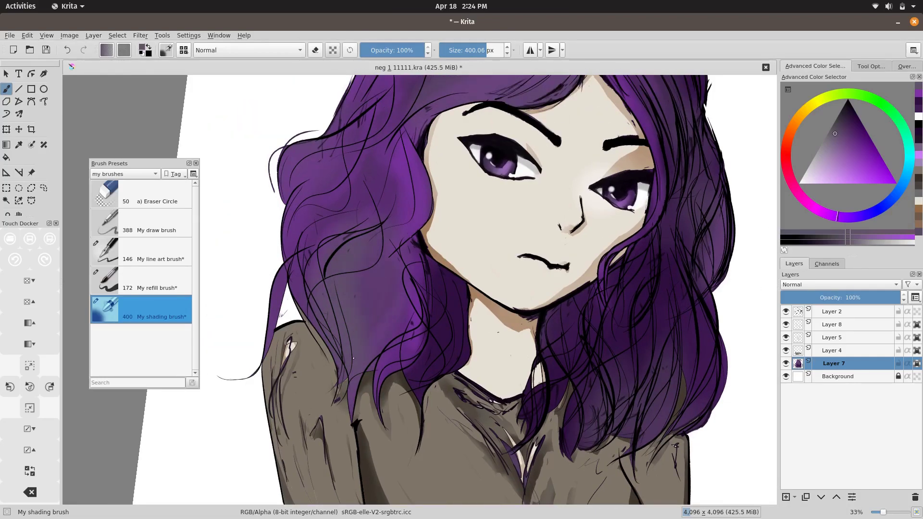
pyautogui.scroll(6, 353, 358)
pyautogui.scroll(-2, 326, 360)
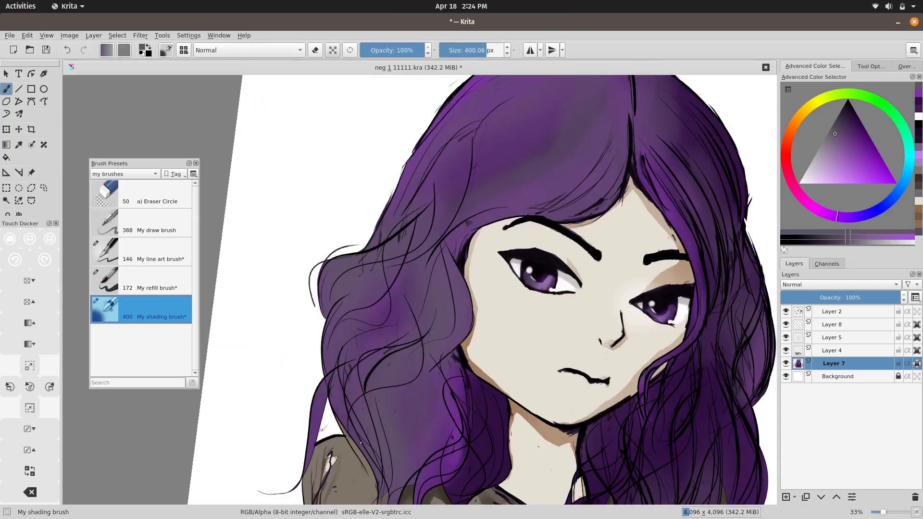
pyautogui.scroll(4, 511, 237)
pyautogui.hscroll(-1, 512, 237)
pyautogui.scroll(-5, 427, 315)
pyautogui.hscroll(2, 587, 220)
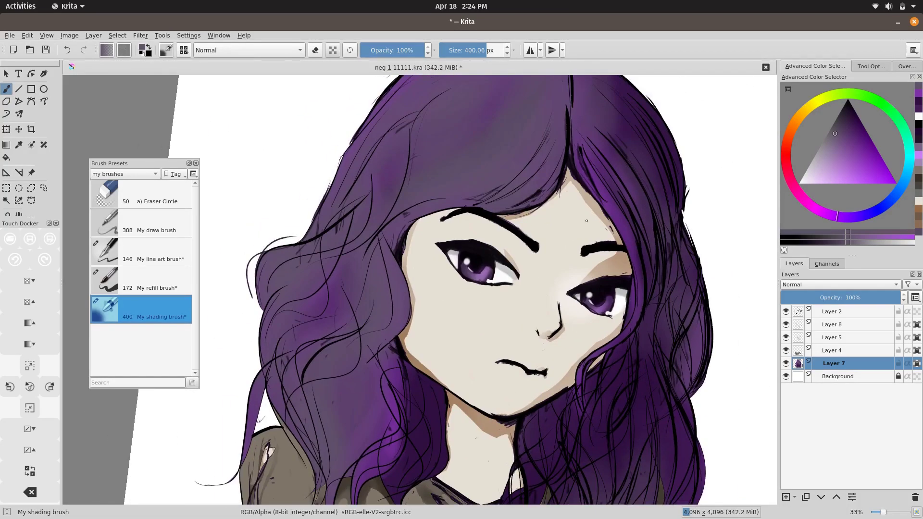
pyautogui.scroll(-2, 616, 388)
pyautogui.scroll(-1, 358, 386)
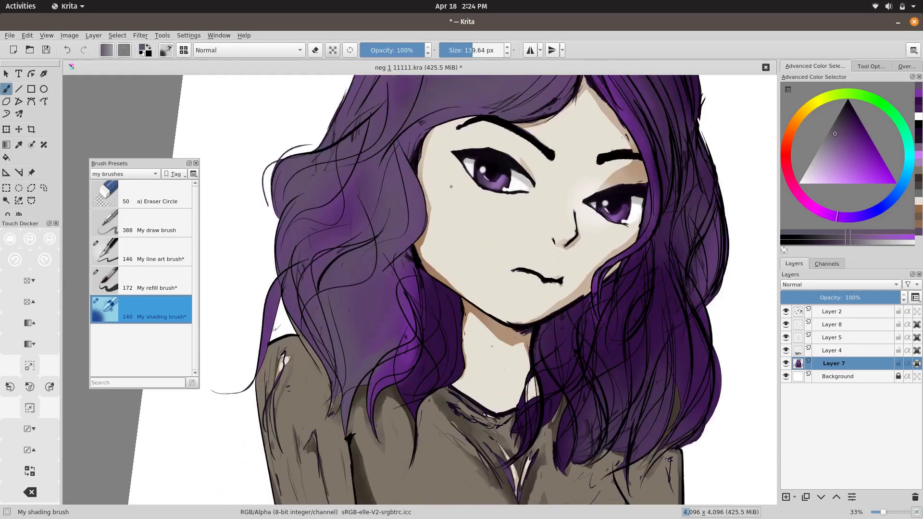
pyautogui.click(845, 132)
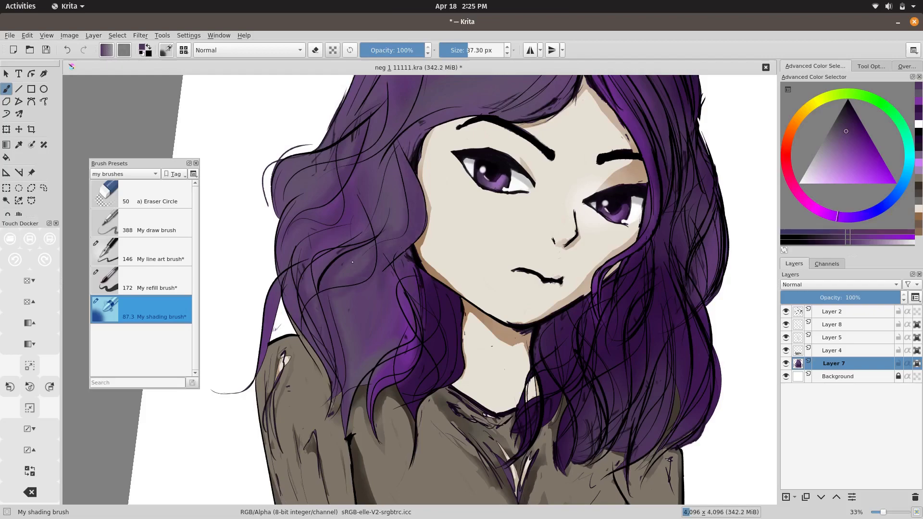
# Switch to a darker purple for shading the hair.
pyautogui.scroll(4, 352, 262)
pyautogui.hscroll(-1, 311, 316)
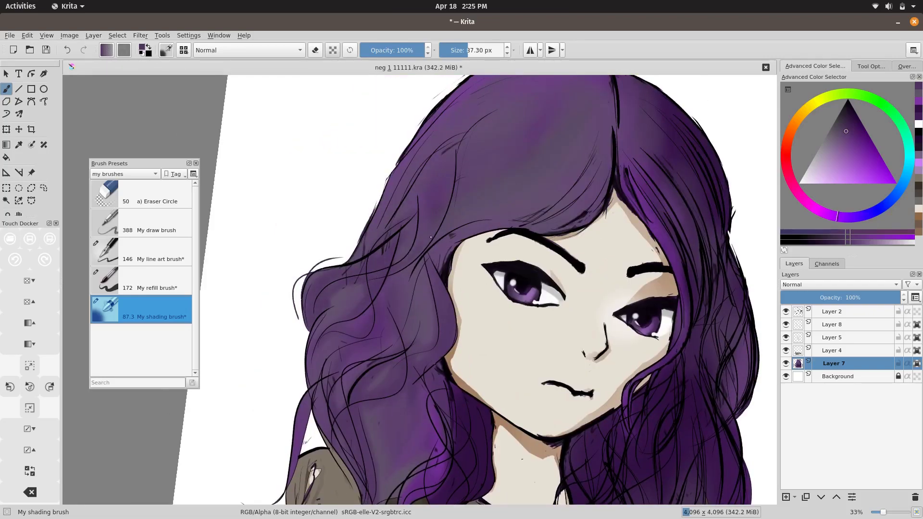
pyautogui.scroll(2, 449, 213)
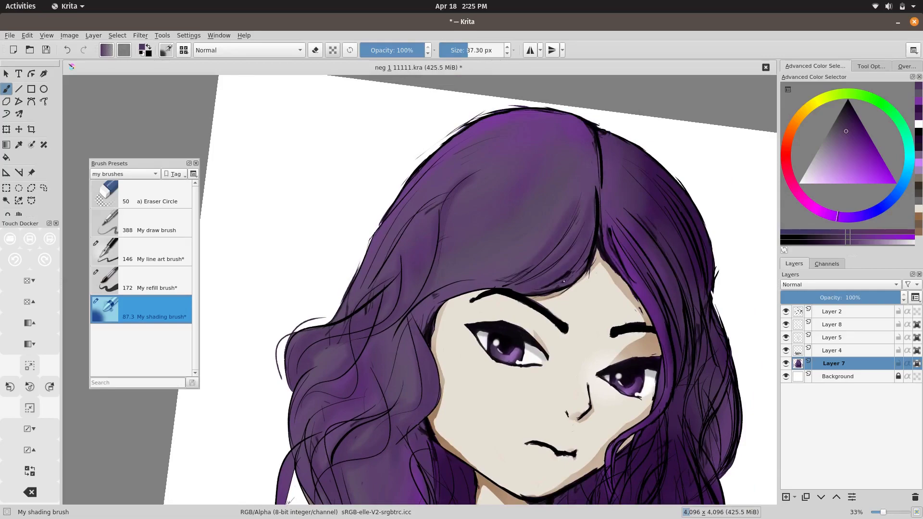
pyautogui.hscroll(4, 422, 311)
pyautogui.scroll(3, 413, 308)
pyautogui.scroll(-5, 399, 303)
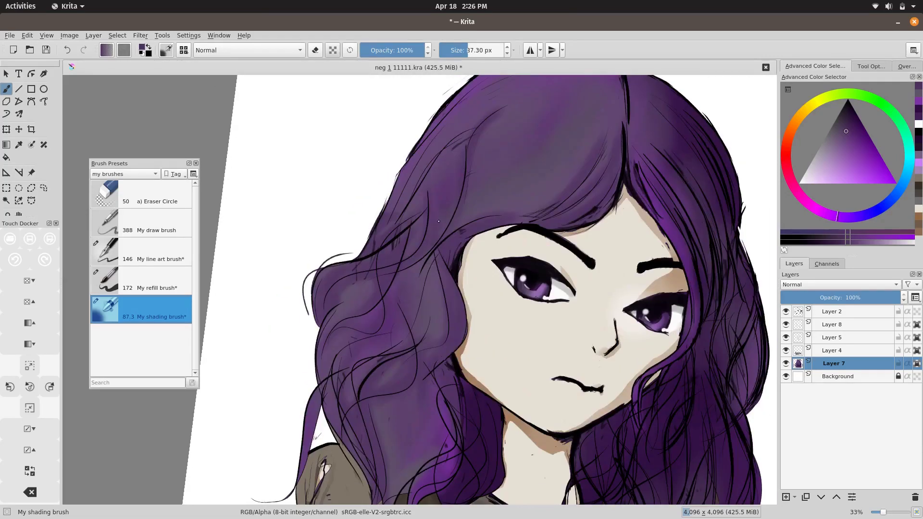
pyautogui.hscroll(-4, 382, 299)
pyautogui.scroll(-3, 433, 303)
pyautogui.hscroll(2, 481, 305)
pyautogui.scroll(2, 313, 281)
pyautogui.hscroll(4, 490, 375)
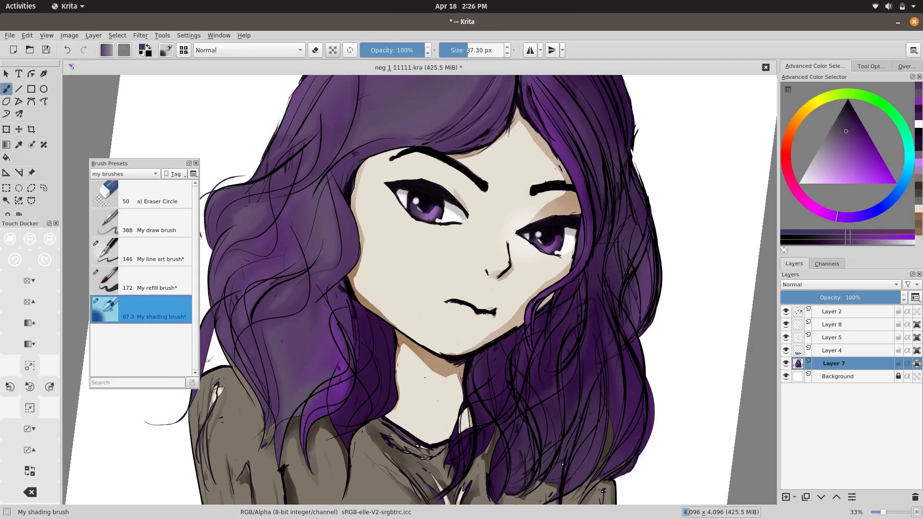
pyautogui.scroll(5, 634, 252)
pyautogui.scroll(-3, 584, 220)
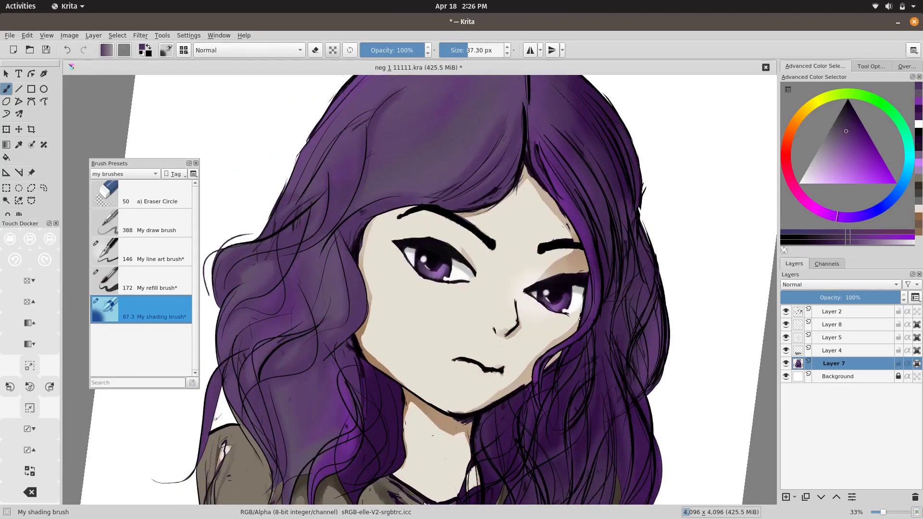
pyautogui.hscroll(-3, 660, 344)
pyautogui.click(855, 120)
pyautogui.scroll(-4, 405, 288)
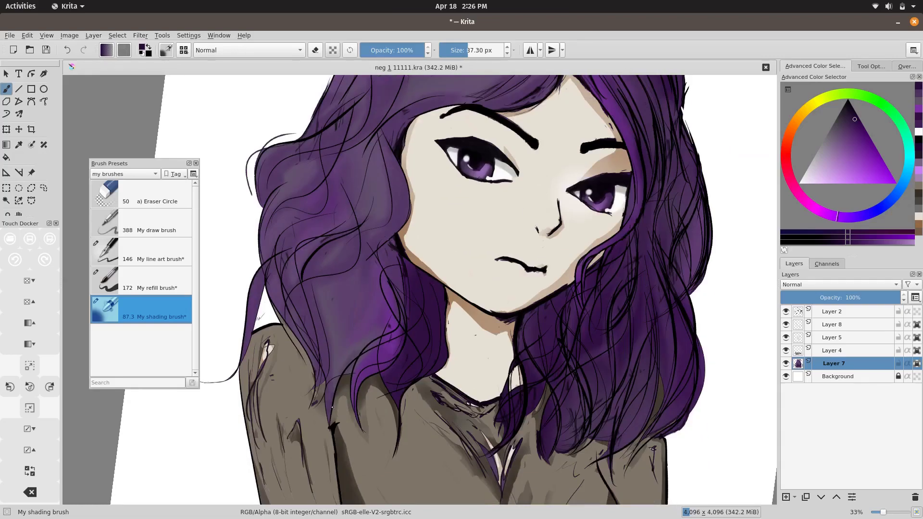
# Paint dark purple shading along the face edge and the left side of the hair.
pyautogui.moveTo(395, 236); pyautogui.dragTo(396, 129)
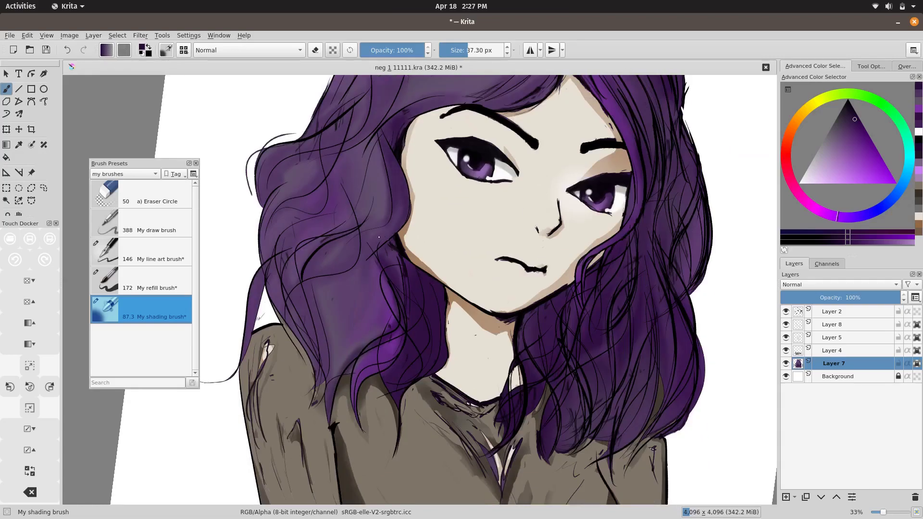
pyautogui.moveTo(328, 294); pyautogui.dragTo(309, 397)
pyautogui.moveTo(349, 259); pyautogui.dragTo(367, 255)
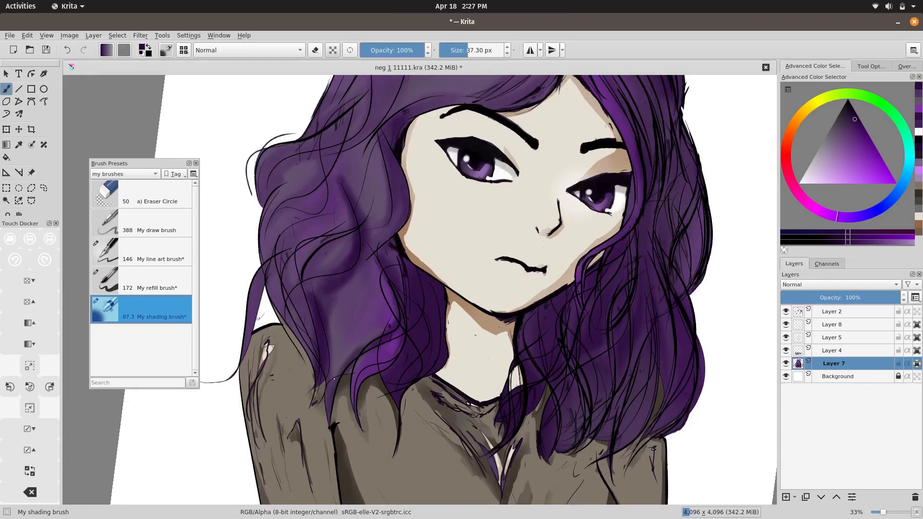
pyautogui.moveTo(334, 379); pyautogui.dragTo(385, 221)
pyautogui.moveTo(365, 370); pyautogui.dragTo(379, 245)
pyautogui.moveTo(367, 144)
pyautogui.mouseDown()
pyautogui.moveTo(337, 250)
pyautogui.moveTo(301, 307)
pyautogui.mouseUp()
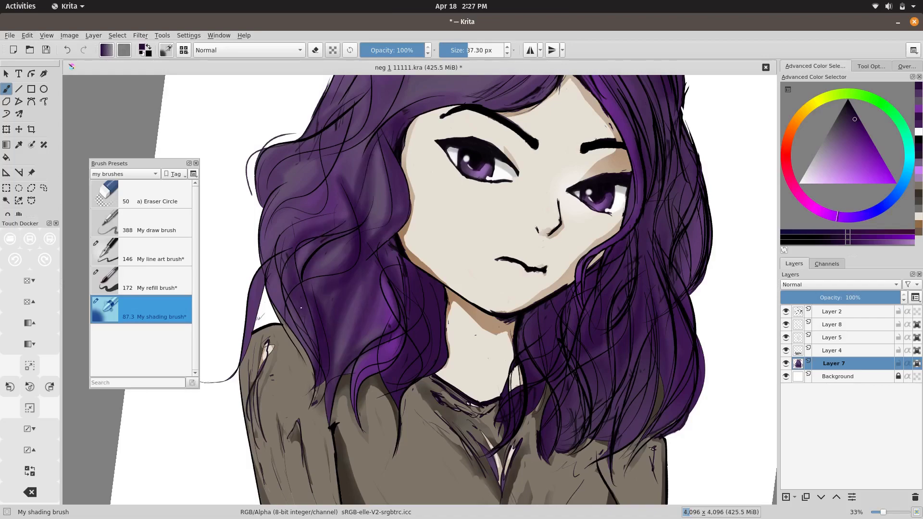
pyautogui.moveTo(356, 91); pyautogui.dragTo(288, 226)
pyautogui.moveTo(331, 149); pyautogui.dragTo(255, 341)
pyautogui.scroll(2, 366, 240)
pyautogui.moveTo(337, 356); pyautogui.dragTo(284, 404)
pyautogui.scroll(3, 559, 127)
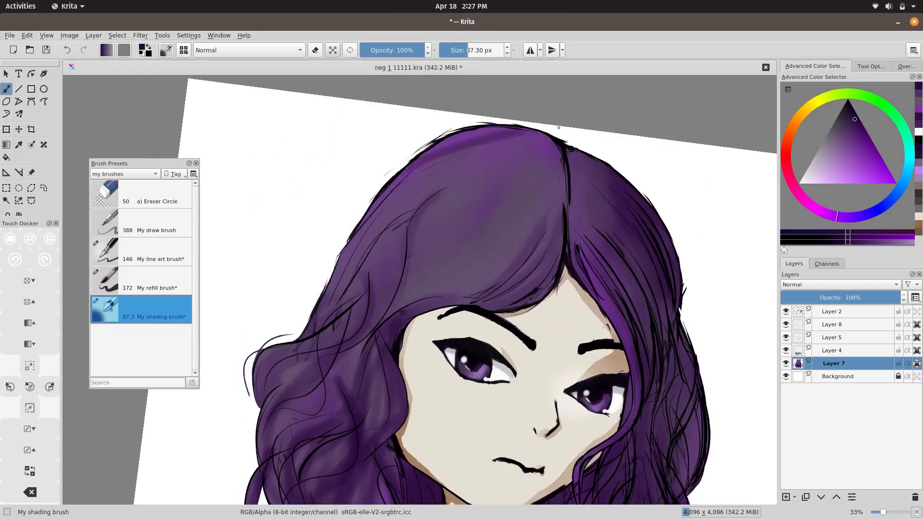
pyautogui.moveTo(548, 130); pyautogui.dragTo(327, 317)
# Undo a stray stroke, then darken the lower-left hair and the hair above the left eyebrow.
pyautogui.click(15, 259)
pyautogui.moveTo(394, 296); pyautogui.dragTo(322, 404)
pyautogui.moveTo(360, 346); pyautogui.dragTo(337, 384)
pyautogui.moveTo(427, 288)
pyautogui.mouseDown()
pyautogui.moveTo(389, 332)
pyautogui.moveTo(534, 262)
pyautogui.mouseUp()
pyautogui.moveTo(539, 241); pyautogui.dragTo(520, 300)
pyautogui.scroll(-3, 561, 273)
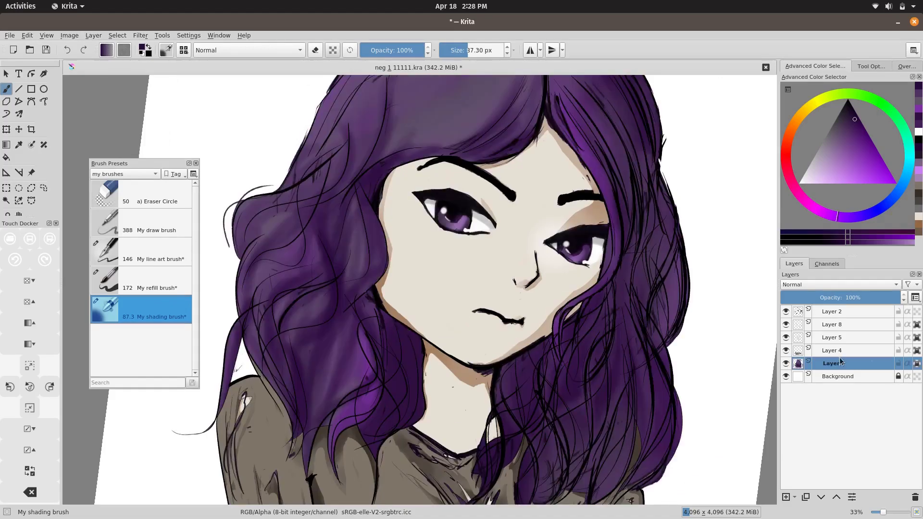
# Select k) Blender Smear from the All brush presets and enlarge it to about 218 px.
pyautogui.click(134, 177)
pyautogui.click(110, 80)
pyautogui.scroll(-10, 144, 269)
pyautogui.scroll(-5, 144, 279)
pyautogui.click(162, 299)
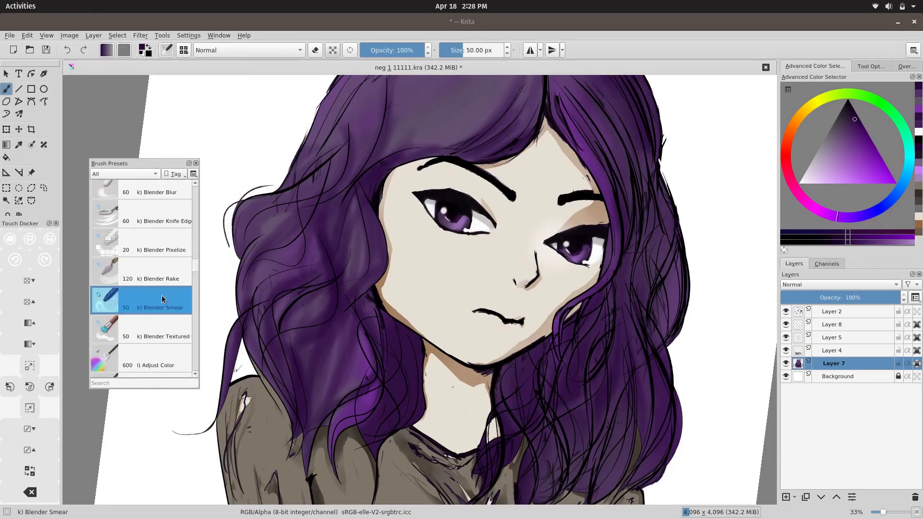
pyautogui.moveTo(481, 301); pyautogui.dragTo(500, 302)
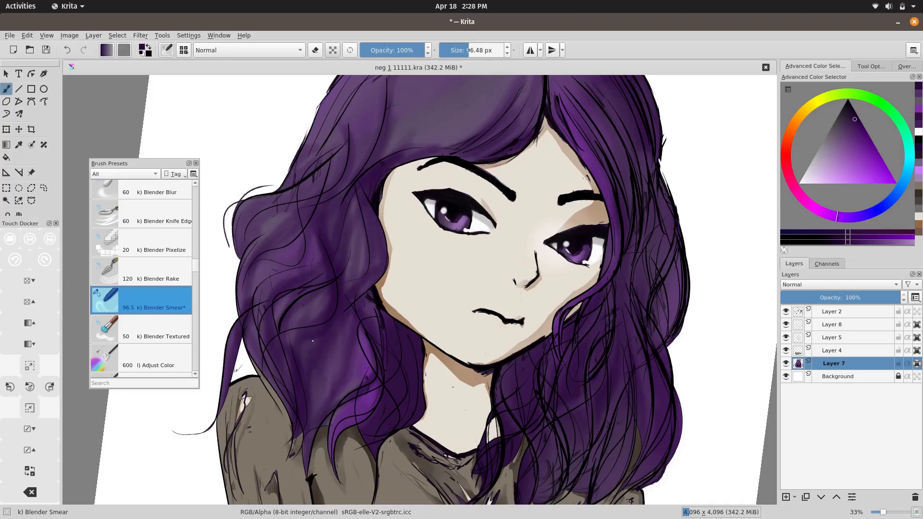
pyautogui.moveTo(313, 341); pyautogui.dragTo(331, 363)
# Smooth the purple hair shading above the eyebrow.
pyautogui.moveTo(356, 139); pyautogui.dragTo(346, 250)
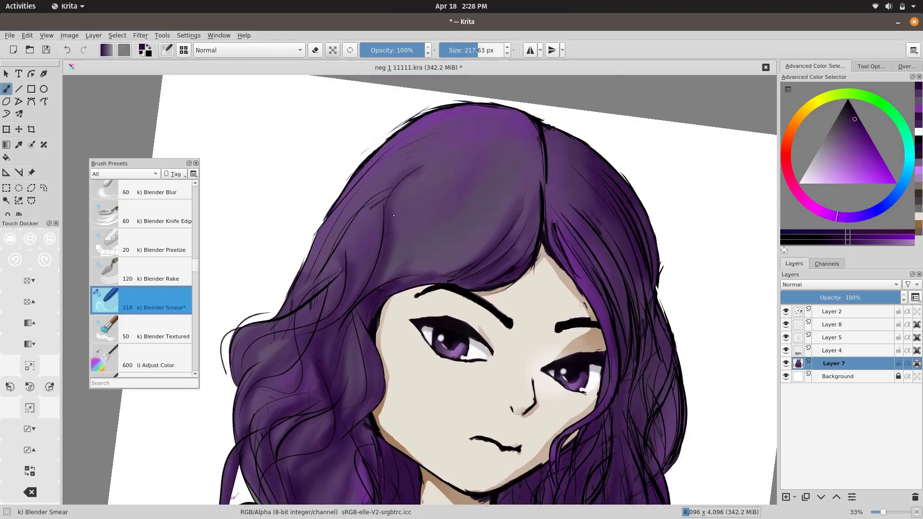
pyautogui.moveTo(270, 375); pyautogui.dragTo(326, 409)
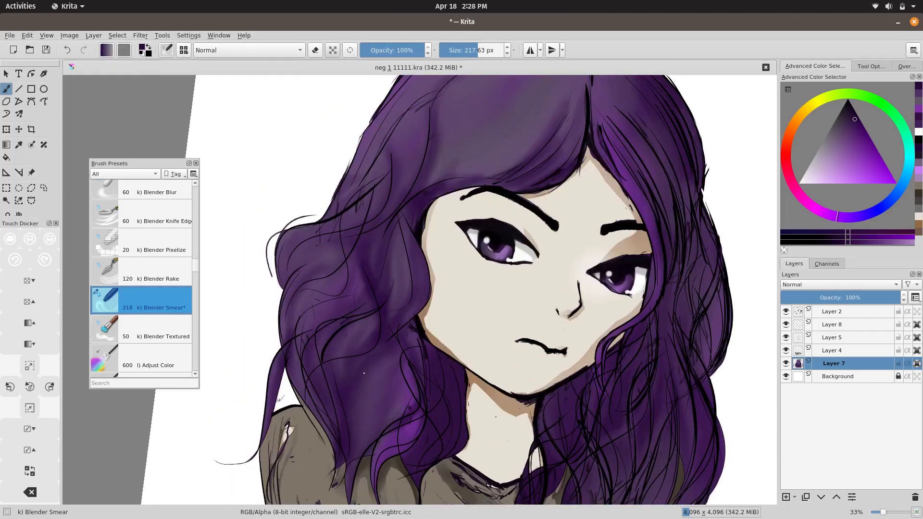
pyautogui.moveTo(392, 351); pyautogui.dragTo(320, 279)
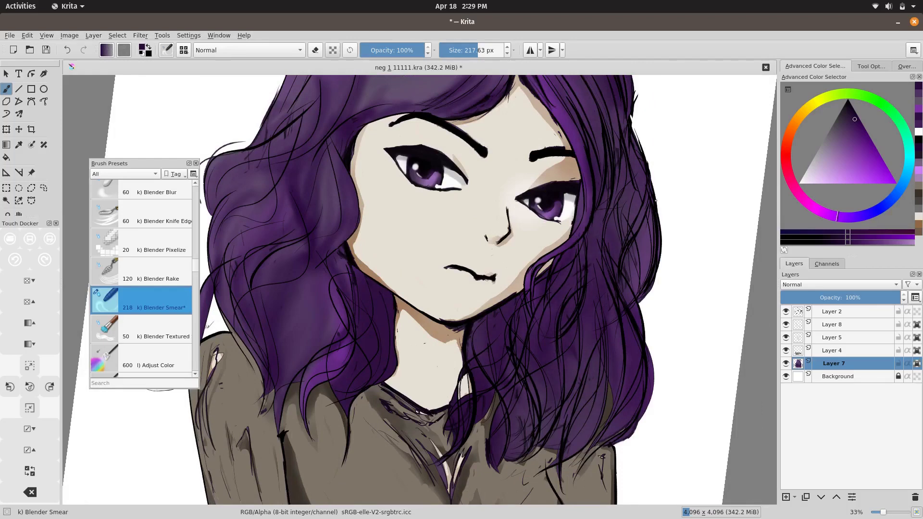
pyautogui.scroll(5, 587, 394)
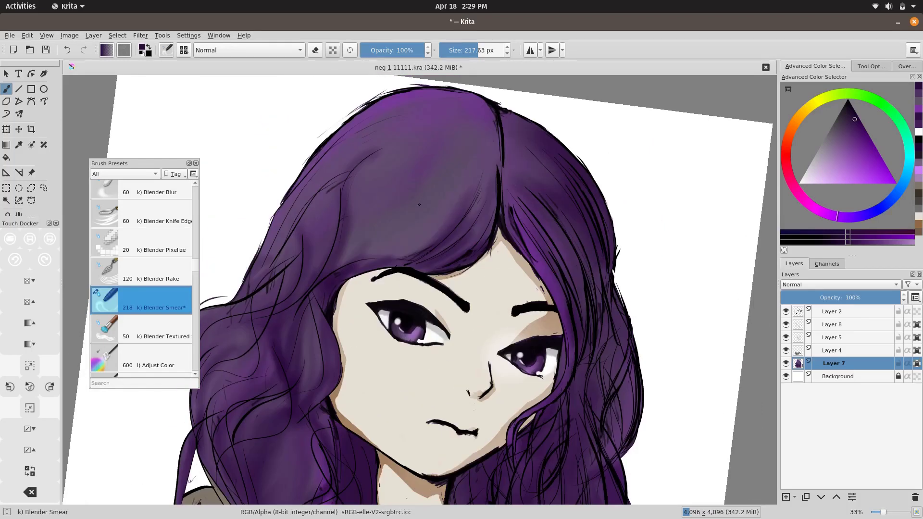
pyautogui.moveTo(434, 240)
pyautogui.mouseDown()
pyautogui.moveTo(299, 263)
pyautogui.moveTo(374, 196)
pyautogui.mouseUp()
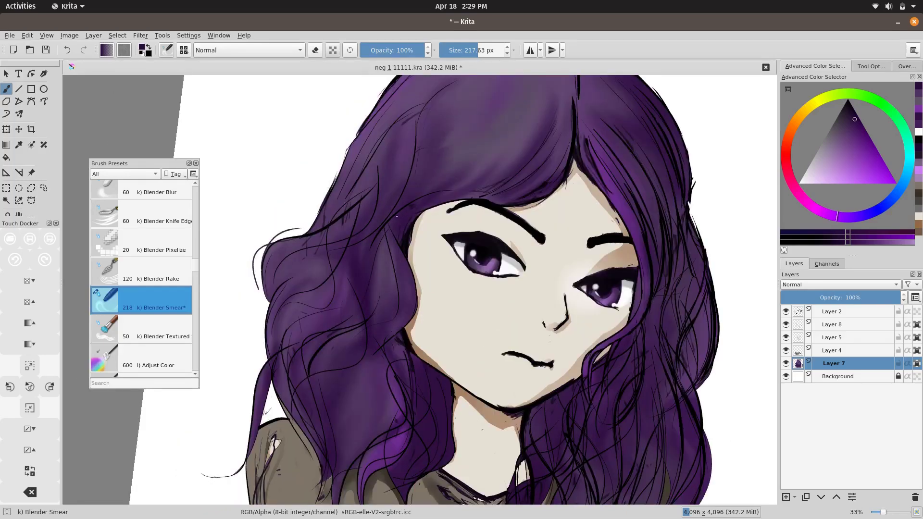
# Smooth the hair shading beside the face, then zoom out and hide the hair colour layers.
pyautogui.moveTo(397, 424); pyautogui.dragTo(451, 321)
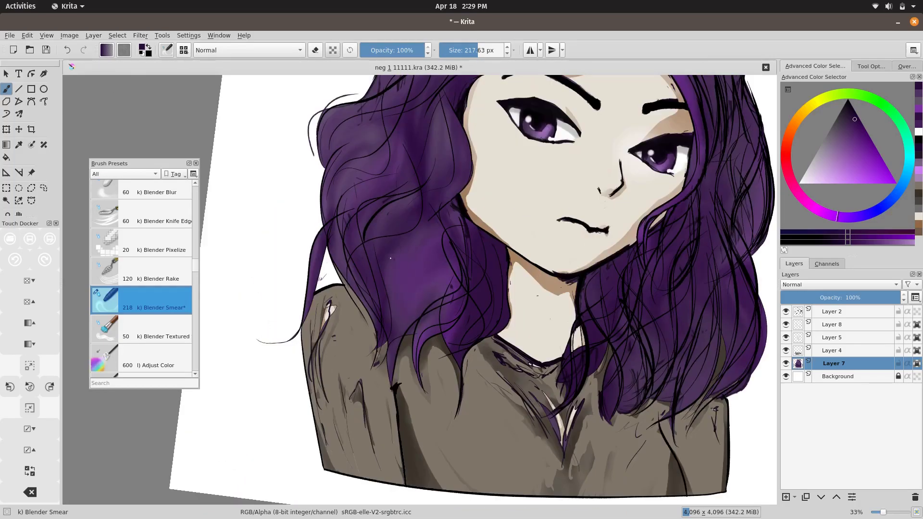
pyautogui.moveTo(447, 190); pyautogui.dragTo(435, 286)
pyautogui.moveTo(394, 289); pyautogui.dragTo(413, 317)
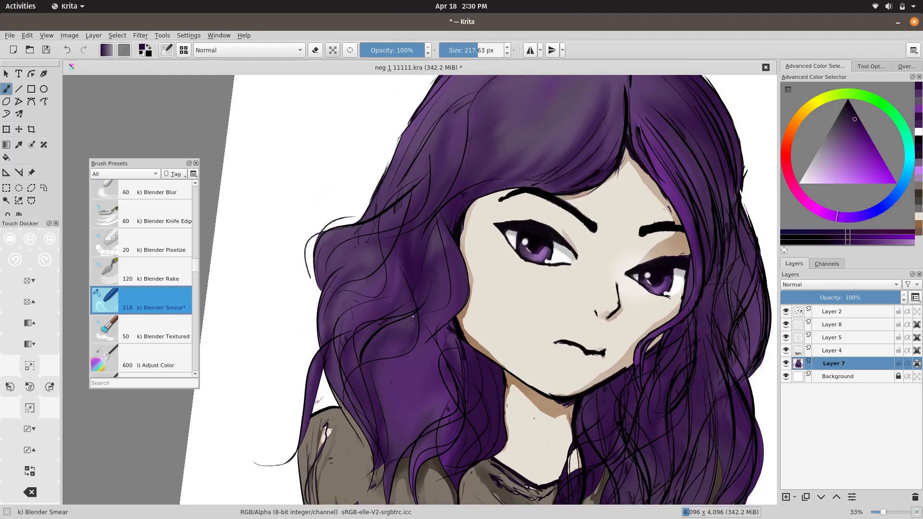
pyautogui.moveTo(390, 246); pyautogui.dragTo(397, 248)
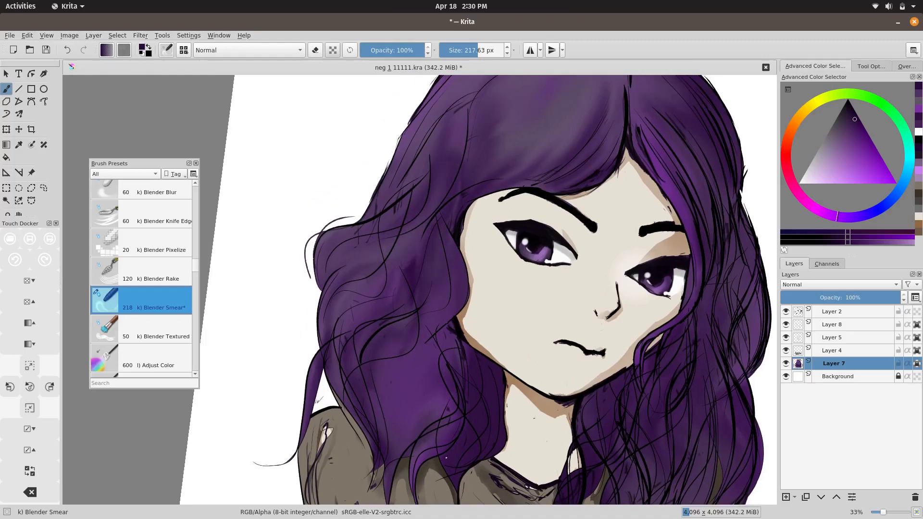
pyautogui.moveTo(475, 347); pyautogui.dragTo(533, 382)
pyautogui.press('-')
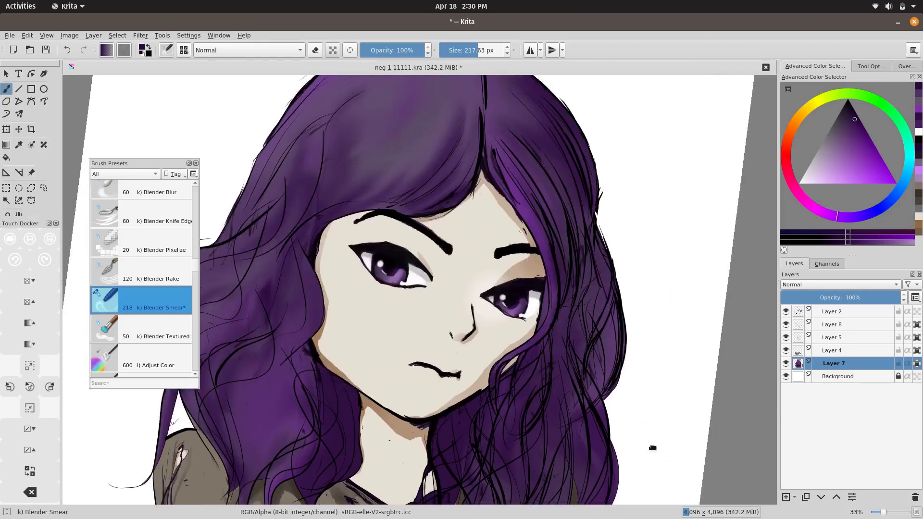
pyautogui.press('-')
# Fill the Background layer with purple and show the lineart layers again.
pyautogui.moveTo(785, 364); pyautogui.dragTo(786, 312)
pyautogui.keyDown('shift'); pyautogui.click(786, 376); pyautogui.keyUp('shift')
pyautogui.press('f')
pyautogui.click(844, 134)
pyautogui.hotkey('shift', 'BackSpace')
pyautogui.click(29, 367)
pyautogui.press('-')
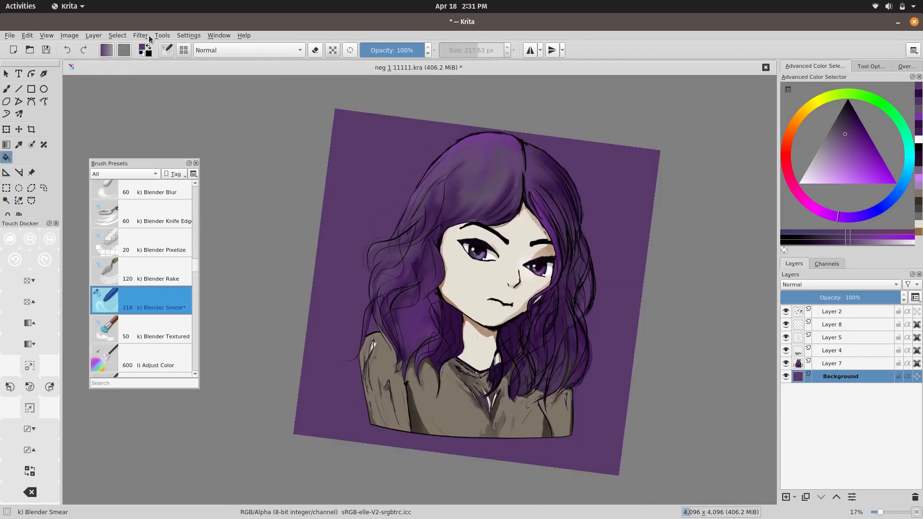
# Apply an HSV Adjustment to the background: Hue -19, Saturation 62, Lightness -33.
pyautogui.click(140, 35)
pyautogui.click(373, 134)
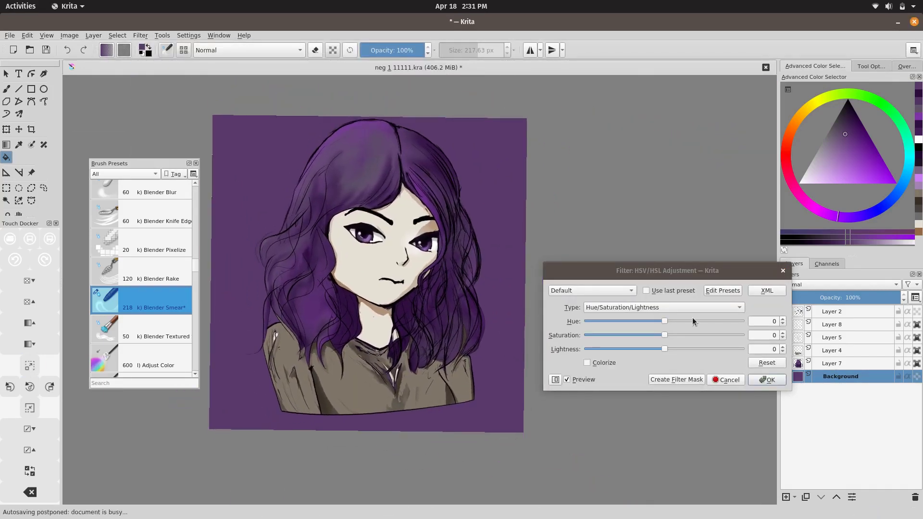
pyautogui.moveTo(664, 321); pyautogui.dragTo(736, 336)
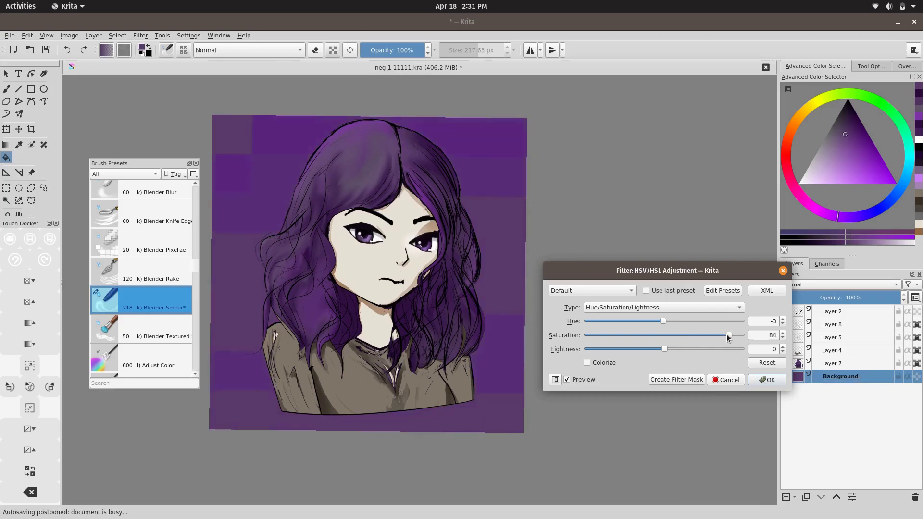
pyautogui.moveTo(664, 349)
pyautogui.mouseDown()
pyautogui.moveTo(631, 349)
pyautogui.moveTo(638, 349)
pyautogui.mouseUp()
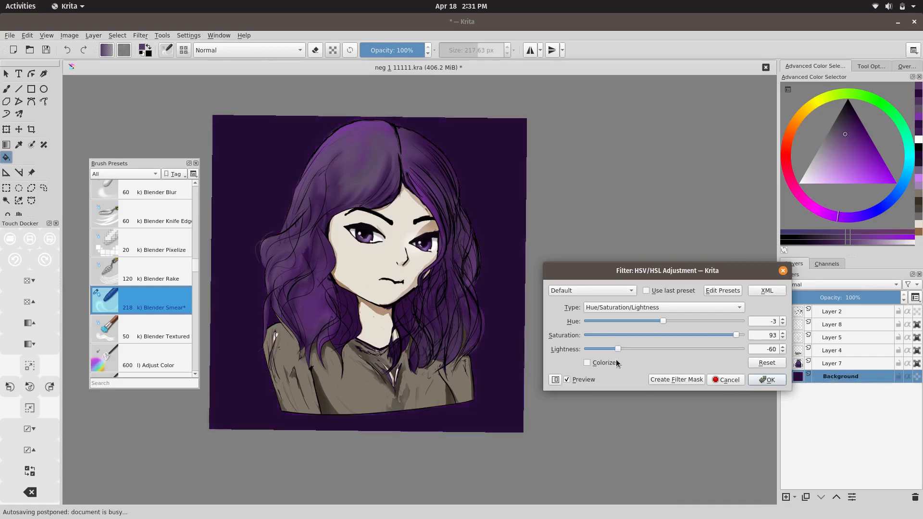
pyautogui.moveTo(736, 335); pyautogui.dragTo(657, 321)
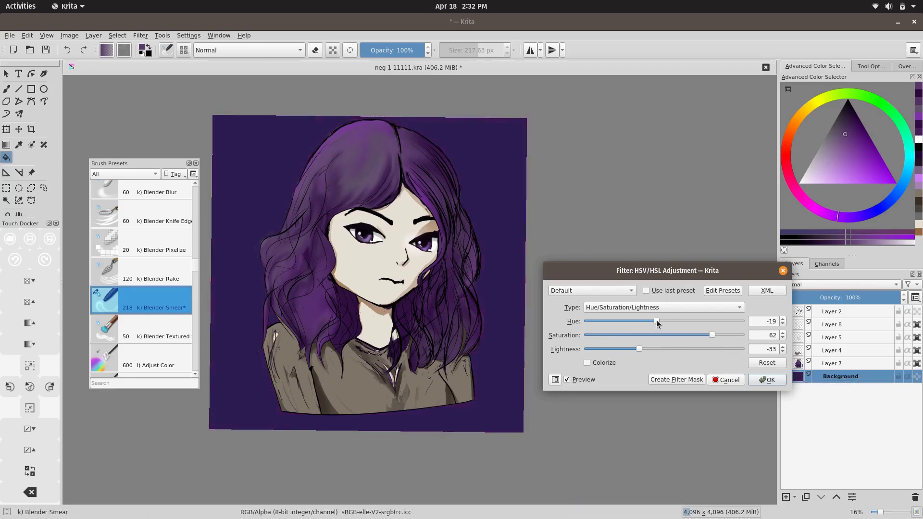
pyautogui.click(764, 385)
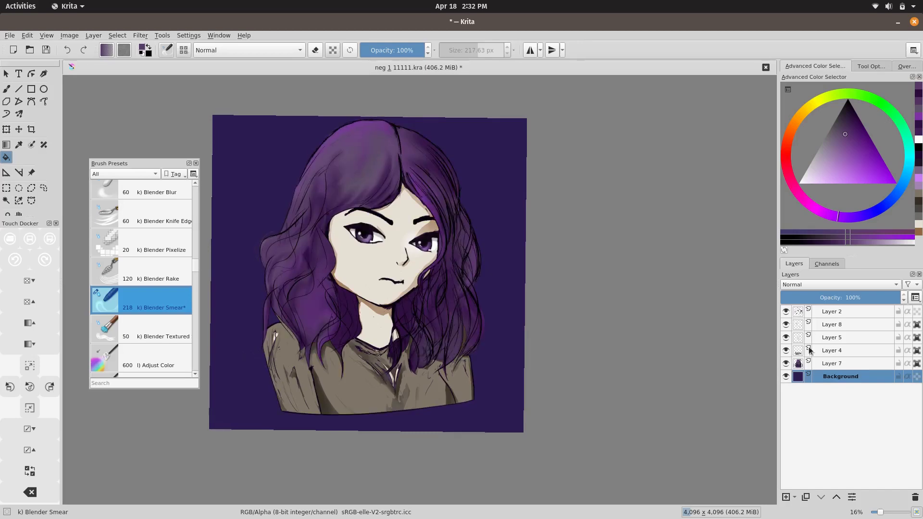
# Assign Blender Smear to the my brushes tag and choose My shading brush on Layer 7.
pyautogui.click(786, 338)
pyautogui.press('+')
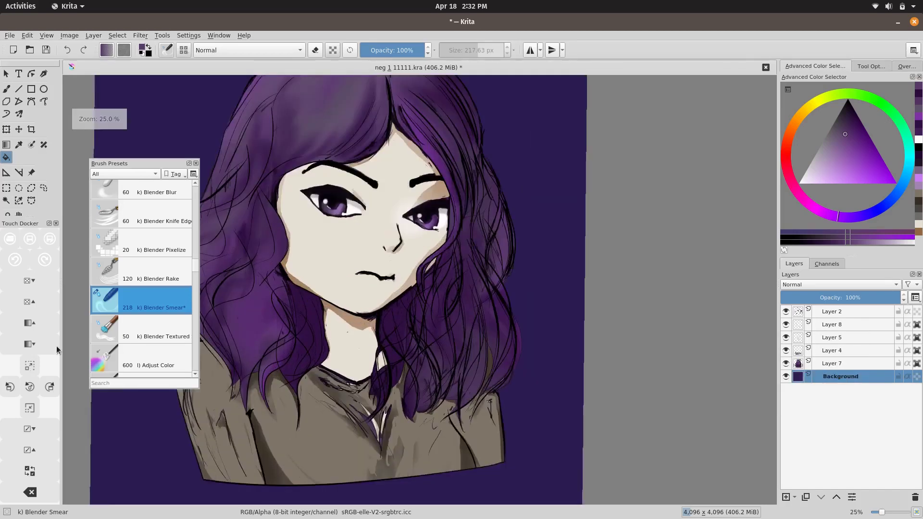
pyautogui.press('pageup')
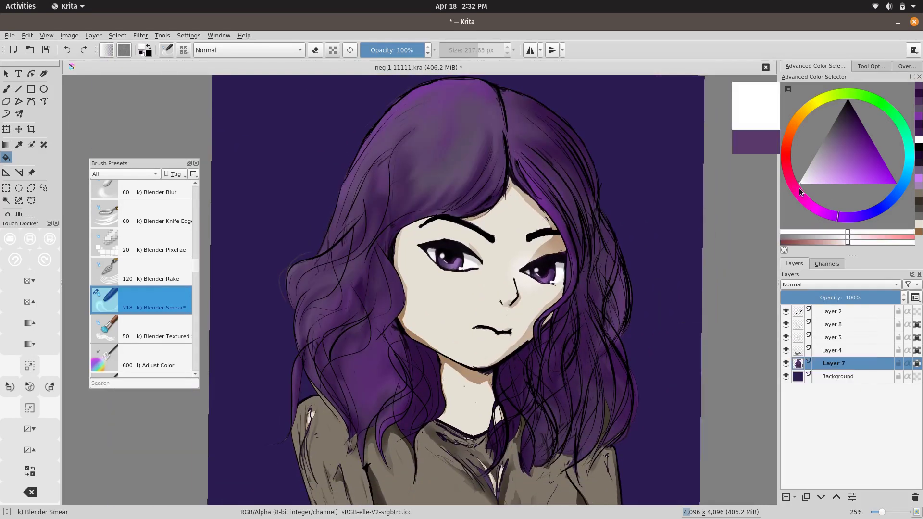
pyautogui.rightClick(154, 294)
pyautogui.click(338, 377)
pyautogui.click(124, 174)
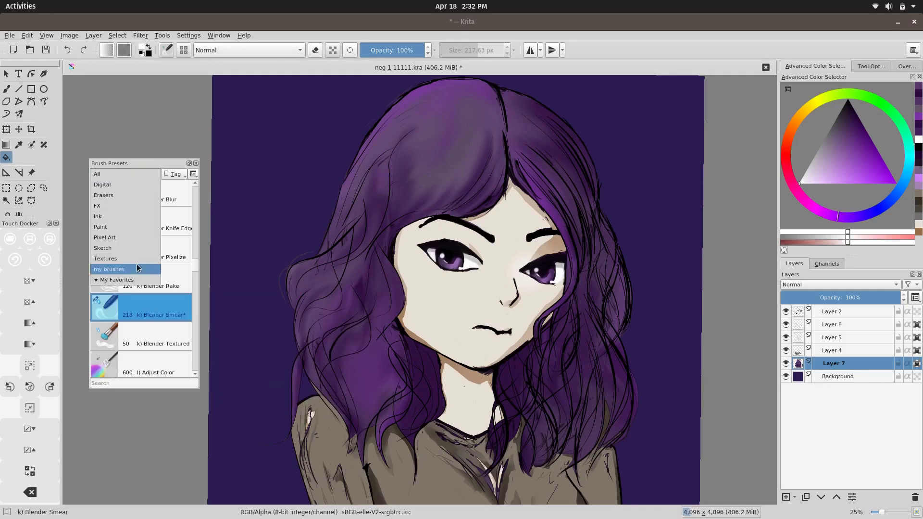
pyautogui.click(111, 266)
pyautogui.click(144, 337)
pyautogui.press('b')
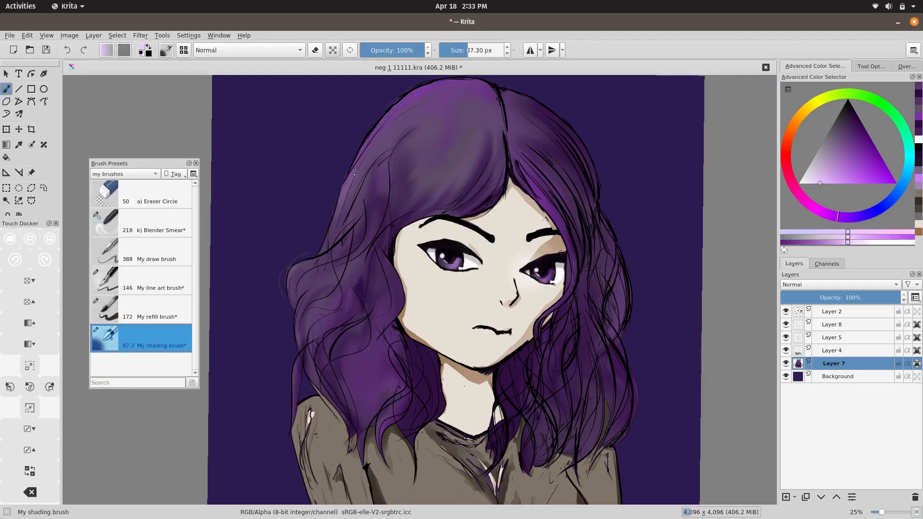
# Paint lighter purple strokes over the left and upper hair.
pyautogui.moveTo(381, 187); pyautogui.dragTo(346, 216)
pyautogui.moveTo(366, 163); pyautogui.dragTo(385, 240)
pyautogui.moveTo(432, 178); pyautogui.dragTo(476, 211)
pyautogui.moveTo(552, 212); pyautogui.dragTo(588, 164)
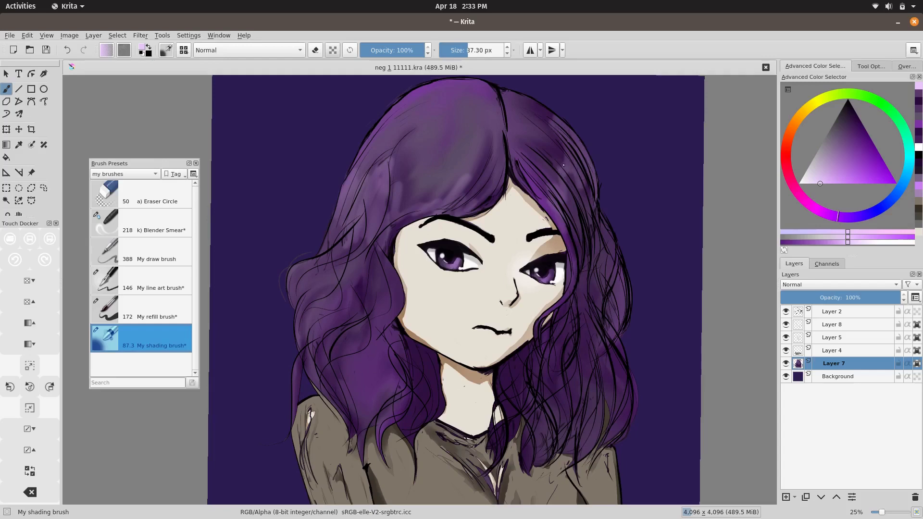
pyautogui.moveTo(479, 217)
pyautogui.mouseDown()
pyautogui.moveTo(351, 226)
pyautogui.moveTo(366, 125)
pyautogui.moveTo(408, 230)
pyautogui.mouseUp()
# Enlarge the brush to about 364 px and paint pale lavender highlights on the upper and left hair.
pyautogui.moveTo(418, 89); pyautogui.dragTo(384, 192)
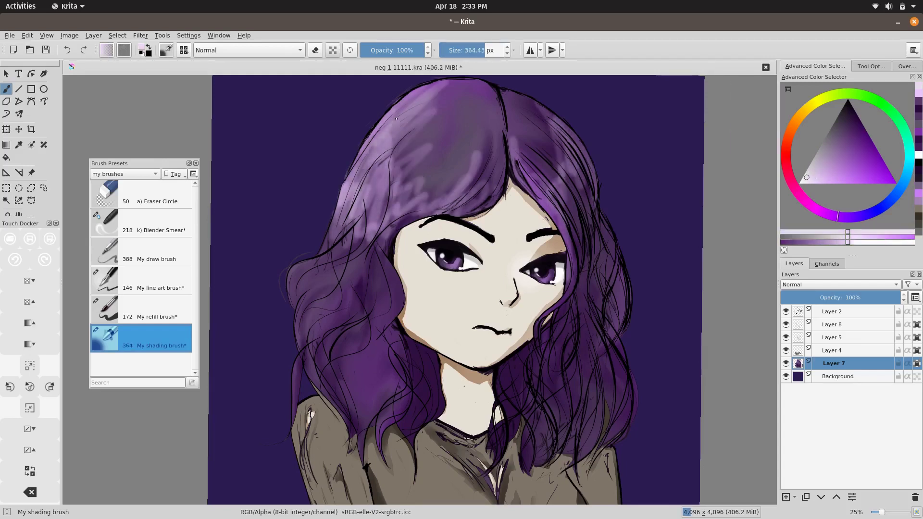
pyautogui.moveTo(337, 231); pyautogui.dragTo(409, 121)
pyautogui.moveTo(399, 226); pyautogui.dragTo(485, 153)
pyautogui.moveTo(543, 211); pyautogui.dragTo(591, 115)
pyautogui.press('/')
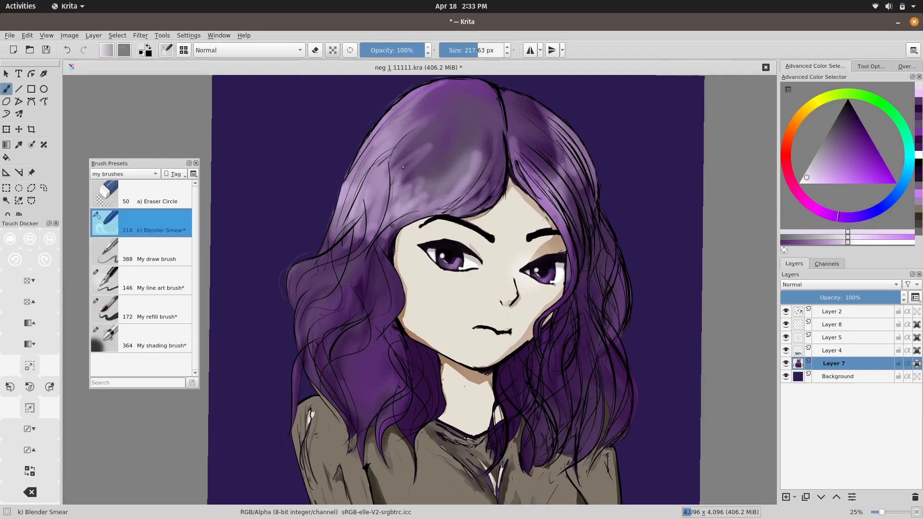
# Blend the light highlights across the upper and left hair with Blender Smear.
pyautogui.moveTo(445, 201); pyautogui.dragTo(444, 206)
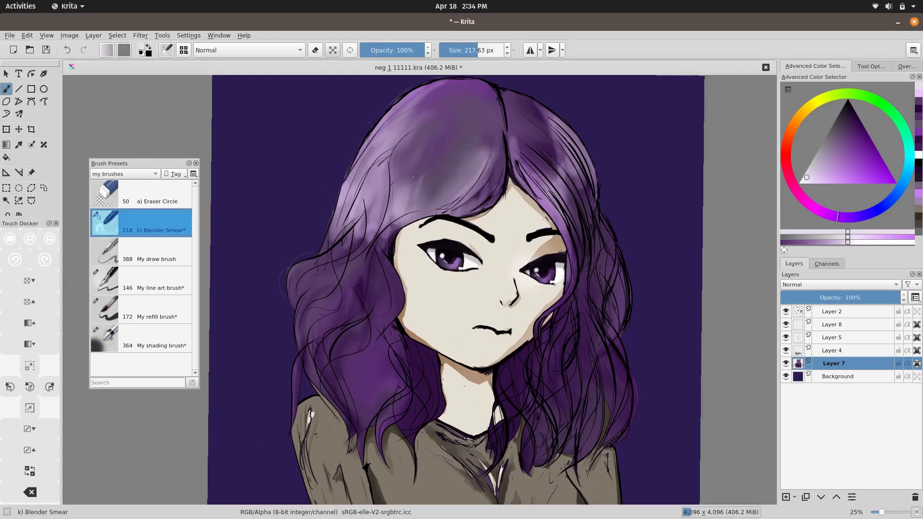
pyautogui.moveTo(413, 177)
pyautogui.mouseDown()
pyautogui.moveTo(346, 217)
pyautogui.moveTo(389, 202)
pyautogui.moveTo(365, 183)
pyautogui.mouseUp()
pyautogui.moveTo(337, 217); pyautogui.dragTo(399, 122)
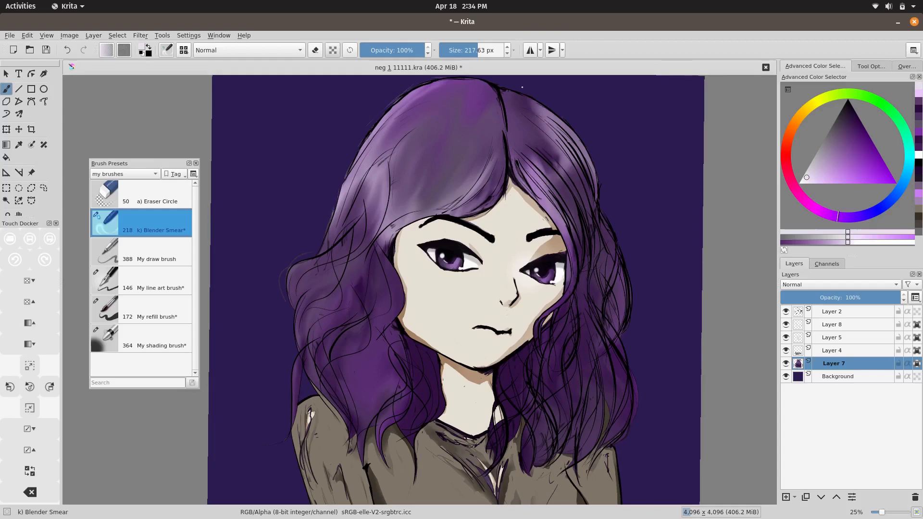
pyautogui.moveTo(360, 165); pyautogui.dragTo(441, 125)
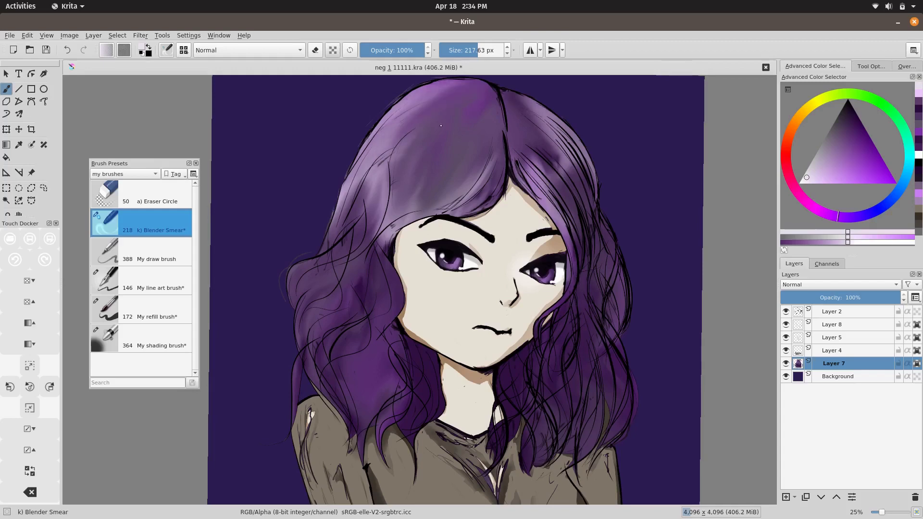
# With My shading brush, add purple shading and near-white strands to the hair.
pyautogui.click(144, 340)
pyautogui.moveTo(474, 168); pyautogui.dragTo(369, 176)
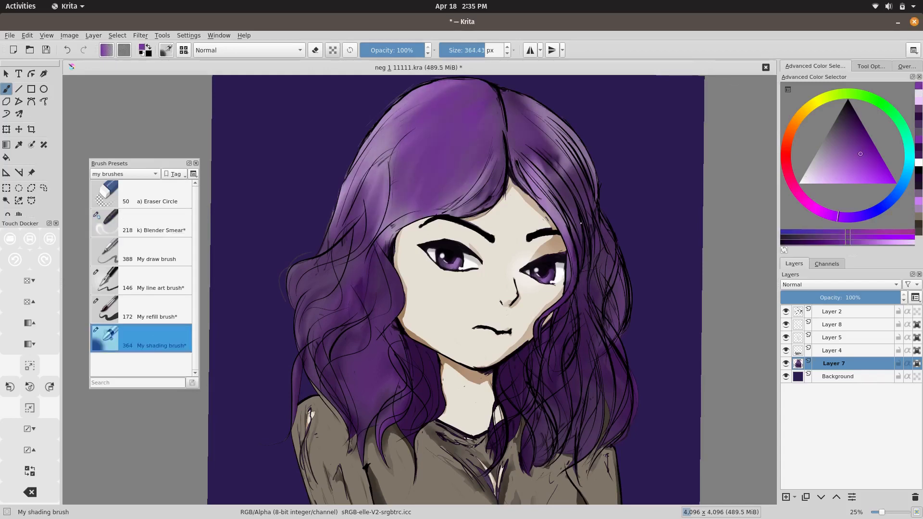
pyautogui.click(799, 183)
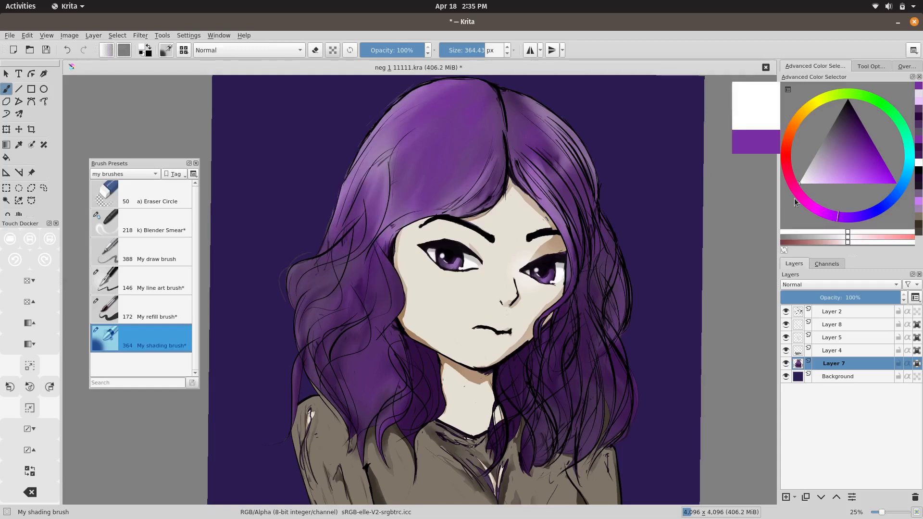
pyautogui.moveTo(355, 284); pyautogui.dragTo(336, 403)
pyautogui.moveTo(298, 264); pyautogui.dragTo(409, 442)
pyautogui.moveTo(596, 241)
pyautogui.mouseDown()
pyautogui.moveTo(521, 412)
pyautogui.moveTo(596, 337)
pyautogui.mouseUp()
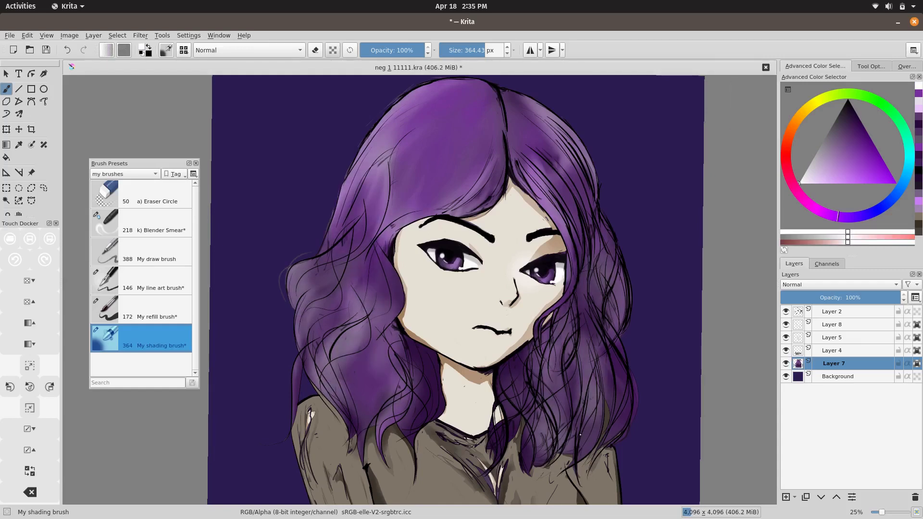
# Darken the right and left sides of the hair with black, then return to purple.
pyautogui.keyDown('ctrl'); pyautogui.click(561, 419); pyautogui.keyUp('ctrl')
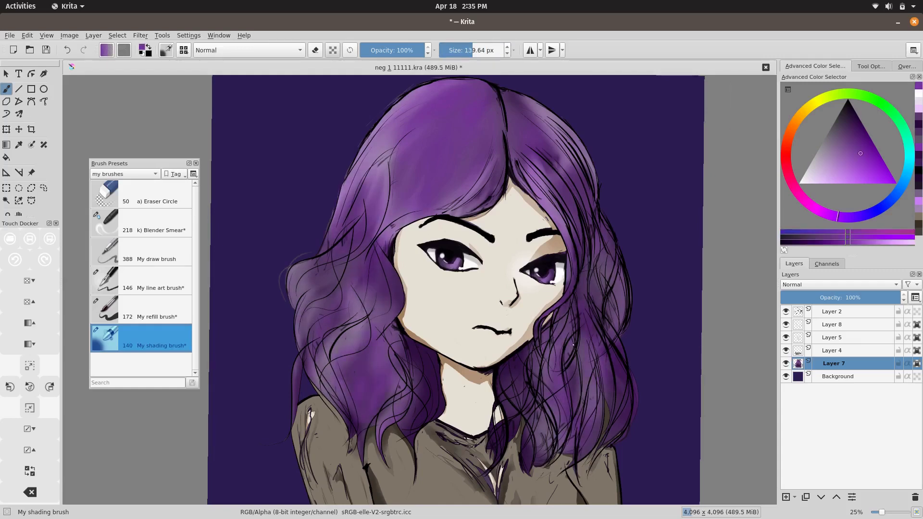
pyautogui.press('d')
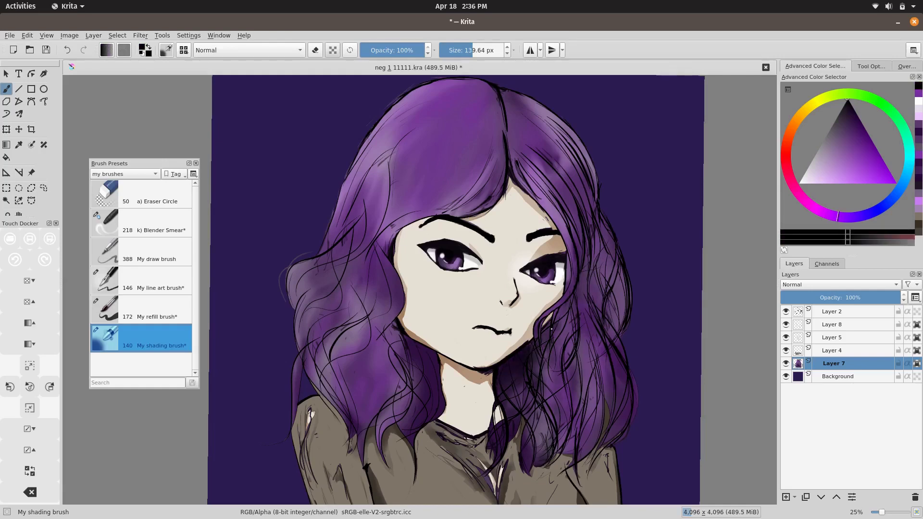
pyautogui.moveTo(552, 329)
pyautogui.mouseDown()
pyautogui.moveTo(540, 428)
pyautogui.moveTo(601, 249)
pyautogui.moveTo(610, 356)
pyautogui.mouseUp()
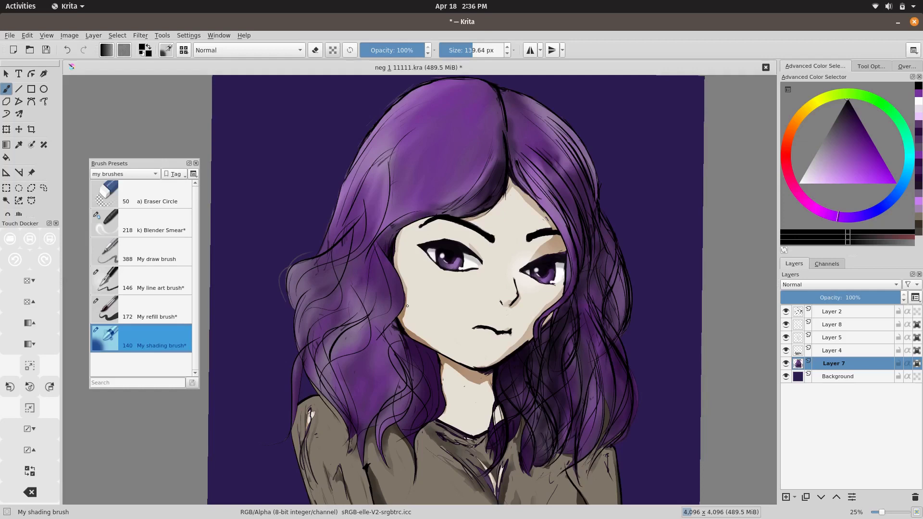
pyautogui.moveTo(395, 343)
pyautogui.mouseDown()
pyautogui.moveTo(346, 414)
pyautogui.moveTo(351, 423)
pyautogui.moveTo(333, 309)
pyautogui.mouseUp()
pyautogui.click(918, 104)
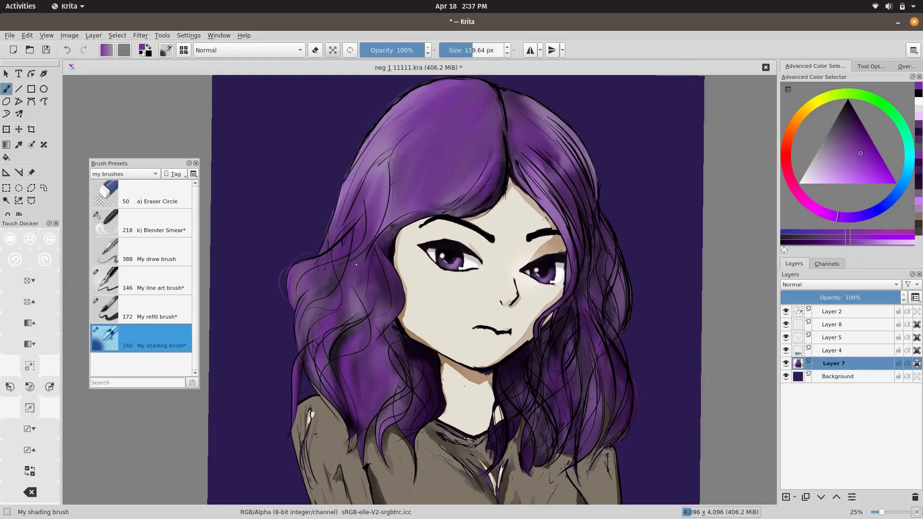
pyautogui.scroll(-2, 356, 264)
# Fit the image in view, save the portrait, and select the shirt layer, Layer 4.
pyautogui.click(34, 407)
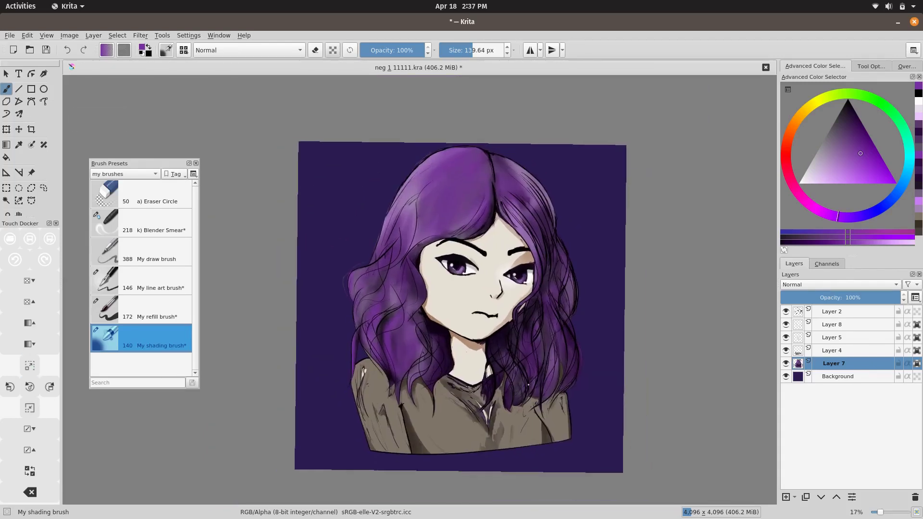
pyautogui.hotkey('ctrl', 's')
pyautogui.click(809, 311)
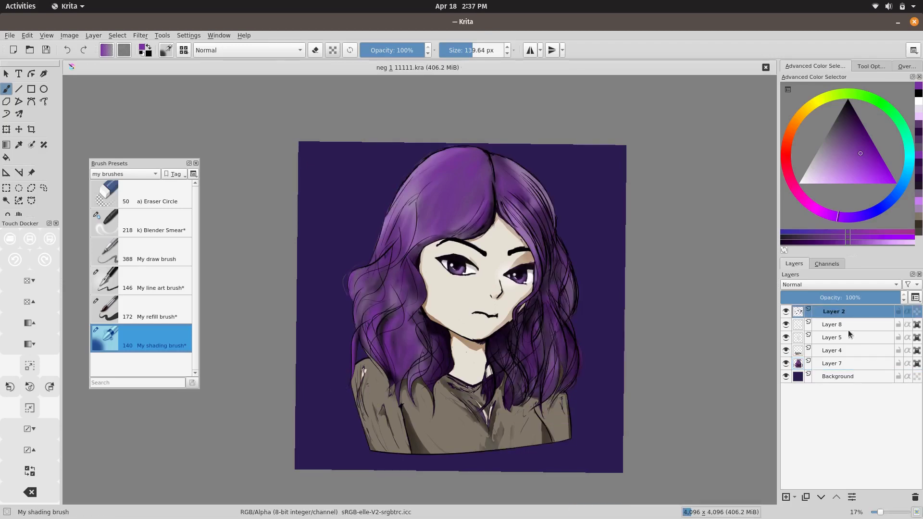
pyautogui.click(831, 364)
# Try a colour curves adjustment on the shirt layer, then close it.
pyautogui.click(141, 35)
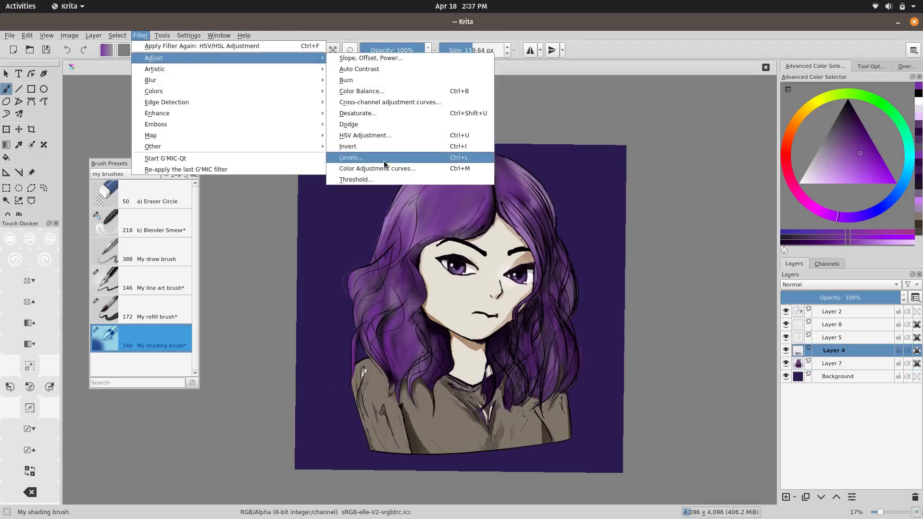
pyautogui.click(384, 165)
pyautogui.click(578, 430)
pyautogui.click(643, 402)
pyautogui.click(696, 344)
pyautogui.moveTo(578, 430)
pyautogui.mouseDown()
pyautogui.moveTo(586, 408)
pyautogui.moveTo(631, 411)
pyautogui.mouseUp()
pyautogui.moveTo(697, 345); pyautogui.dragTo(698, 363)
pyautogui.moveTo(667, 270); pyautogui.dragTo(721, 259)
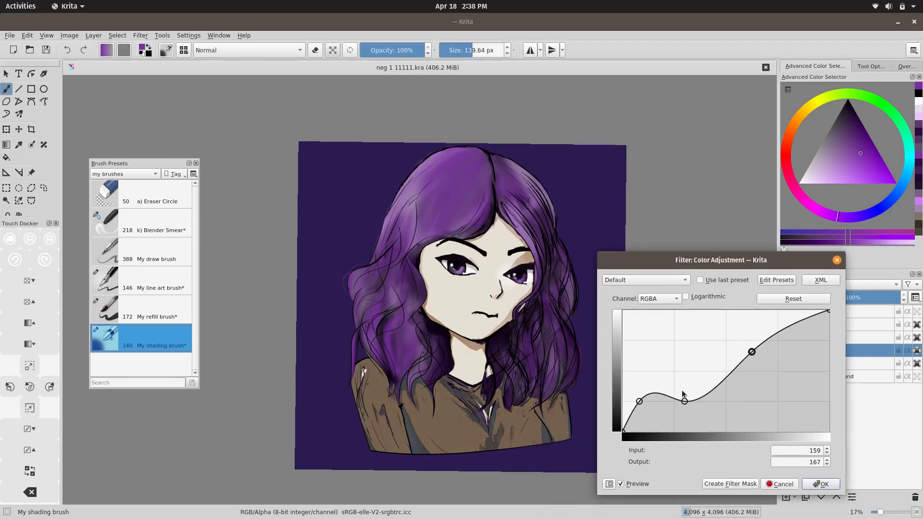
pyautogui.moveTo(639, 402); pyautogui.dragTo(644, 416)
pyautogui.click(609, 484)
# Colorize the shirt dark red with HSV Adjustment, Saturation 43 and Lightness -64.
pyautogui.click(636, 336)
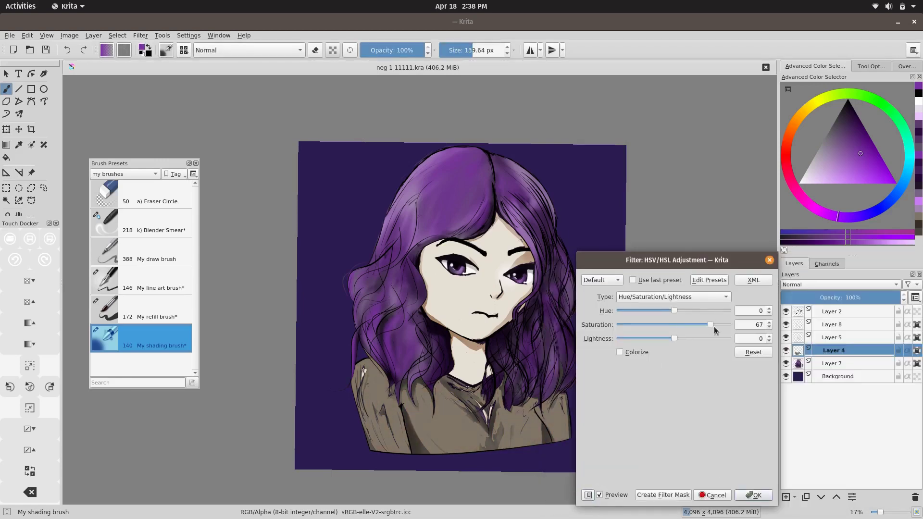
pyautogui.moveTo(674, 338); pyautogui.dragTo(654, 339)
pyautogui.click(662, 324)
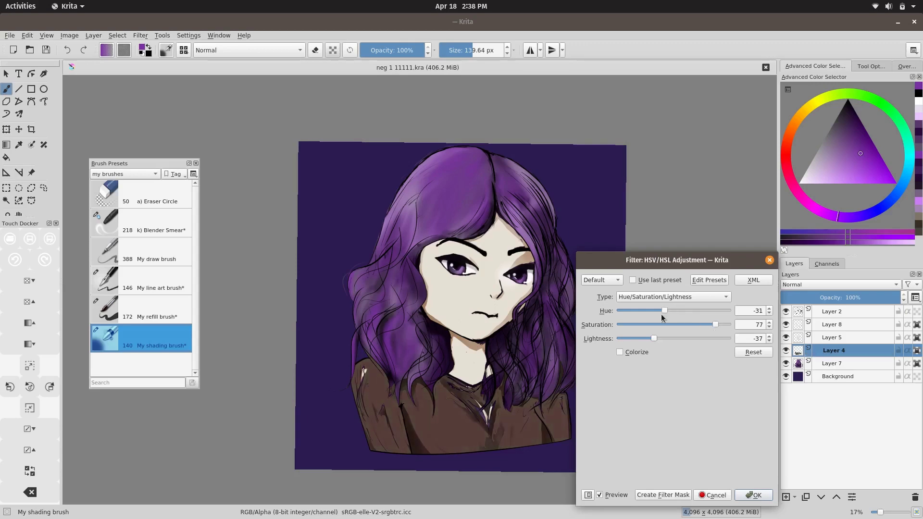
pyautogui.click(635, 354)
pyautogui.moveTo(655, 339); pyautogui.dragTo(639, 339)
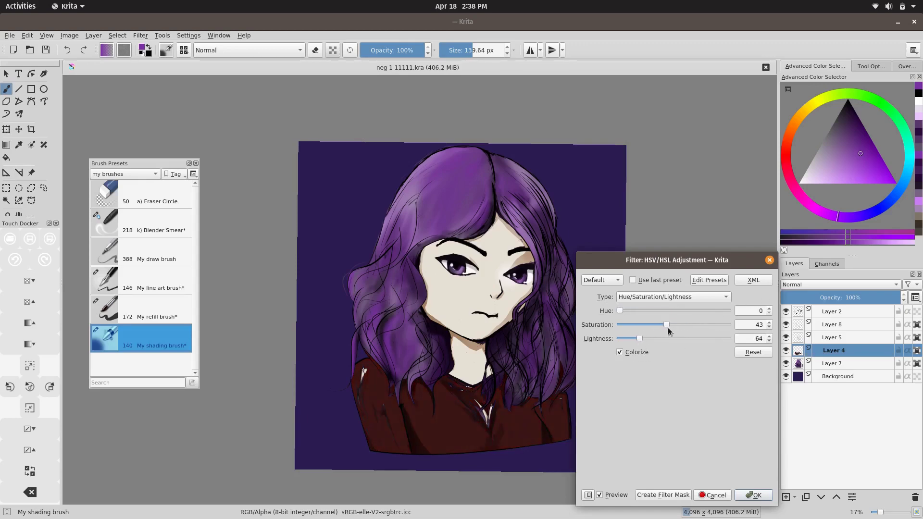
pyautogui.press('Return')
pyautogui.click(834, 363)
pyautogui.click(141, 35)
# Apply an S-shaped curves adjustment to the hair on Layer 7 for more contrast.
pyautogui.click(476, 98)
pyautogui.moveTo(668, 387); pyautogui.dragTo(668, 403)
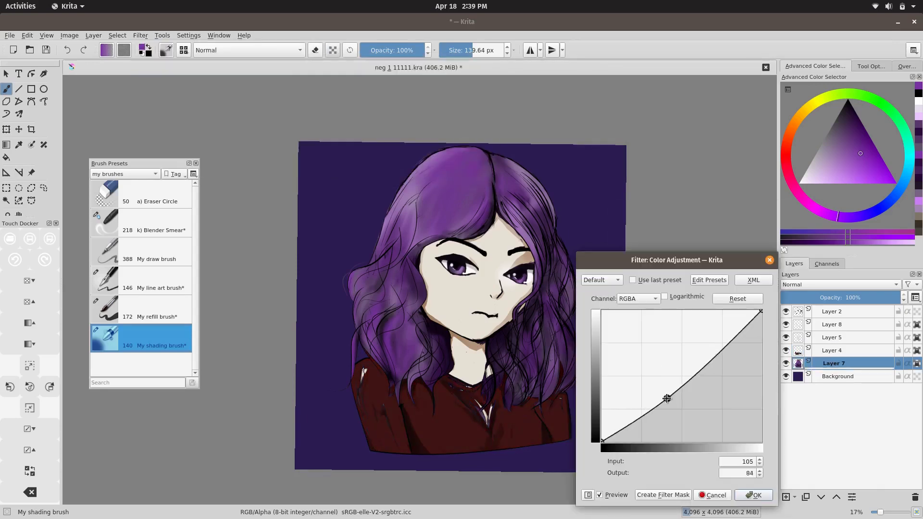
pyautogui.moveTo(704, 379); pyautogui.dragTo(722, 318)
pyautogui.moveTo(669, 402); pyautogui.dragTo(661, 416)
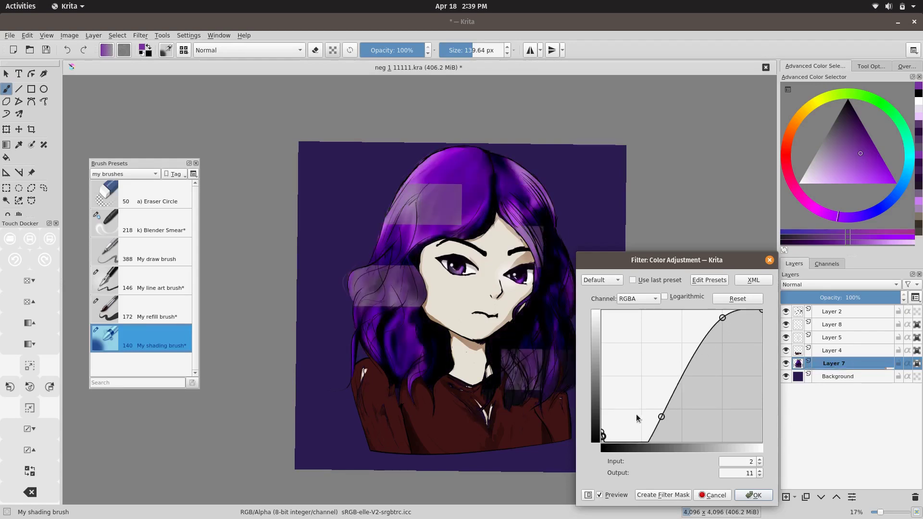
pyautogui.click(733, 299)
pyautogui.click(711, 353)
pyautogui.moveTo(644, 407); pyautogui.dragTo(644, 428)
pyautogui.moveTo(711, 354); pyautogui.dragTo(689, 338)
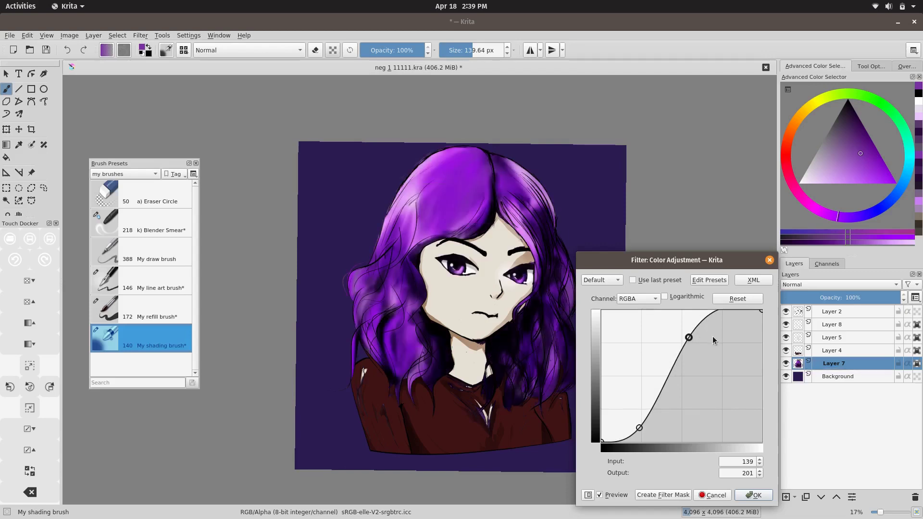
pyautogui.moveTo(644, 427); pyautogui.dragTo(652, 429)
pyautogui.moveTo(678, 371); pyautogui.dragTo(669, 373)
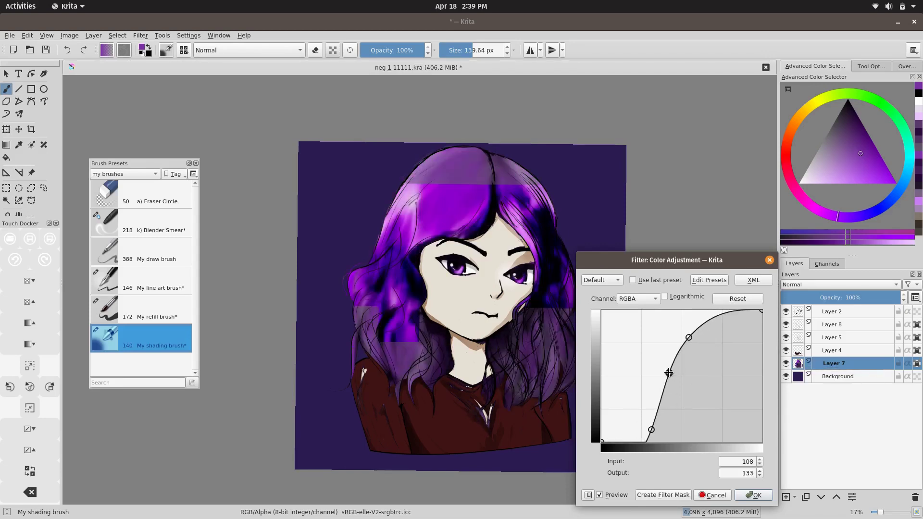
pyautogui.moveTo(601, 441)
pyautogui.mouseDown()
pyautogui.moveTo(610, 411)
pyautogui.moveTo(601, 426)
pyautogui.mouseUp()
pyautogui.click(755, 495)
# Shift the hair's hue, saturation and lightness to a rosy crimson with HSV Adjustment.
pyautogui.click(141, 35)
pyautogui.click(361, 139)
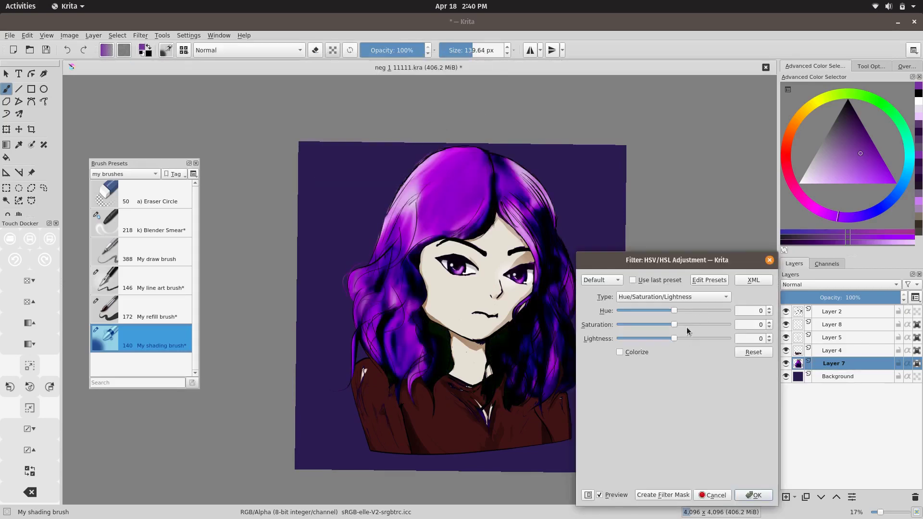
pyautogui.moveTo(666, 325)
pyautogui.mouseDown()
pyautogui.moveTo(657, 325)
pyautogui.moveTo(666, 339)
pyautogui.moveTo(688, 311)
pyautogui.mouseUp()
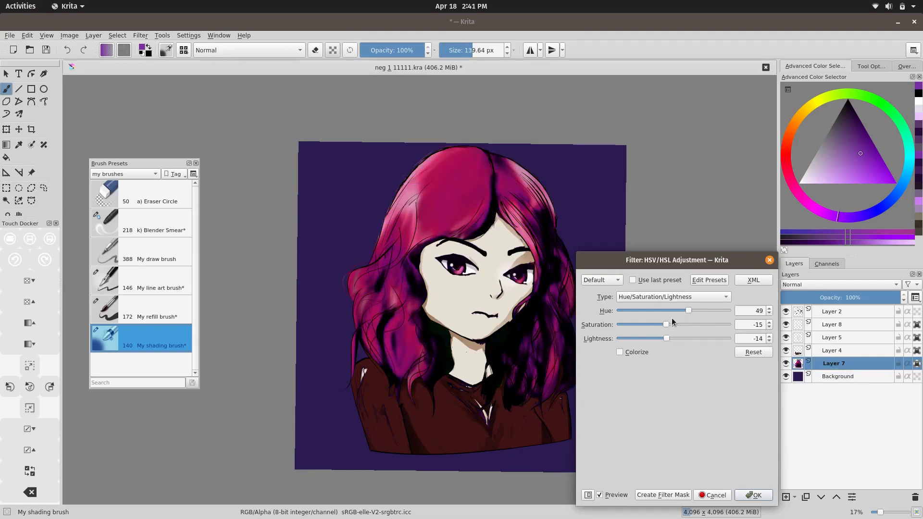
pyautogui.click(685, 335)
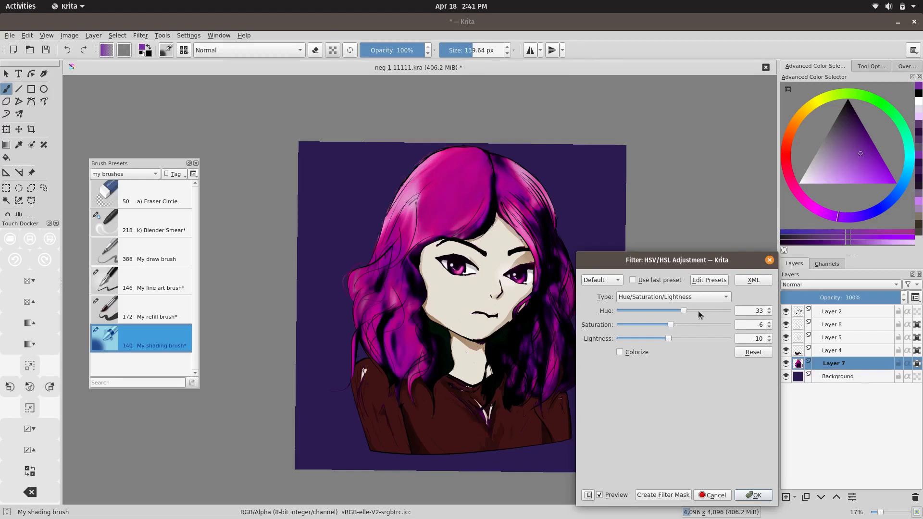
pyautogui.moveTo(684, 311)
pyautogui.mouseDown()
pyautogui.moveTo(717, 311)
pyautogui.moveTo(663, 312)
pyautogui.moveTo(693, 311)
pyautogui.moveTo(673, 338)
pyautogui.moveTo(678, 325)
pyautogui.moveTo(659, 326)
pyautogui.mouseUp()
pyautogui.click(668, 339)
pyautogui.click(754, 496)
# Toggle Layer 4's visibility, then try and cancel curves and hue adjustments on Layer 5.
pyautogui.click(785, 350)
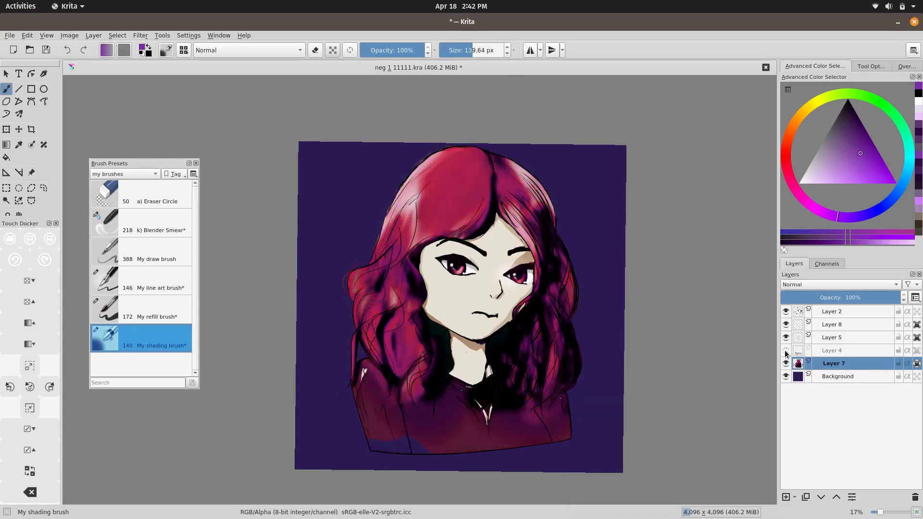
pyautogui.click(831, 337)
pyautogui.click(141, 35)
pyautogui.click(375, 169)
pyautogui.moveTo(646, 406); pyautogui.dragTo(646, 384)
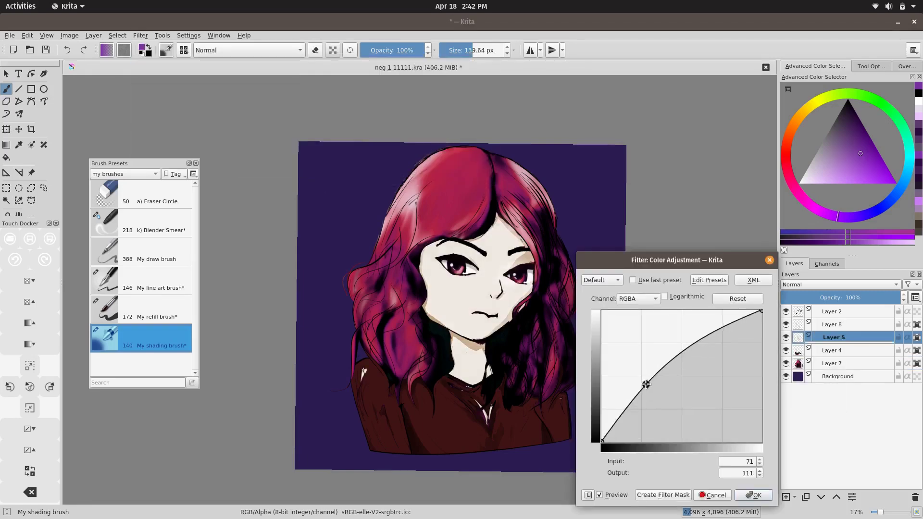
pyautogui.moveTo(711, 336)
pyautogui.mouseDown()
pyautogui.moveTo(698, 392)
pyautogui.moveTo(653, 404)
pyautogui.moveTo(652, 419)
pyautogui.mouseUp()
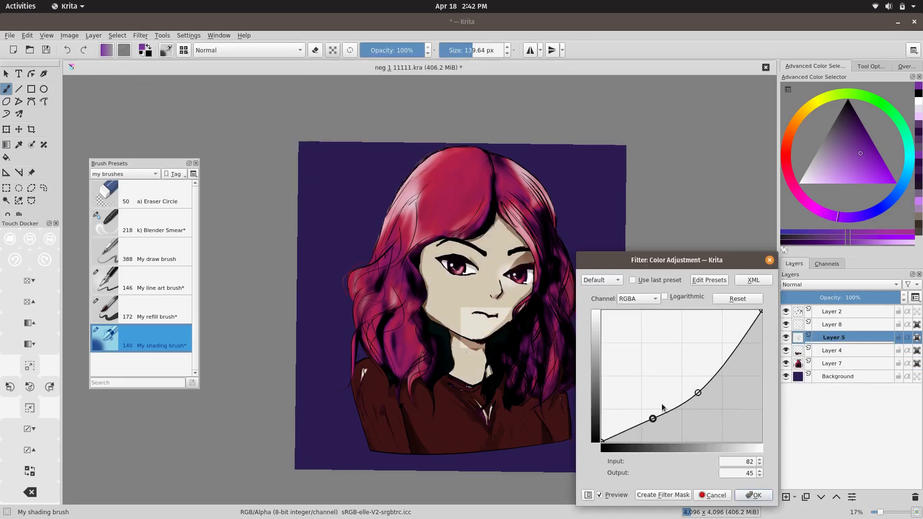
pyautogui.moveTo(698, 393)
pyautogui.mouseDown()
pyautogui.moveTo(715, 332)
pyautogui.moveTo(732, 356)
pyautogui.moveTo(684, 345)
pyautogui.mouseUp()
pyautogui.moveTo(646, 392); pyautogui.dragTo(632, 440)
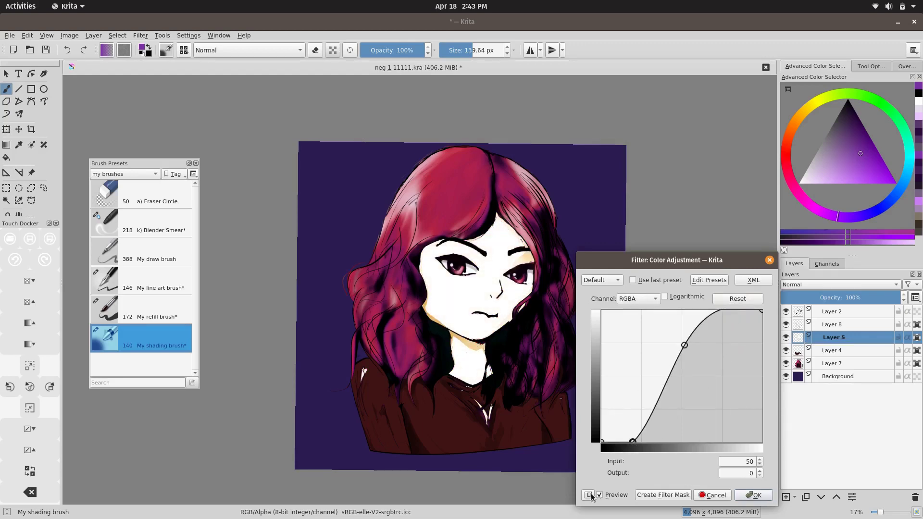
pyautogui.press('Escape')
pyautogui.hotkey('ctrl', 'u')
pyautogui.moveTo(674, 338); pyautogui.dragTo(670, 339)
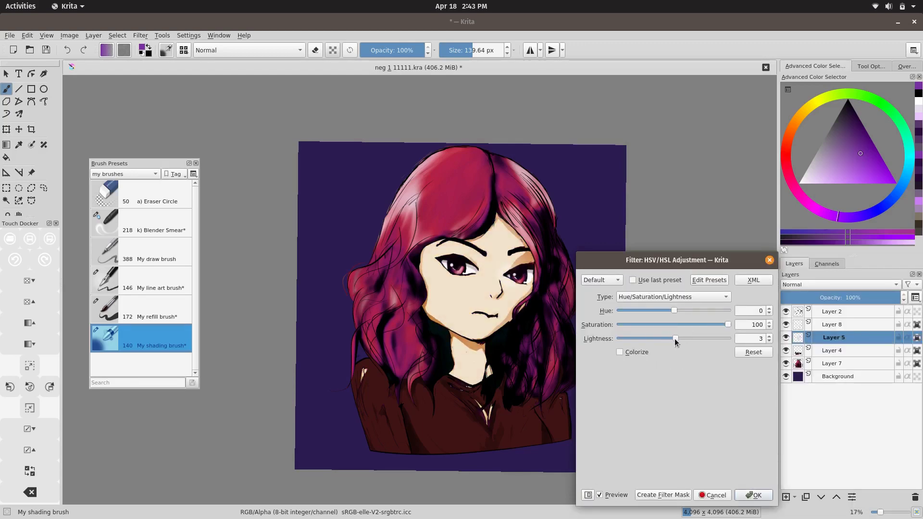
pyautogui.press('Escape')
# Darken the Background layer to maroon with HSV (Hue 68, Sat 0, Light -28) and add a new layer.
pyautogui.click(841, 376)
pyautogui.click(141, 35)
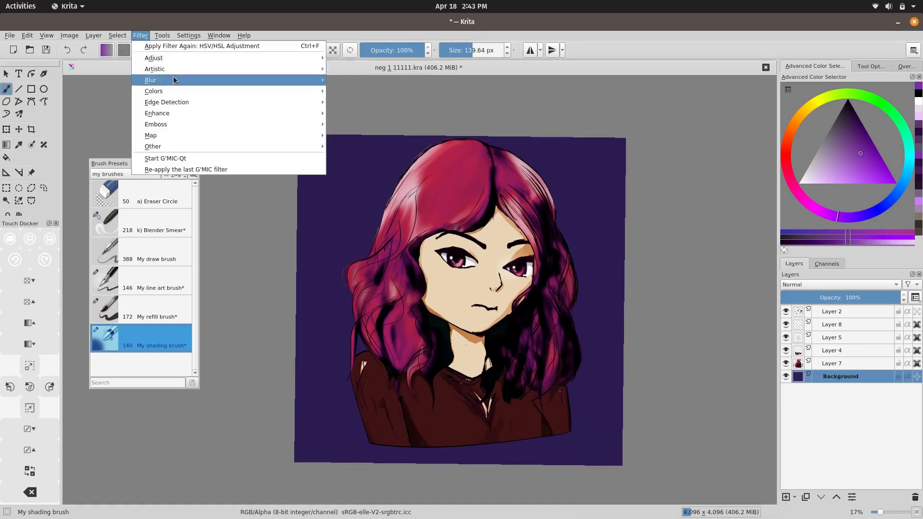
pyautogui.click(193, 83)
pyautogui.moveTo(640, 318)
pyautogui.mouseDown()
pyautogui.moveTo(628, 315)
pyautogui.moveTo(728, 324)
pyautogui.mouseUp()
pyautogui.moveTo(674, 339)
pyautogui.mouseDown()
pyautogui.moveTo(627, 338)
pyautogui.moveTo(716, 311)
pyautogui.mouseUp()
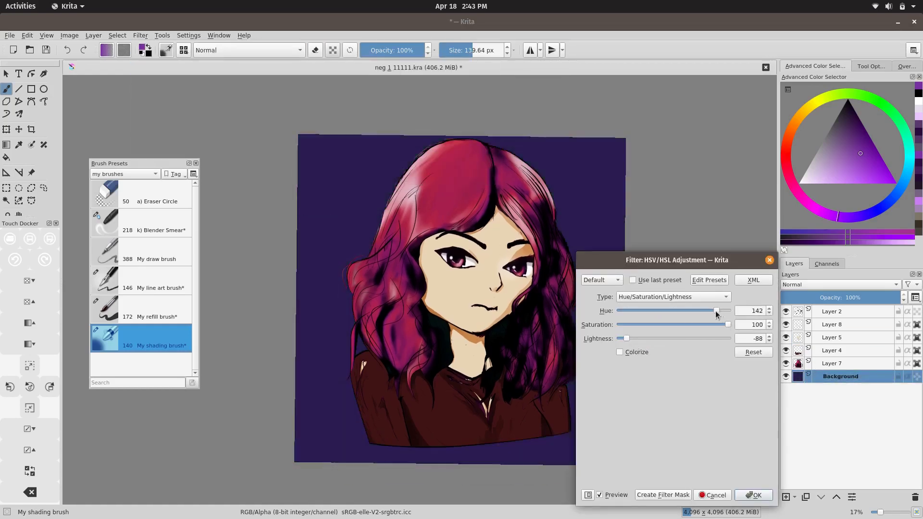
pyautogui.moveTo(630, 338); pyautogui.dragTo(640, 338)
pyautogui.moveTo(728, 324); pyautogui.dragTo(674, 325)
pyautogui.moveTo(640, 339); pyautogui.dragTo(658, 339)
pyautogui.scroll(-5, 702, 317)
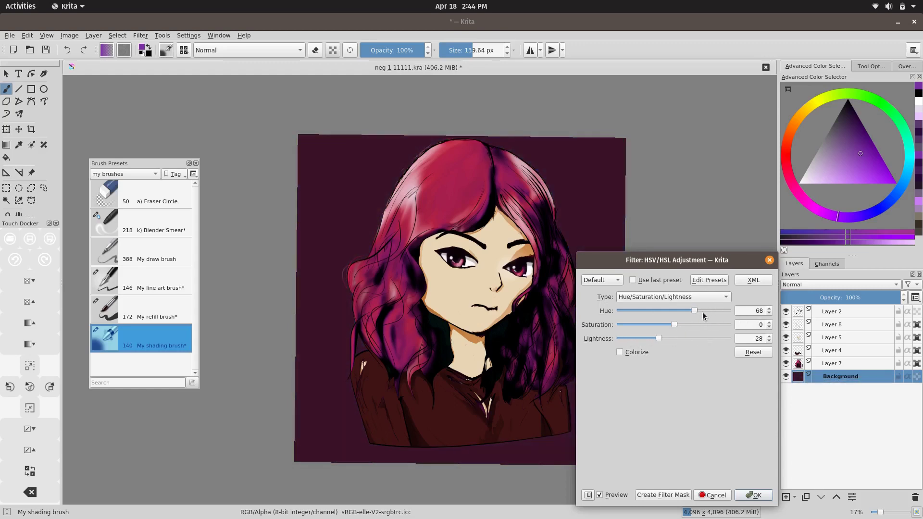
pyautogui.click(755, 495)
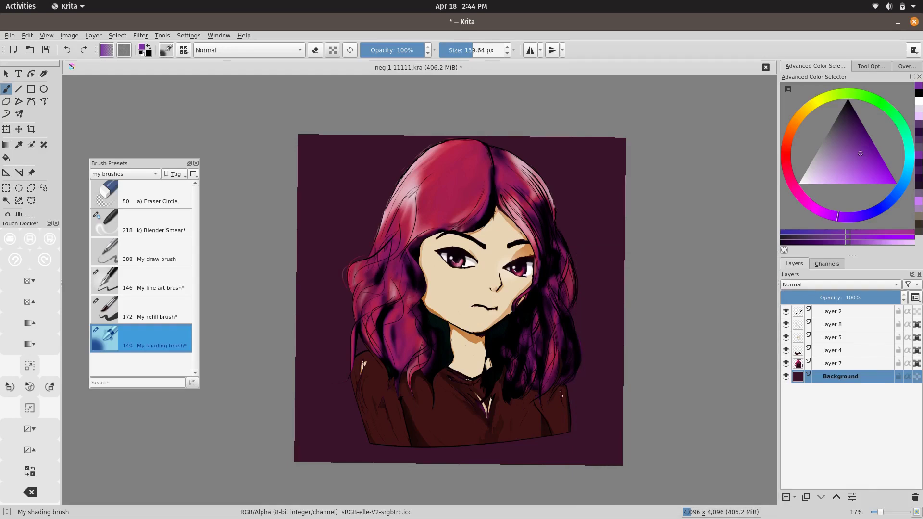
pyautogui.click(786, 496)
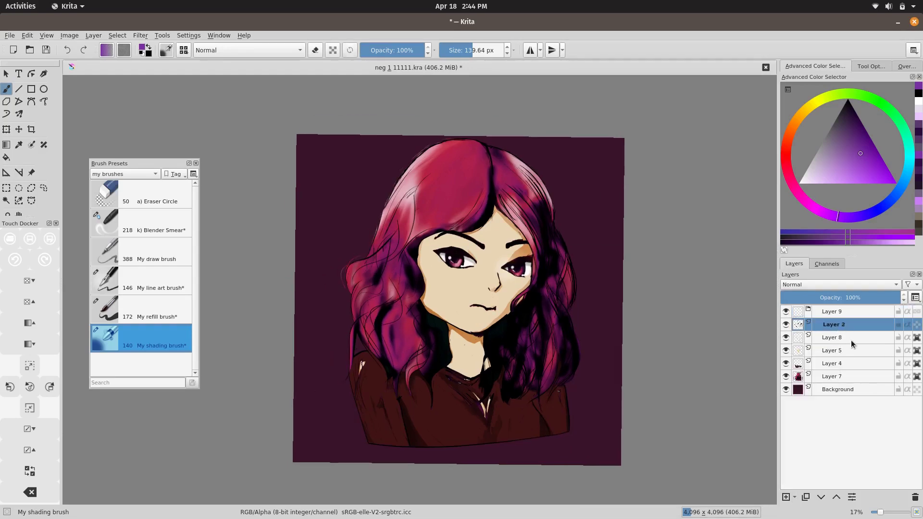
# Combine the portrait layers into Layer 9 and shift it left and down.
pyautogui.keyDown('shift'); pyautogui.click(837, 376); pyautogui.keyUp('shift')
pyautogui.hotkey('ctrl', 'e')
pyautogui.click(117, 35)
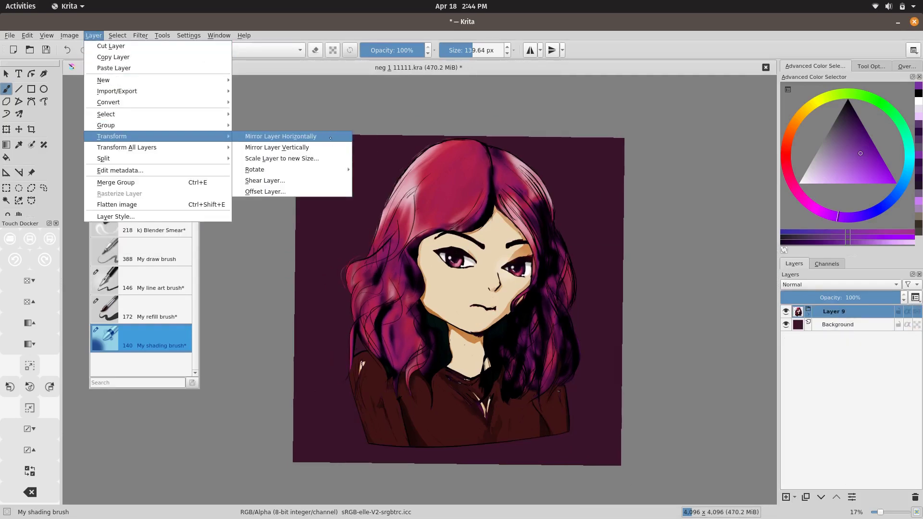
pyautogui.click(18, 129)
pyautogui.moveTo(502, 336); pyautogui.dragTo(466, 351)
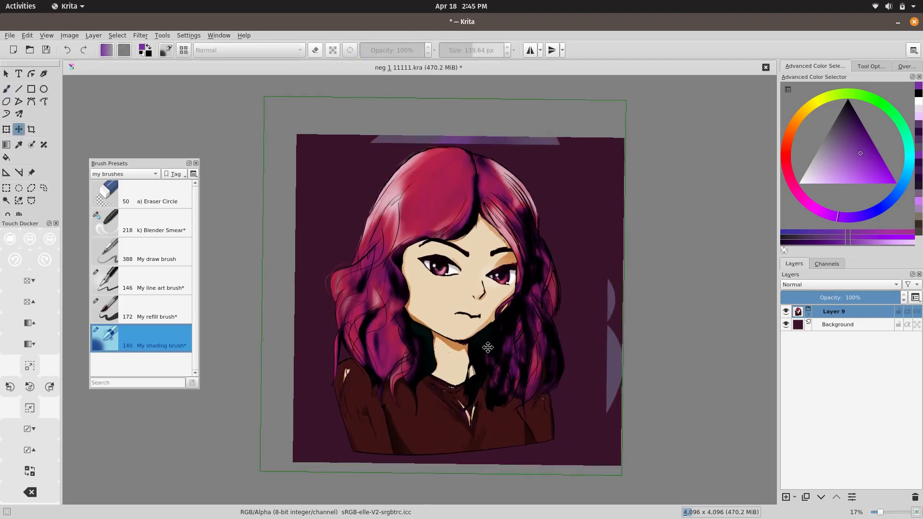
# Erase the stray stripe above the hair on Layer 7.
pyautogui.click(808, 312)
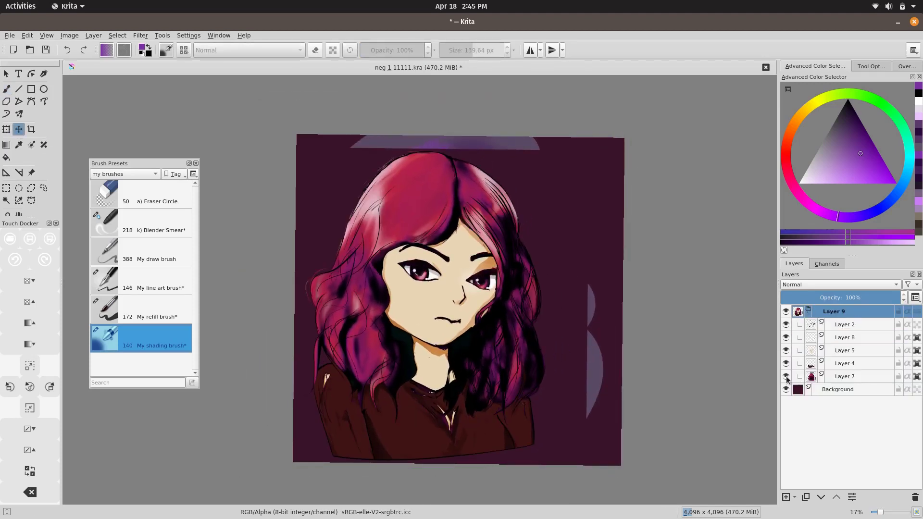
pyautogui.click(846, 376)
pyautogui.press('e')
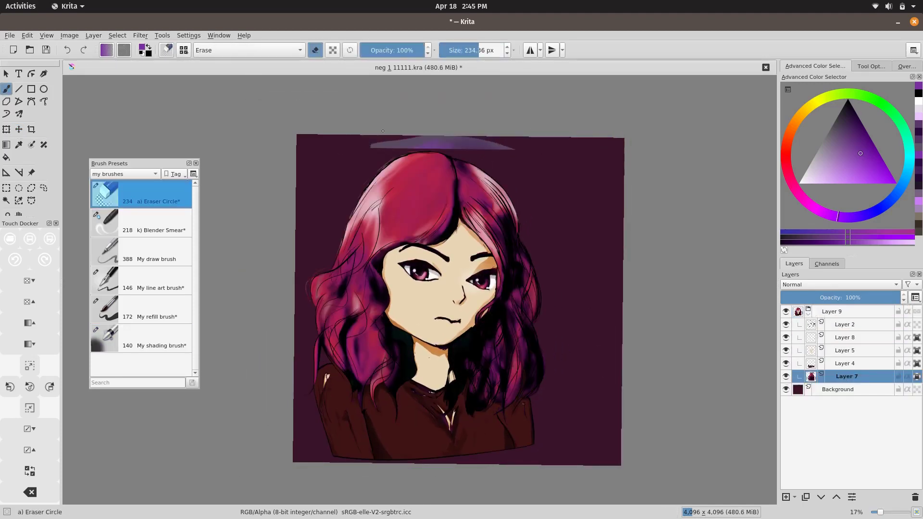
pyautogui.moveTo(382, 137); pyautogui.dragTo(423, 147)
pyautogui.press('e')
# Add a new empty layer directly above the Background layer.
pyautogui.click(842, 391)
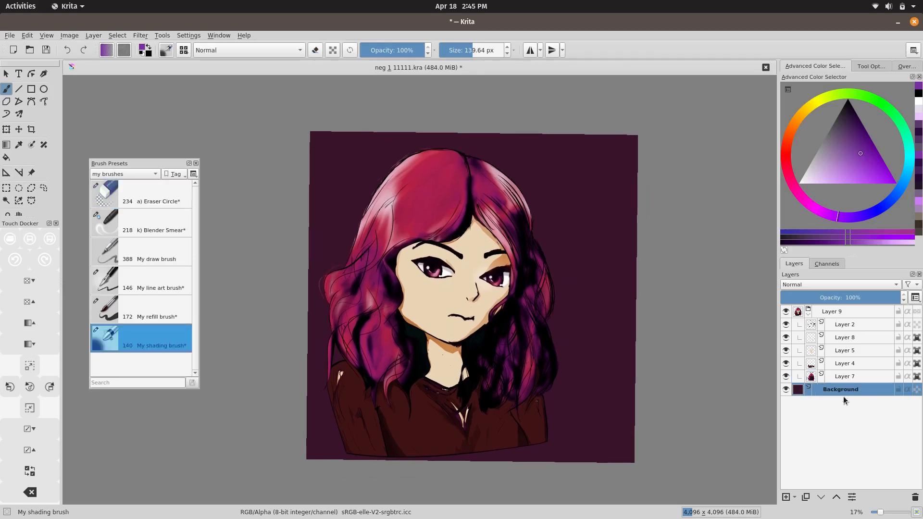
pyautogui.press('Insert')
pyautogui.scroll(3, 523, 315)
# Write a black signature with a small heart at the lower right.
pyautogui.click(154, 310)
pyautogui.click(847, 124)
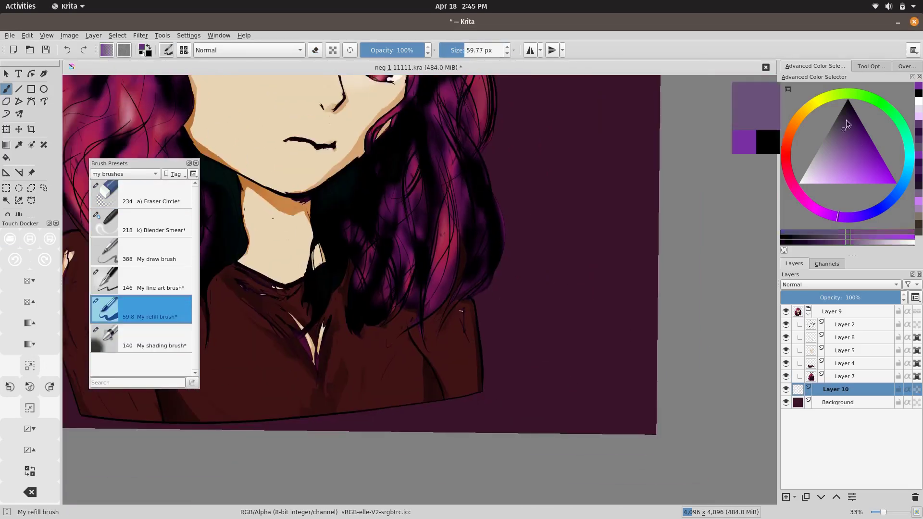
pyautogui.click(847, 99)
pyautogui.moveTo(529, 269); pyautogui.dragTo(539, 361)
pyautogui.moveTo(524, 308); pyautogui.dragTo(601, 413)
pyautogui.moveTo(598, 212); pyautogui.dragTo(613, 226)
pyautogui.click(29, 366)
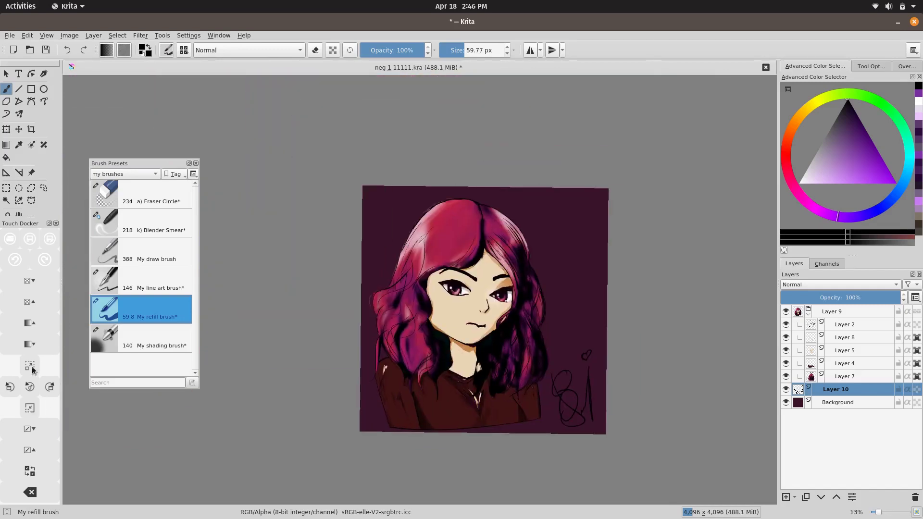
# Give the signature layer a thin, fully opaque light-pink outline stroke layer style.
pyautogui.click(93, 35)
pyautogui.click(134, 228)
pyautogui.click(91, 203)
pyautogui.click(402, 224)
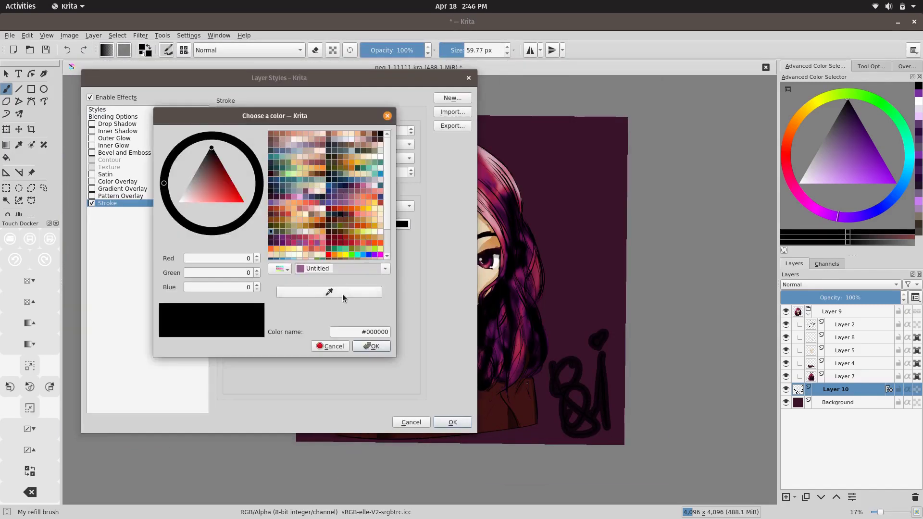
pyautogui.click(342, 293)
pyautogui.click(300, 140)
pyautogui.click(372, 346)
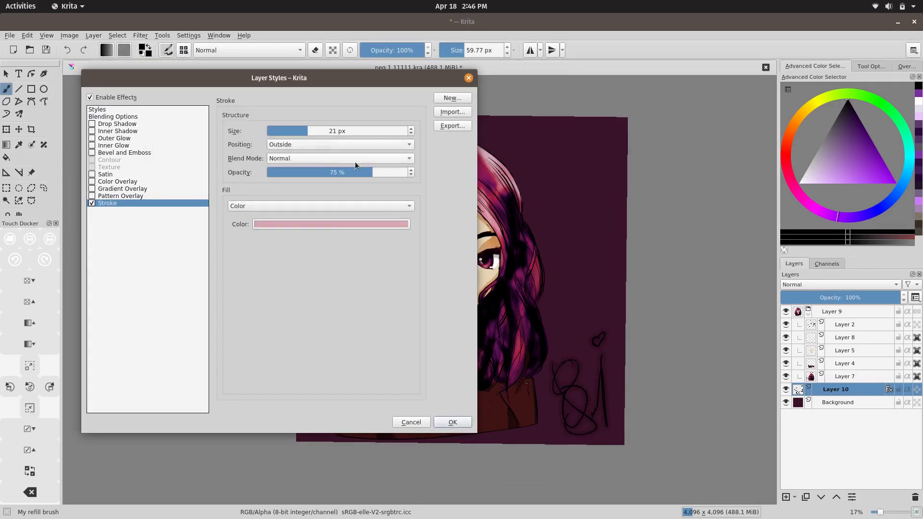
pyautogui.moveTo(355, 169); pyautogui.dragTo(771, 305)
pyautogui.moveTo(290, 133); pyautogui.dragTo(276, 133)
pyautogui.press('Return')
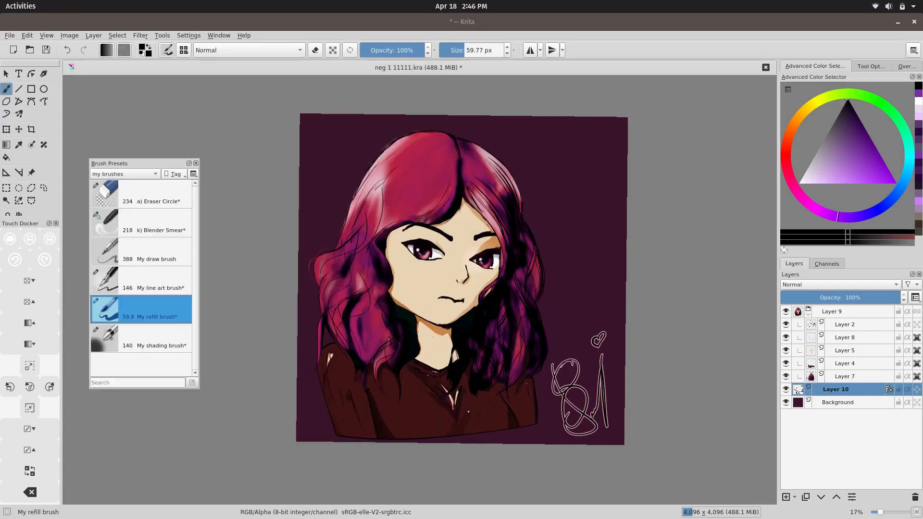
# Scale the signature down to about 75%.
pyautogui.hotkey('ctrl', 't')
pyautogui.click(871, 66)
pyautogui.moveTo(608, 332); pyautogui.dragTo(601, 343)
pyautogui.click(840, 402)
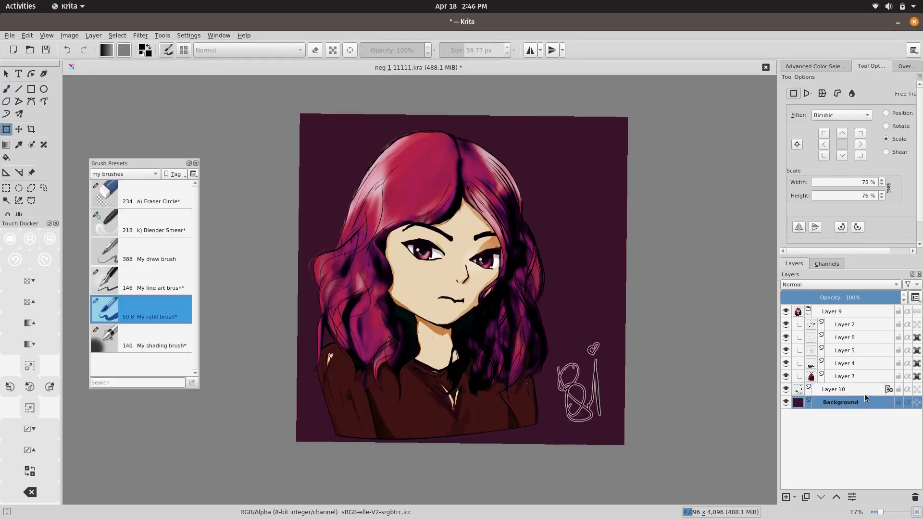
# Nudge the signature down and right, and raise the portrait on Layer 9 slightly.
pyautogui.click(20, 130)
pyautogui.click(834, 390)
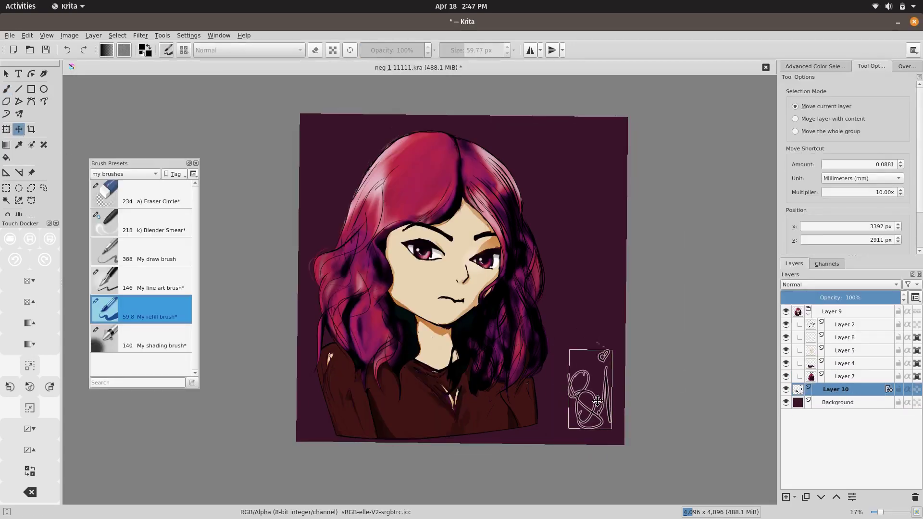
pyautogui.moveTo(579, 390); pyautogui.dragTo(590, 398)
pyautogui.click(834, 312)
pyautogui.moveTo(499, 315); pyautogui.dragTo(499, 304)
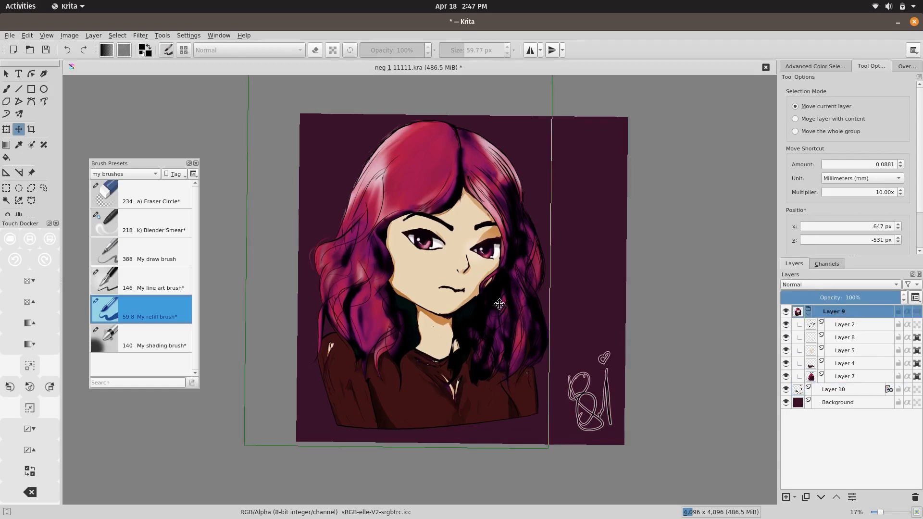
pyautogui.click(836, 404)
# Save the painting and export a copy as the PNG neg 1 11111.png.
pyautogui.hotkey('ctrl', 's')
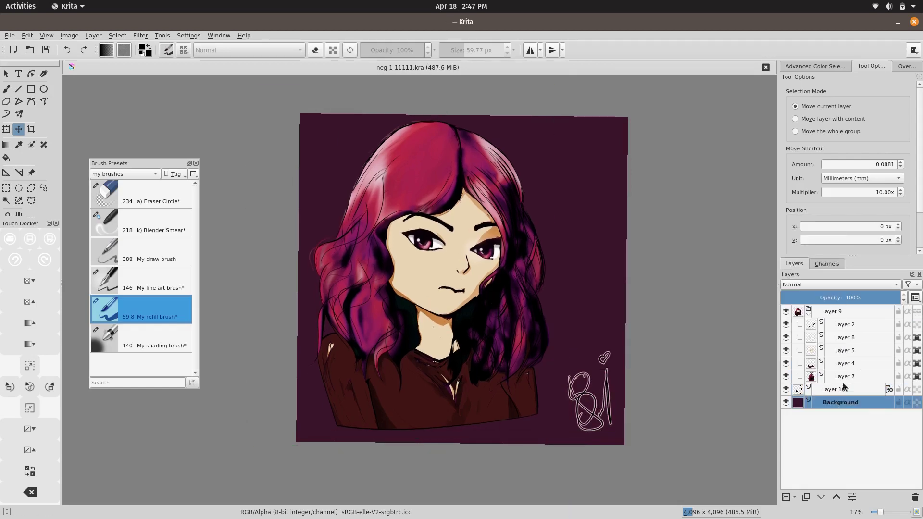
pyautogui.click(10, 35)
pyautogui.click(29, 94)
pyautogui.click(503, 343)
pyautogui.click(485, 370)
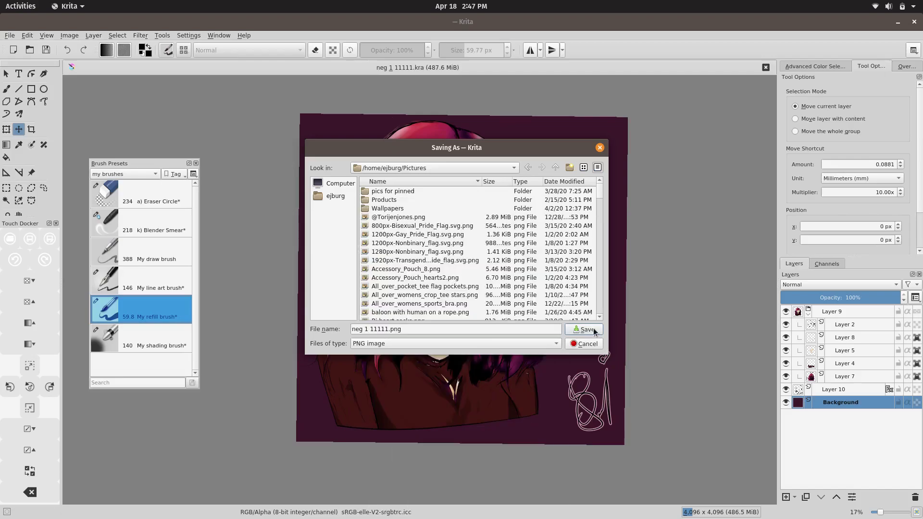
pyautogui.click(585, 329)
# Open neg 1 11111.png from the file manager in a maximized image viewer.
pyautogui.press('super')
pyautogui.click(21, 182)
pyautogui.write('neg')
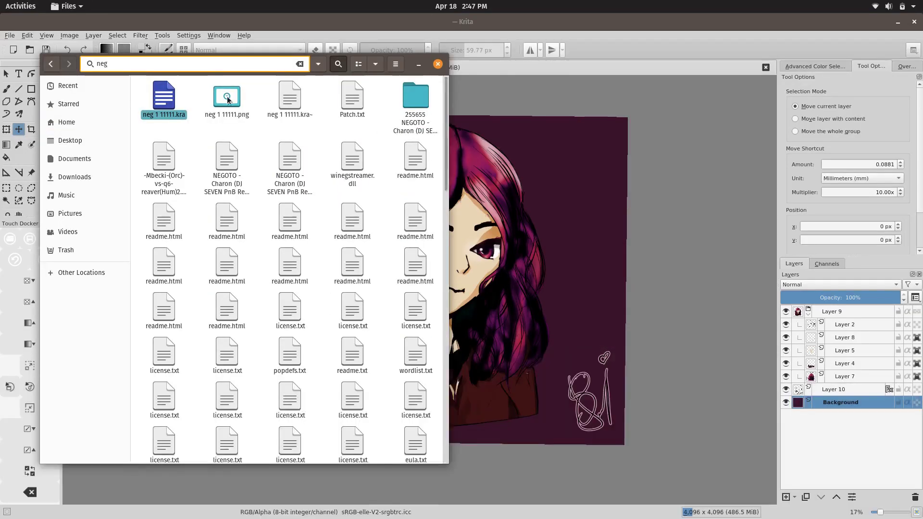
pyautogui.doubleClick(228, 100)
pyautogui.doubleClick(546, 44)
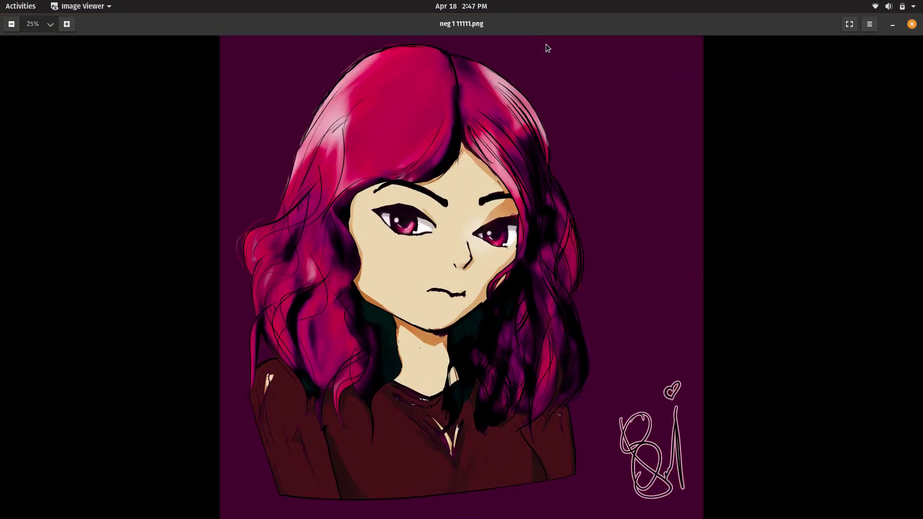